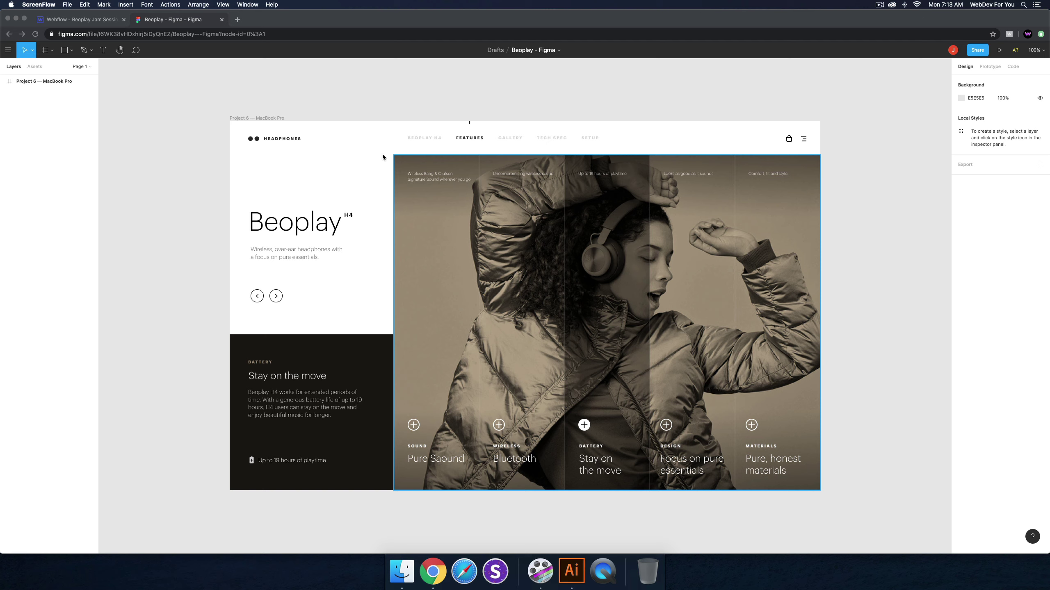
# Bring Chrome forward and switch from the Figma mockup to the Webflow Designer tab
pyautogui.click(487, 73)
pyautogui.press('super+1')
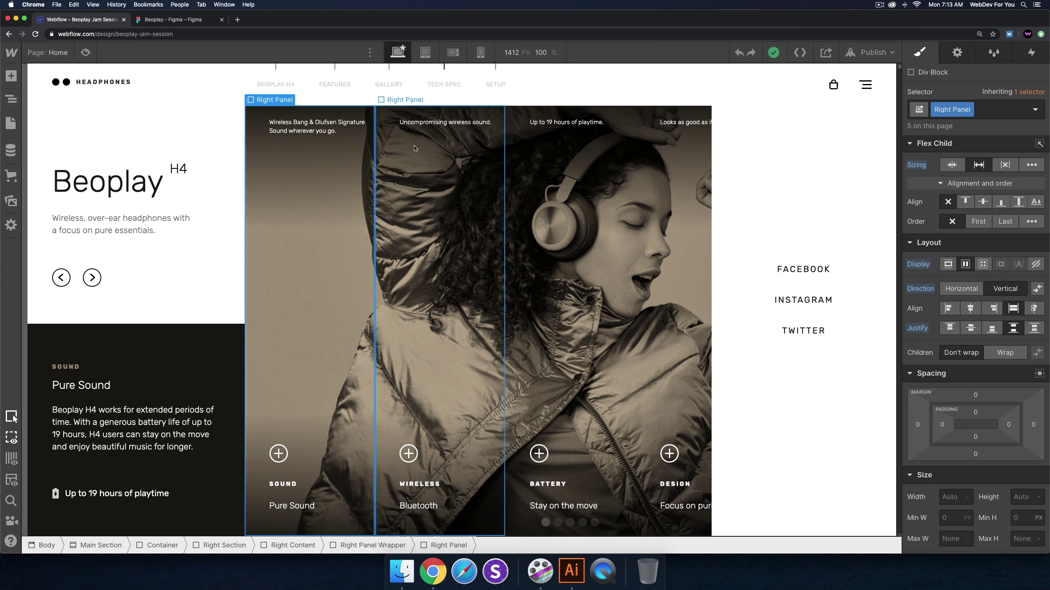
# Set the slider's Slide Nav display to none to hide its navigation dots
pyautogui.click(11, 99)
pyautogui.click(79, 308)
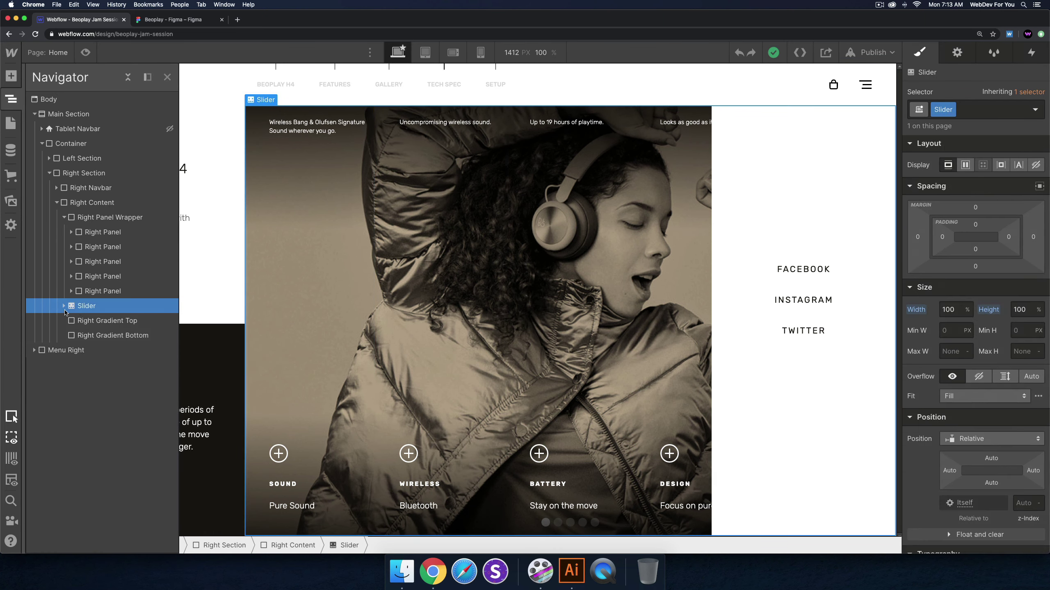
pyautogui.click(64, 306)
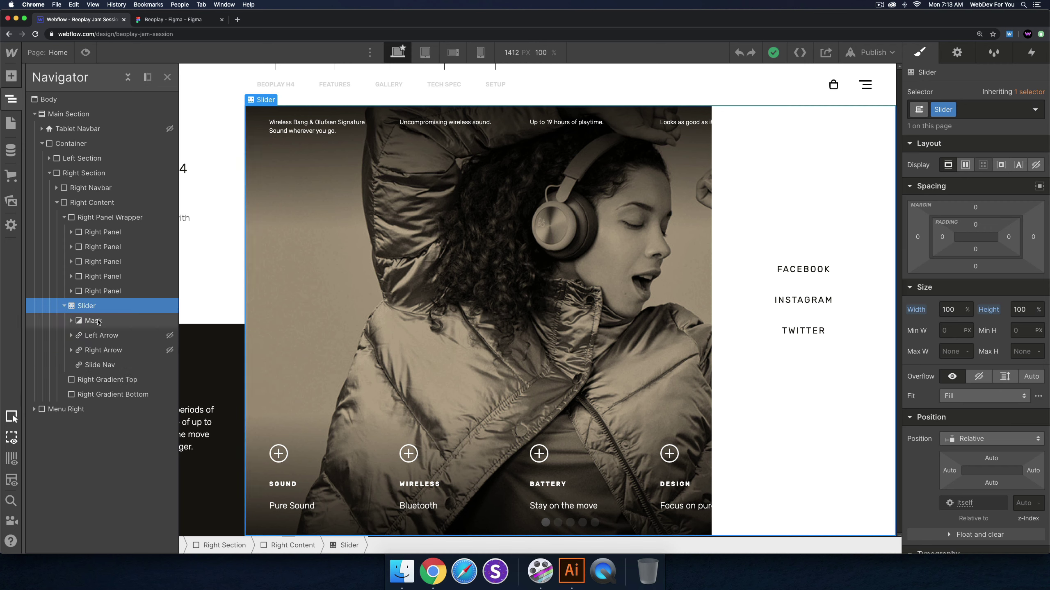
pyautogui.click(100, 368)
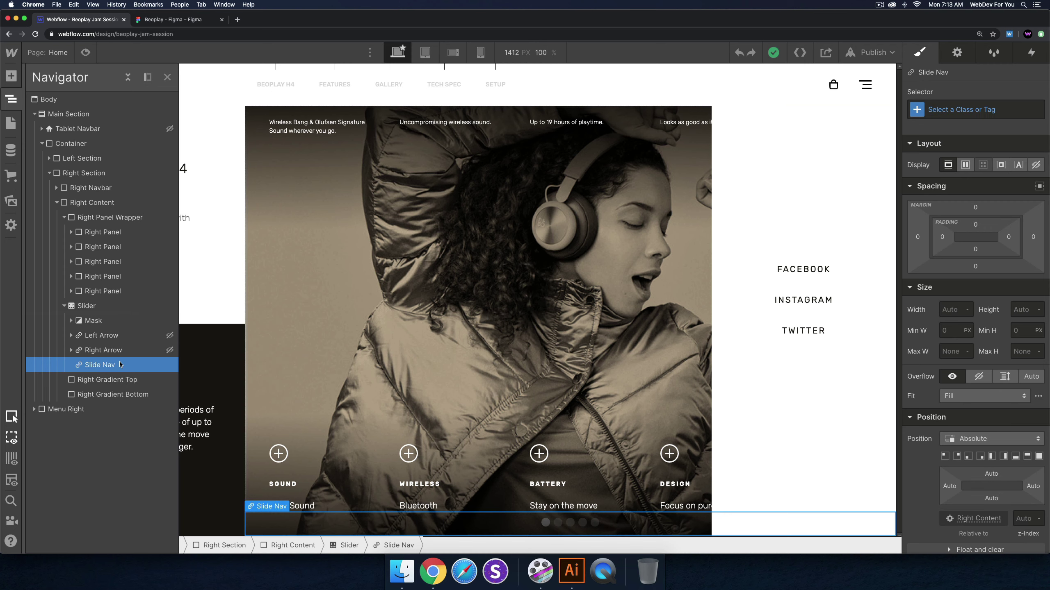
pyautogui.click(1034, 166)
# Select the first Right Panel, then return to the Figma mockup tab
pyautogui.click(595, 347)
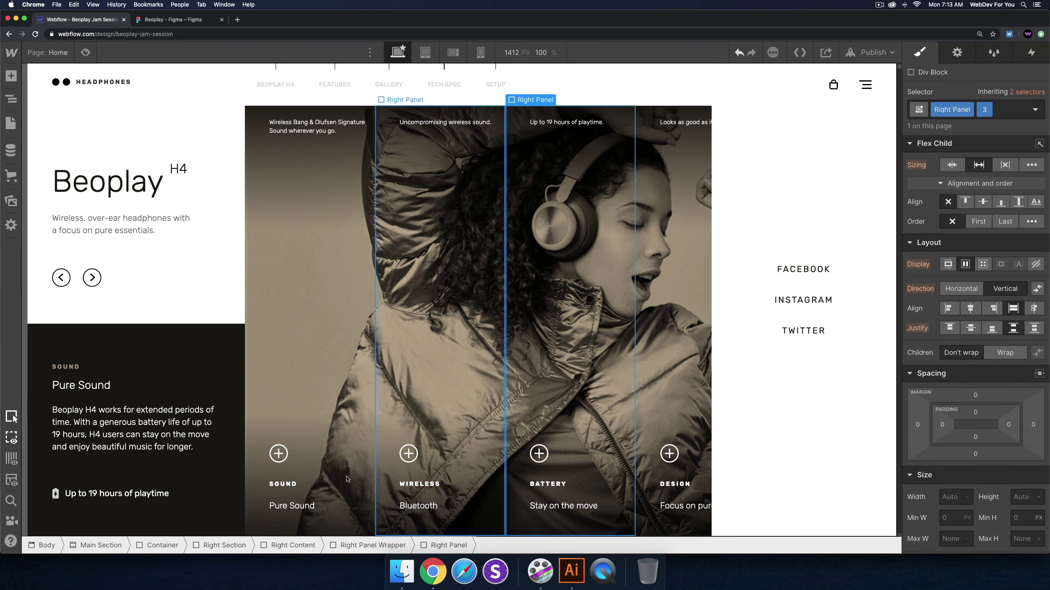
pyautogui.click(329, 271)
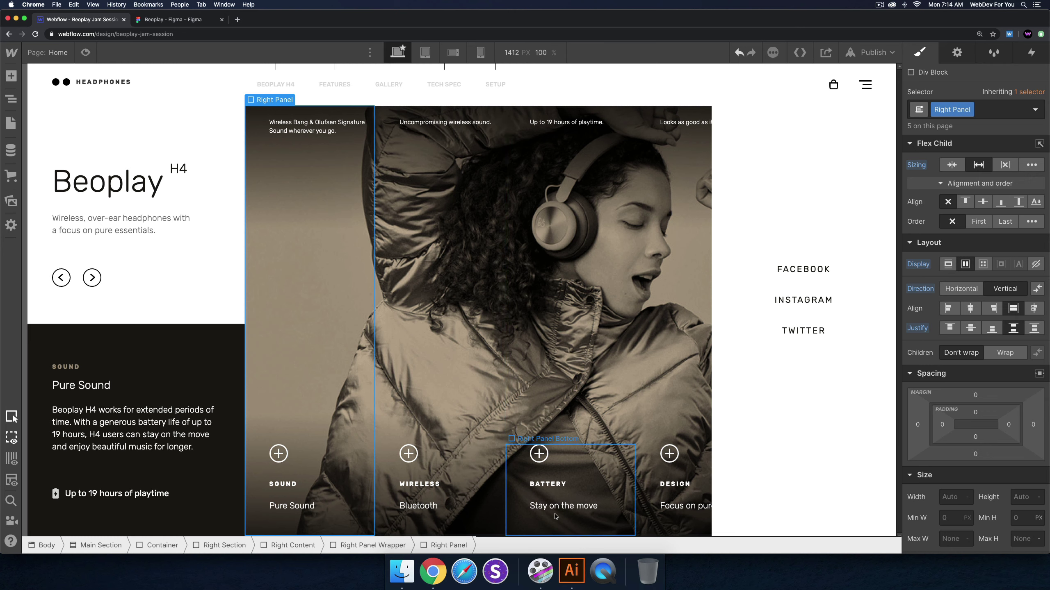
pyautogui.click(186, 21)
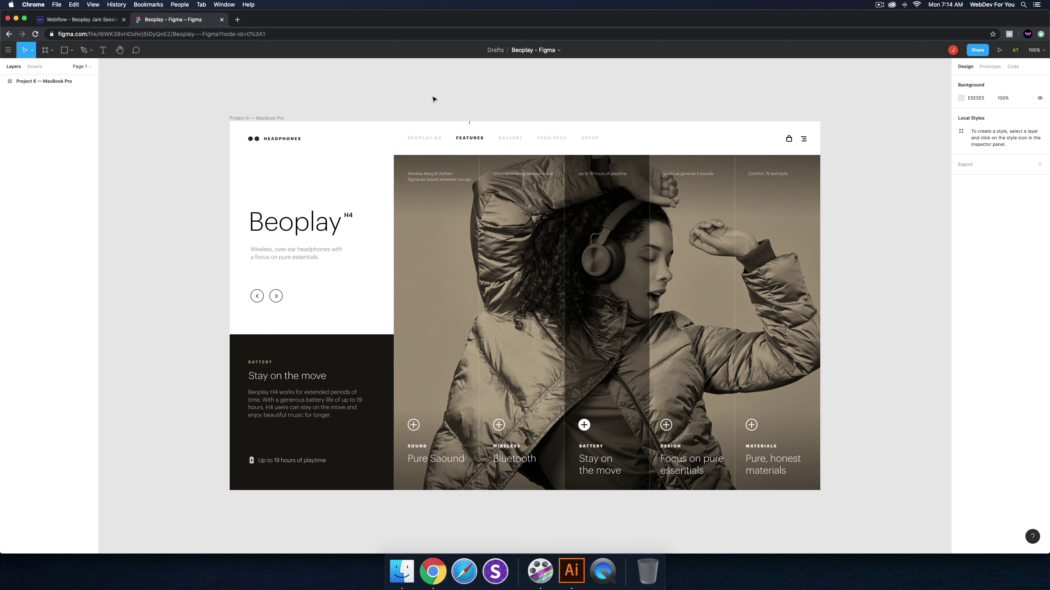
# Return to the Webflow Designer tab after viewing the live beoplay-jam-session.webflow.io site
pyautogui.click(78, 19)
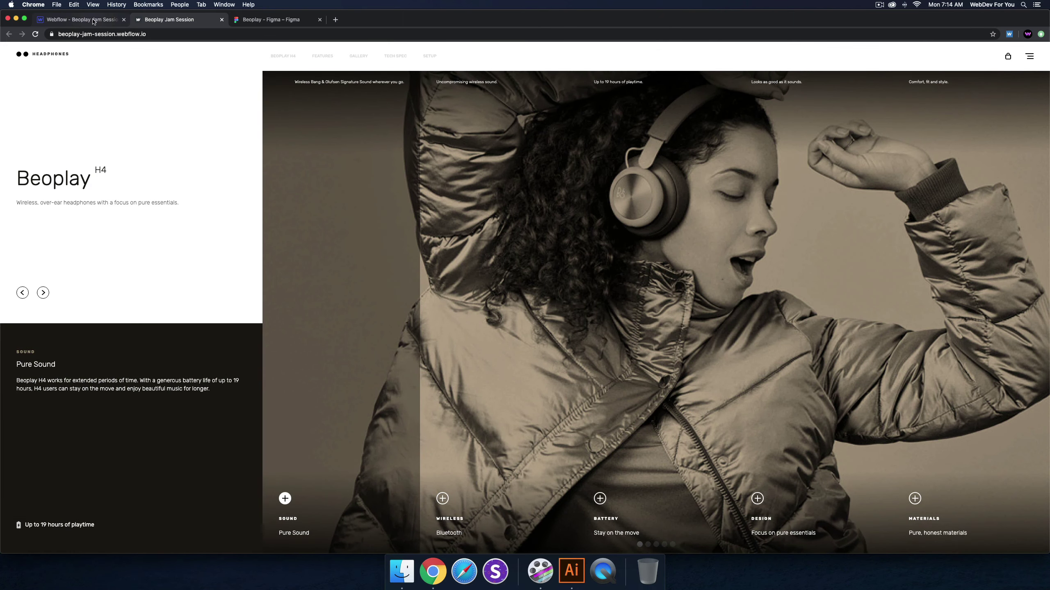
pyautogui.click(94, 20)
# Add a 1920px large breakpoint to the Beoplay page
pyautogui.click(363, 77)
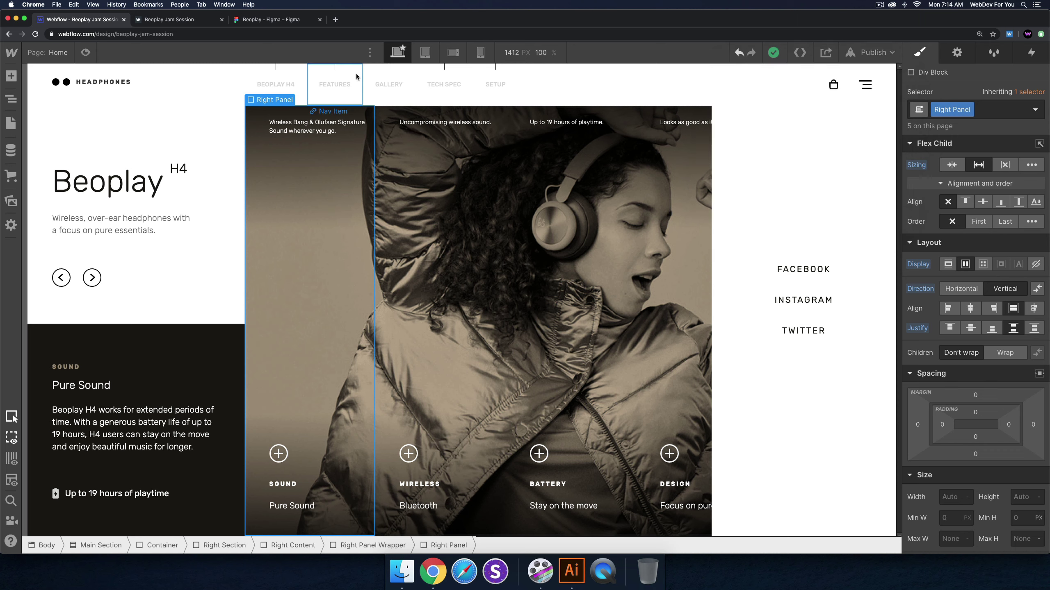
pyautogui.click(370, 53)
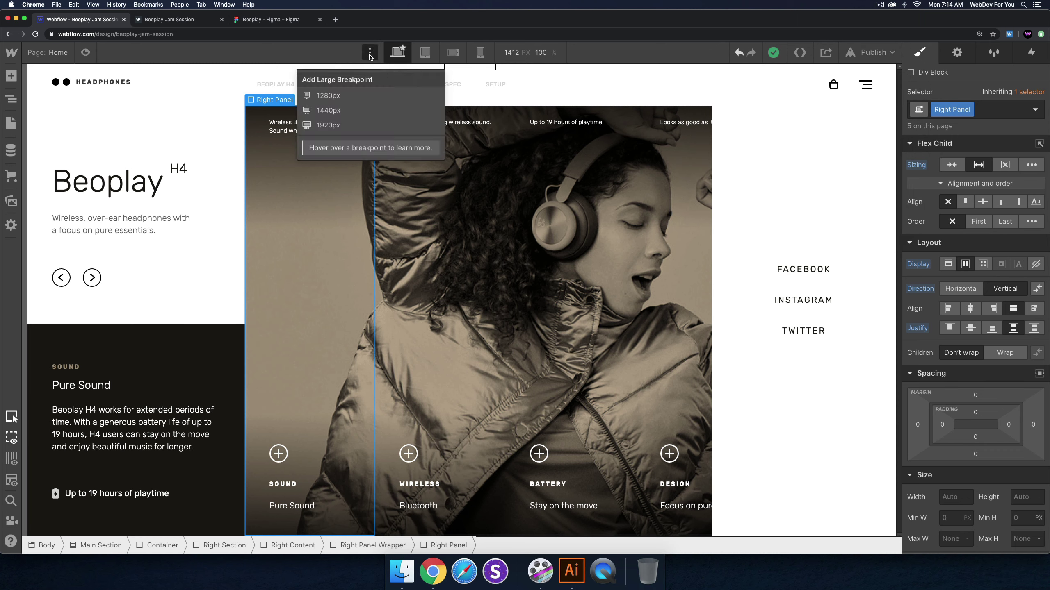
pyautogui.click(328, 126)
pyautogui.click(601, 333)
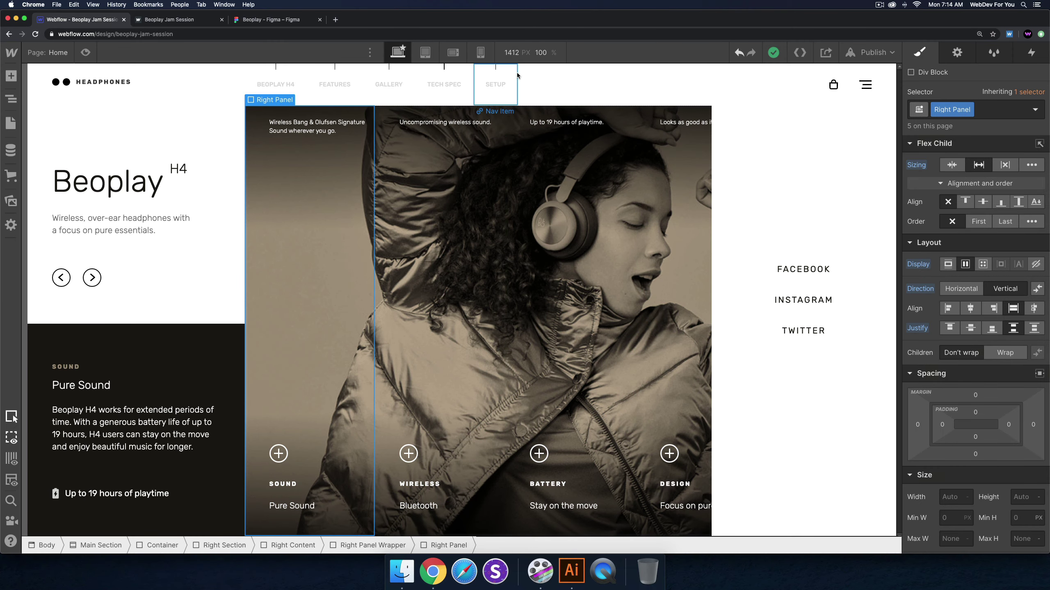
pyautogui.press('super+minus')
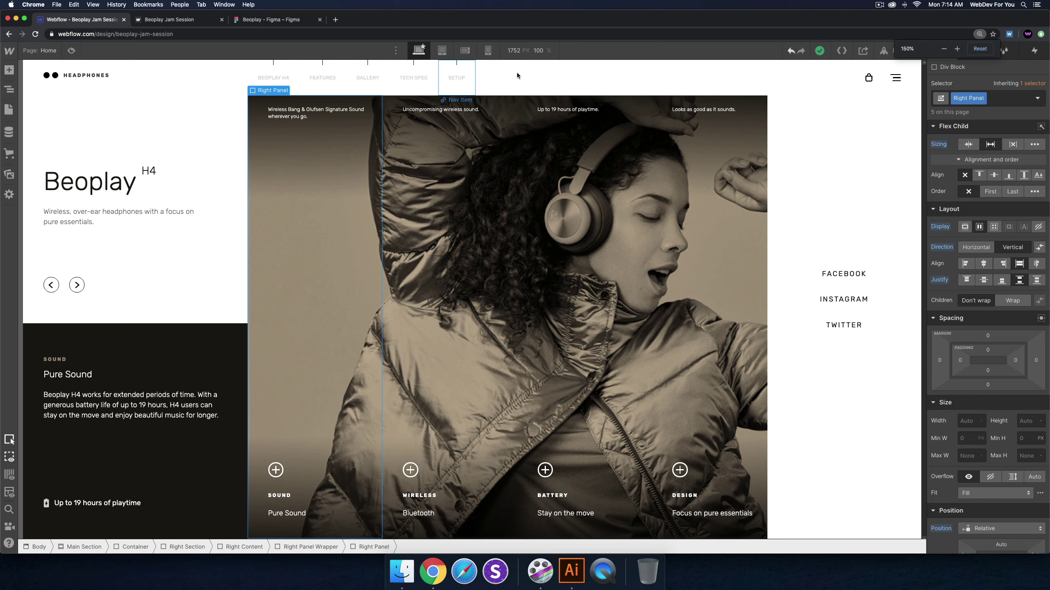
pyautogui.press('super+equal')
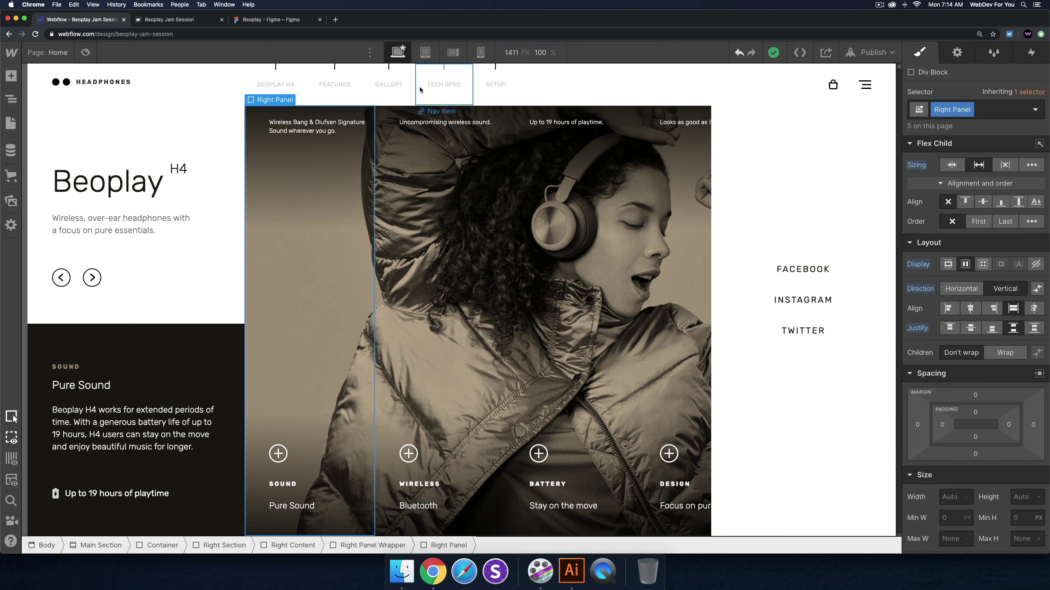
pyautogui.click(369, 52)
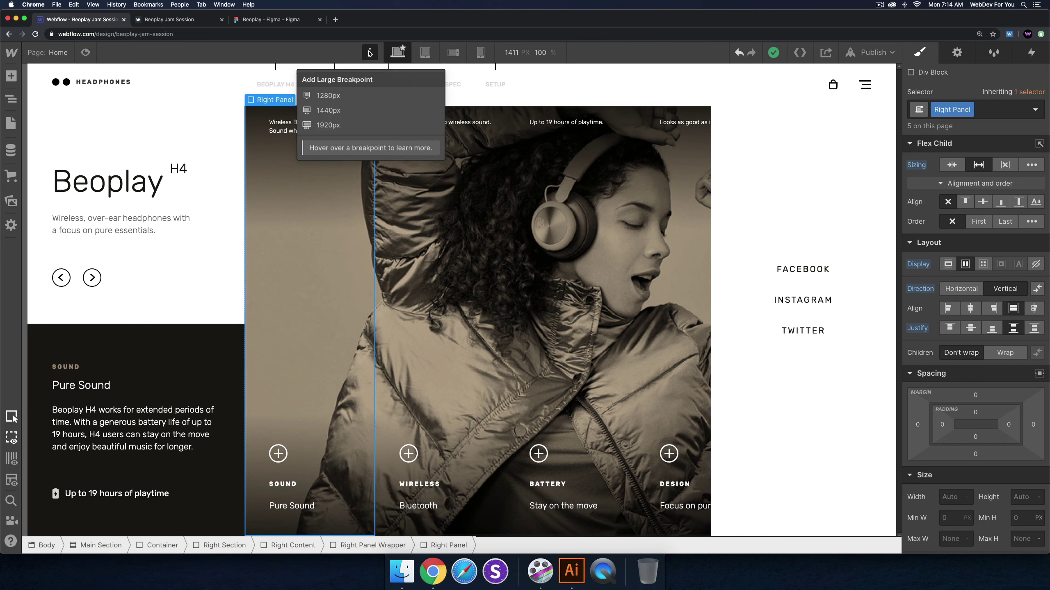
pyautogui.click(328, 125)
pyautogui.click(645, 334)
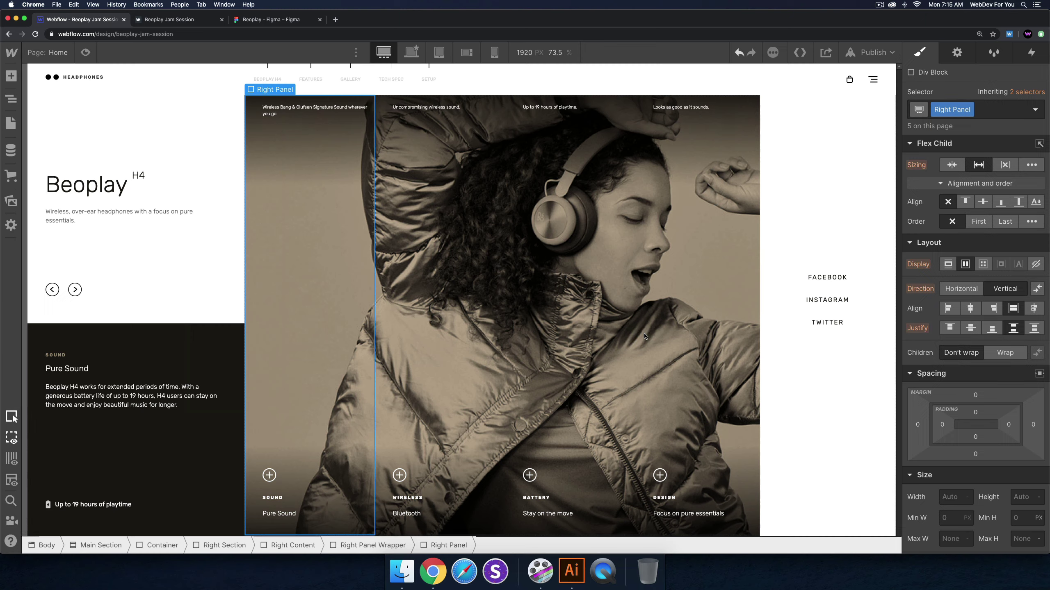
# Set the canvas width to 2560 px to preview the wider layout
pyautogui.click(545, 54)
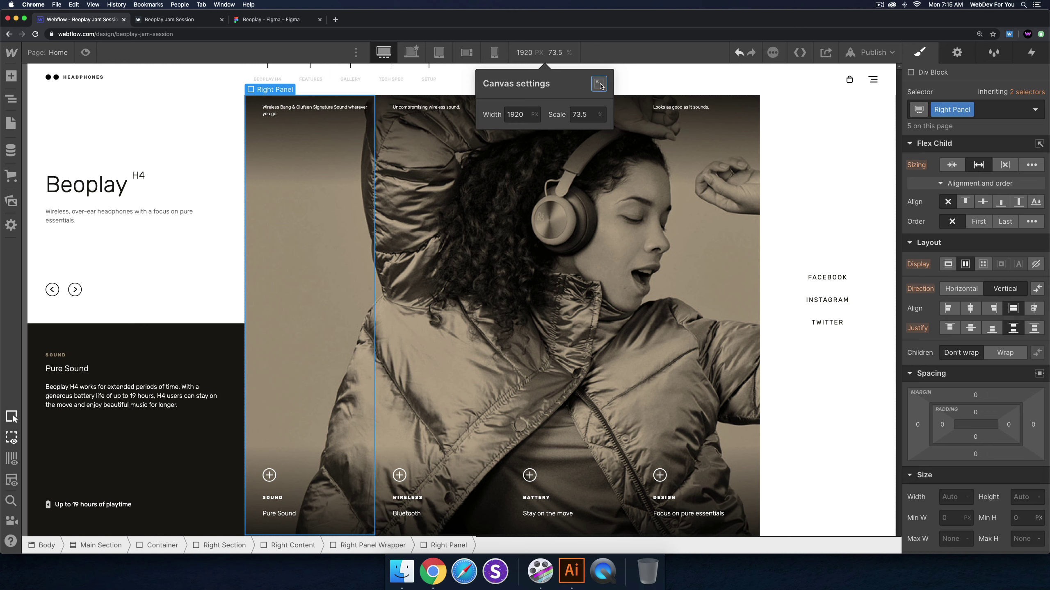
pyautogui.click(586, 115)
pyautogui.click(517, 114)
pyautogui.write('2560')
pyautogui.press('Return')
pyautogui.click(357, 192)
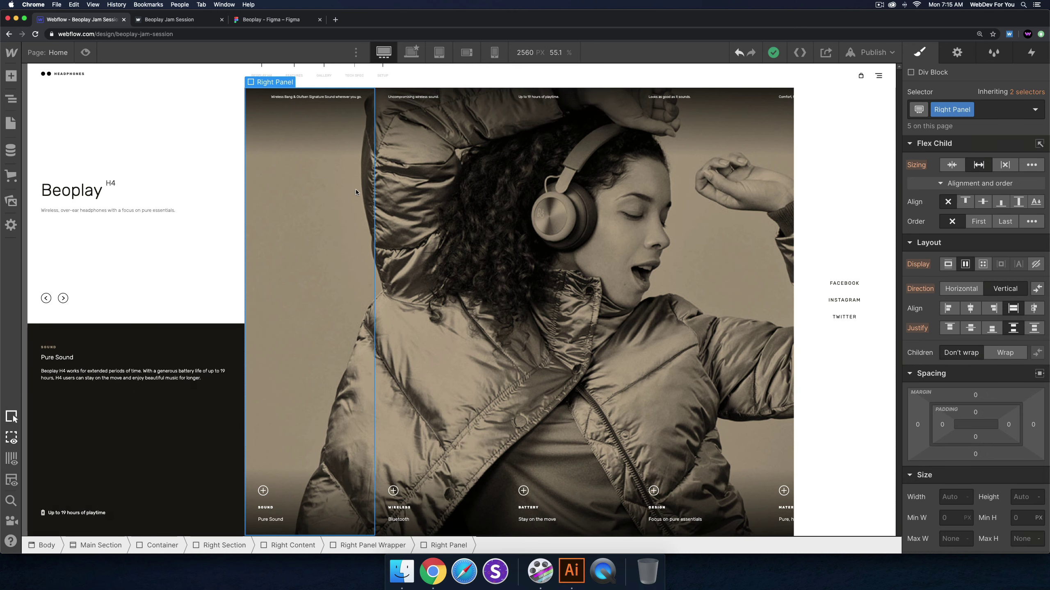
pyautogui.click(186, 21)
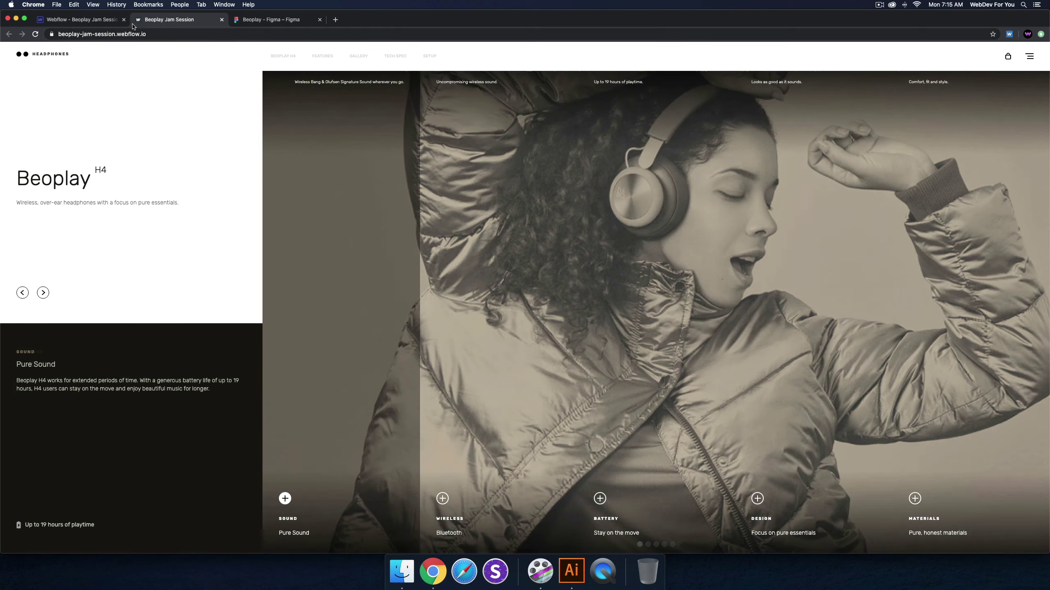
pyautogui.click(81, 19)
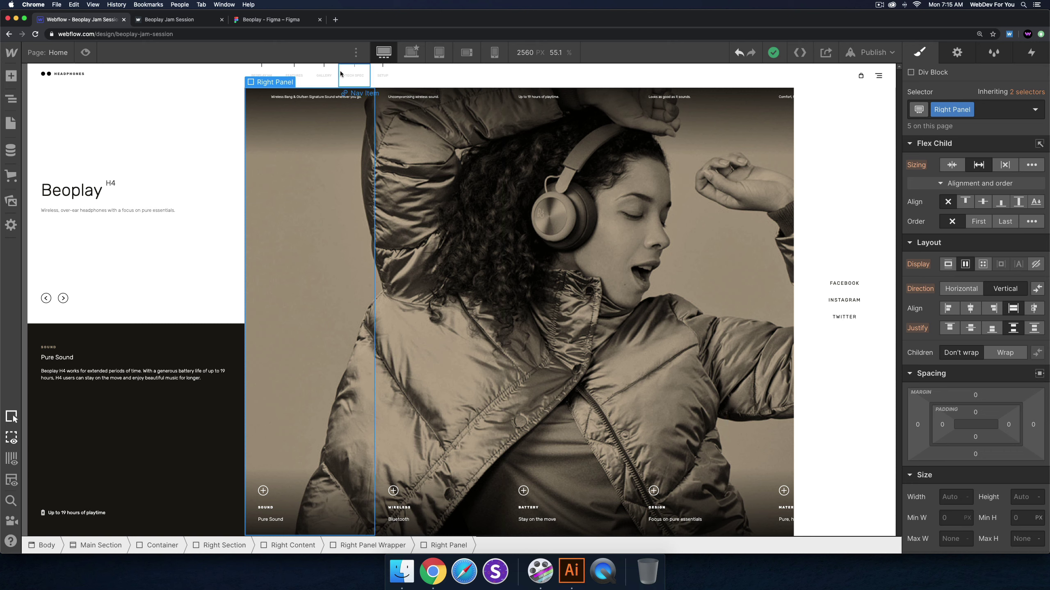
# Set the nav link text size to 12 px
pyautogui.click(262, 76)
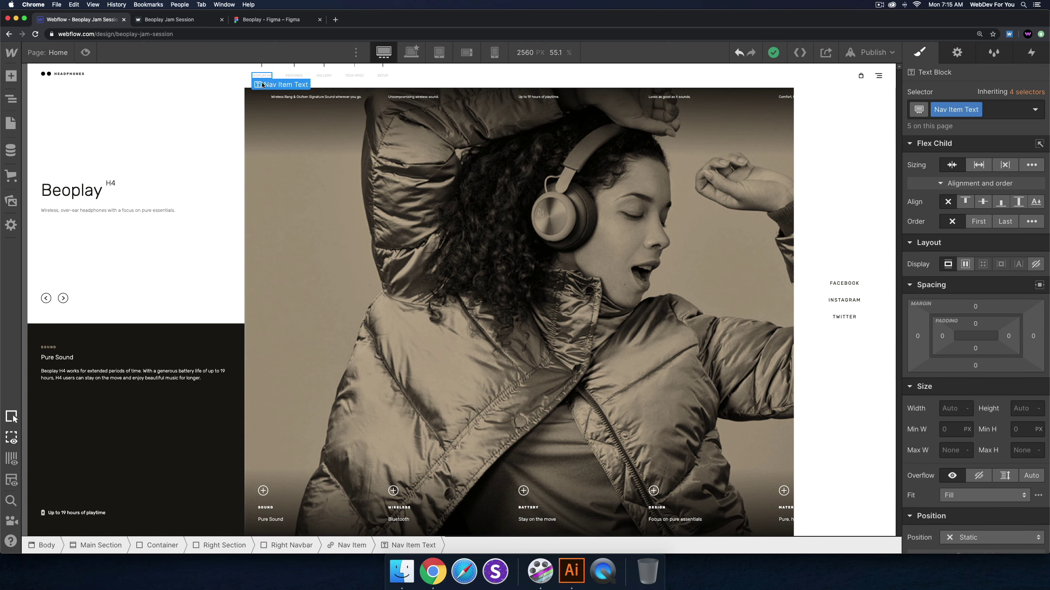
pyautogui.scroll(-5, 1017, 485)
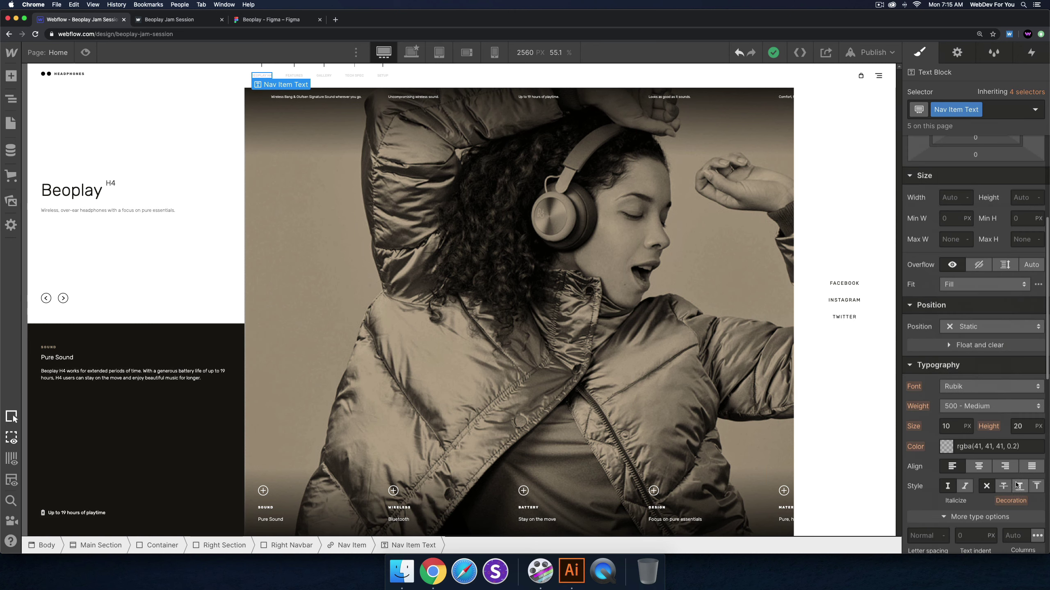
pyautogui.scroll(-1, 1016, 485)
pyautogui.click(971, 415)
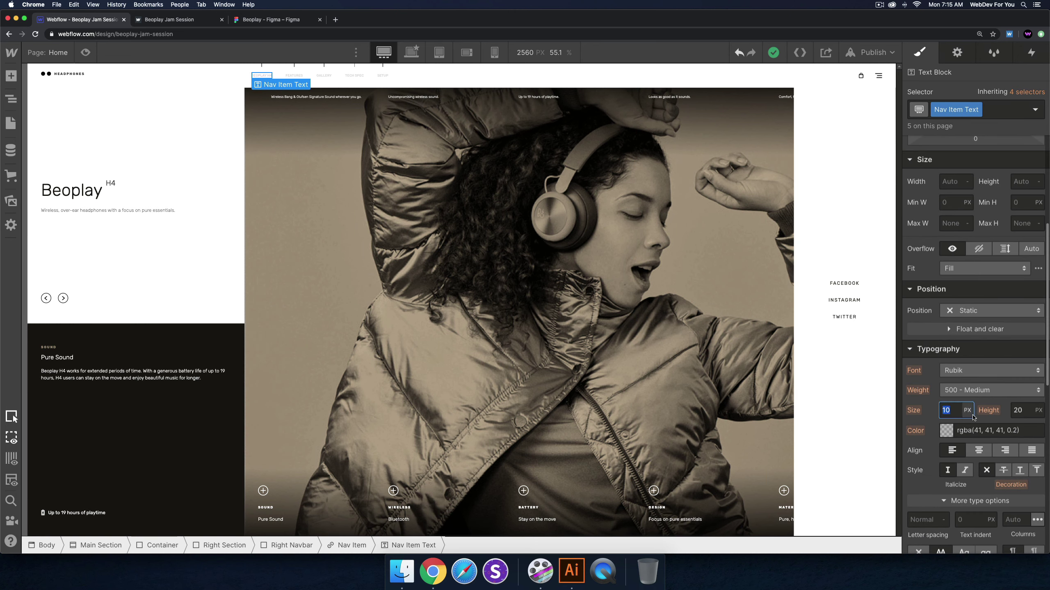
pyautogui.write('12')
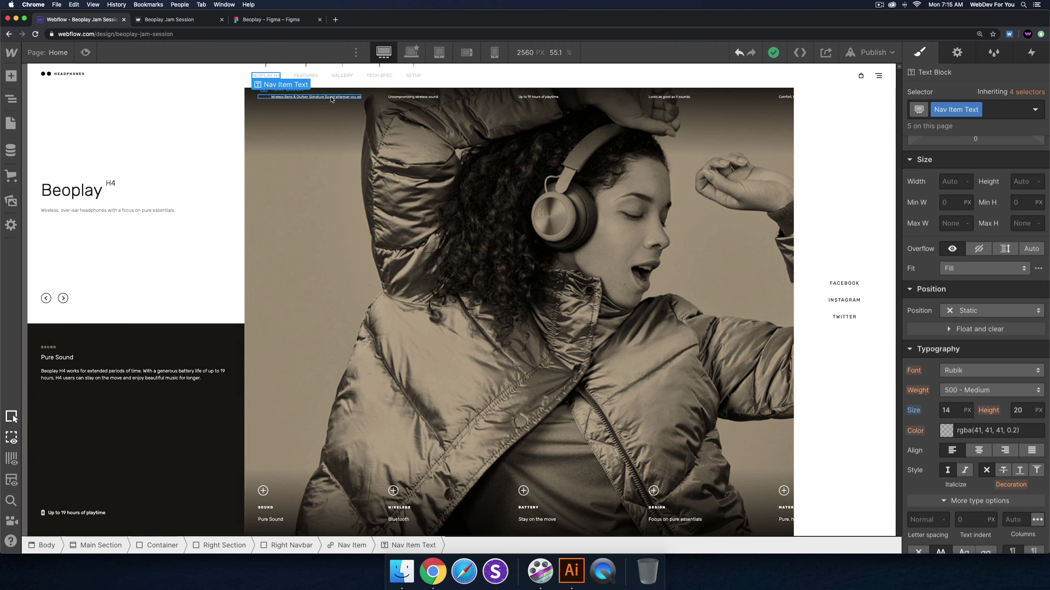
# Raise the top panel caption to 14 px and increase its line height
pyautogui.click(317, 97)
pyautogui.scroll(-2, 960, 425)
pyautogui.click(950, 444)
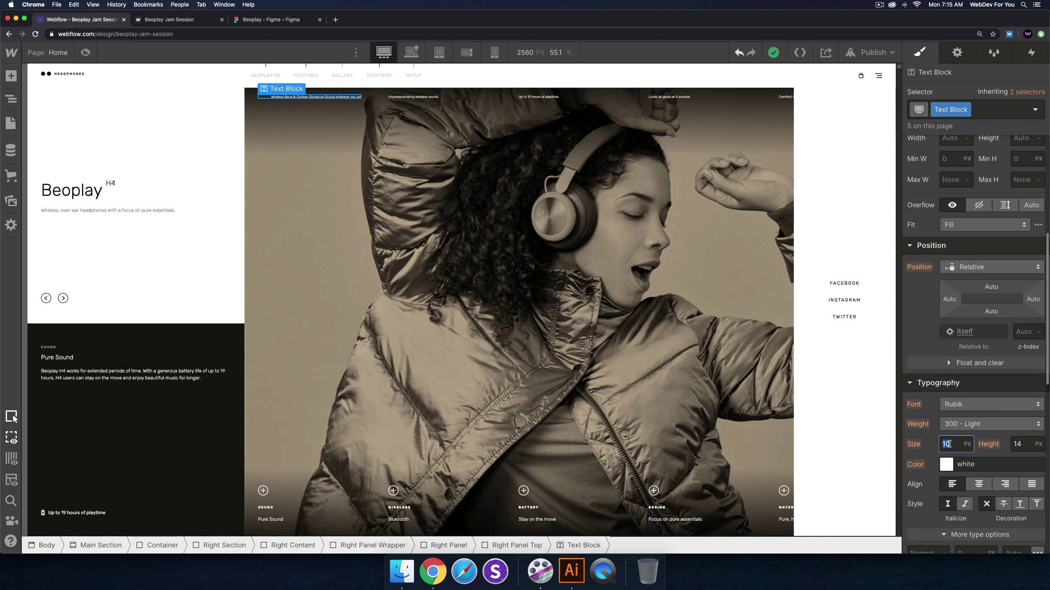
pyautogui.write('11')
pyautogui.press('Up')
pyautogui.press('Up')
pyautogui.press('Up')
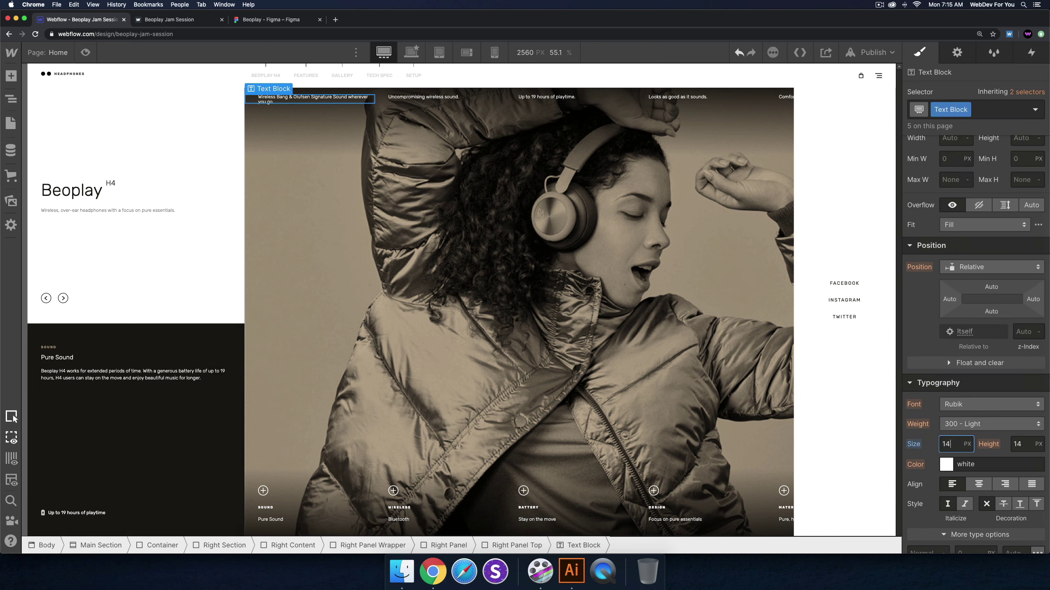
pyautogui.press('Tab')
pyautogui.press('Up')
pyautogui.press('Up')
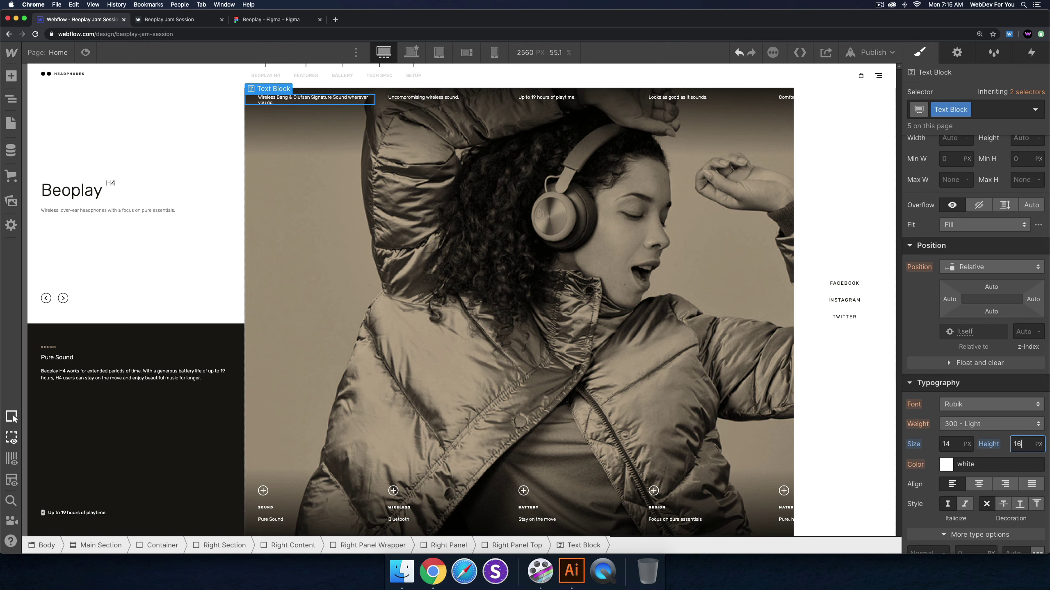
# Set the SOUND panel heading to 14 px and the Pure Sound subtitle to 18 px
pyautogui.click(266, 507)
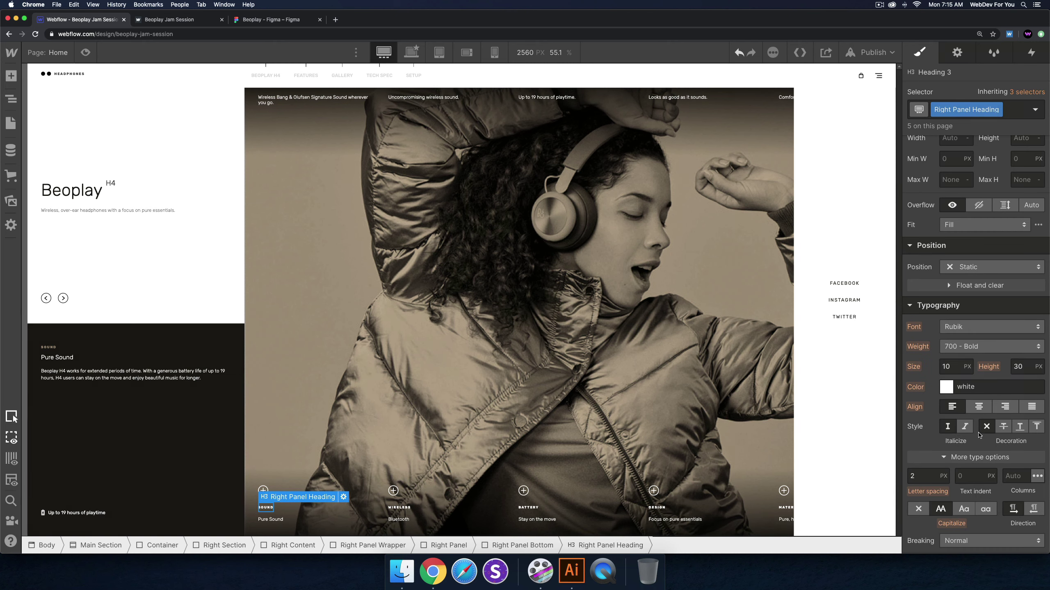
pyautogui.click(951, 367)
pyautogui.write('14')
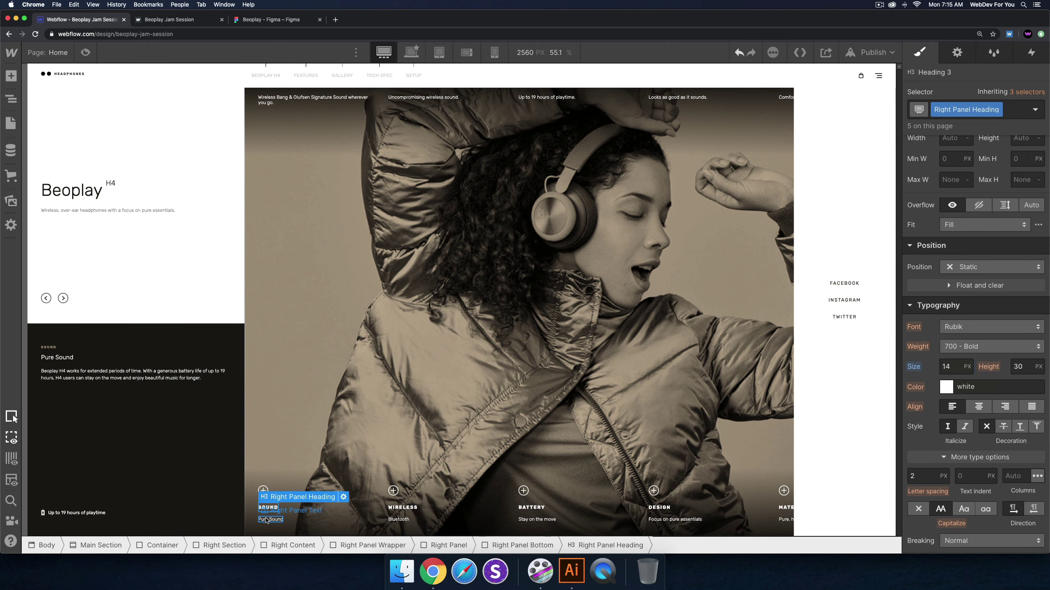
pyautogui.click(270, 519)
pyautogui.click(948, 366)
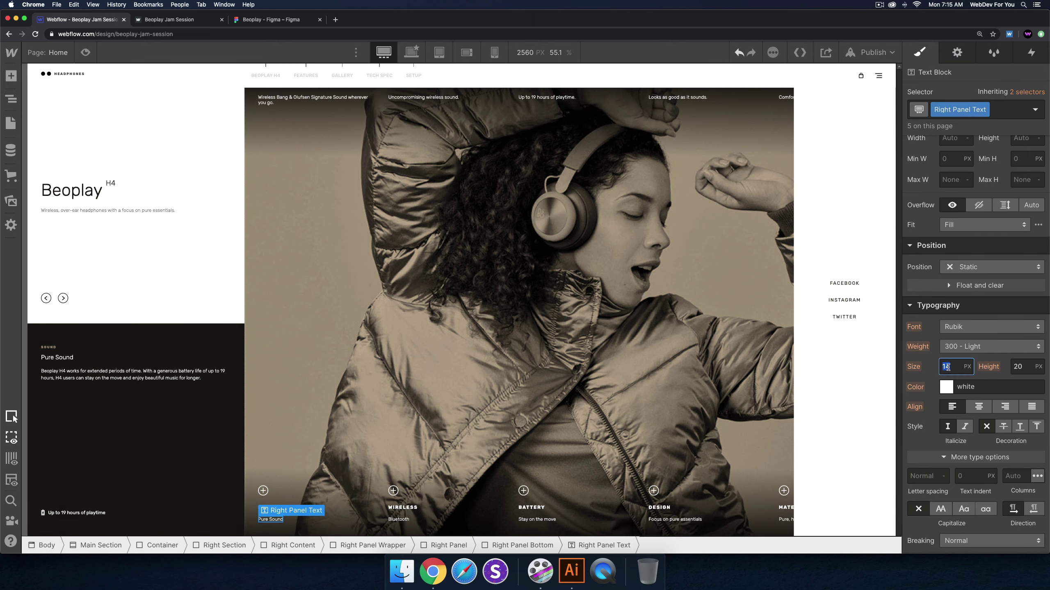
pyautogui.write('18')
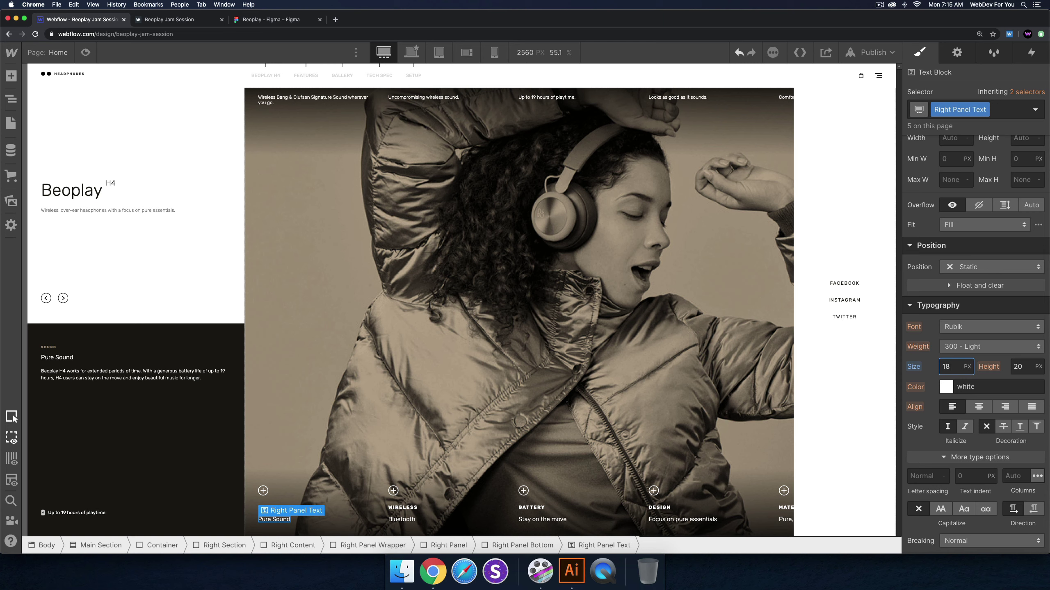
# Set the Pure Sound title to 22 px and its paragraph to 16 px with 22 px line height
pyautogui.click(53, 358)
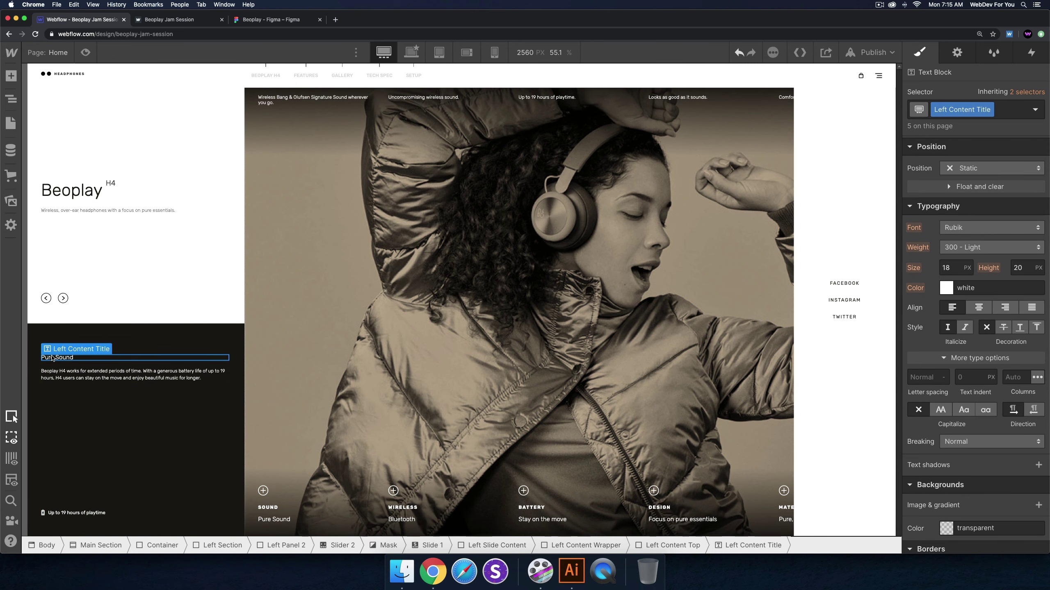
pyautogui.click(946, 267)
pyautogui.write('22')
pyautogui.click(115, 374)
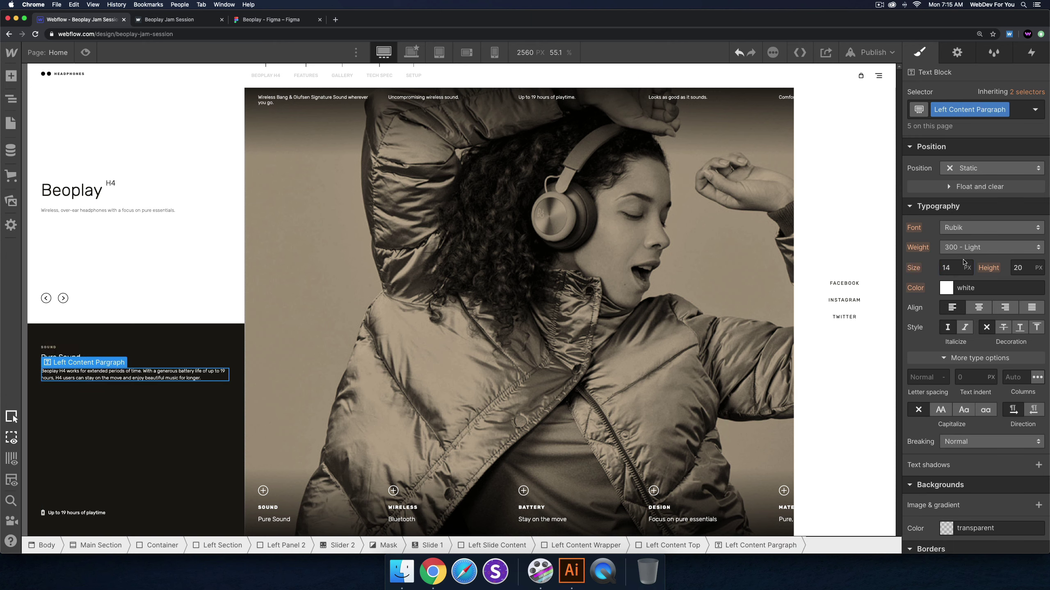
pyautogui.click(946, 267)
pyautogui.write('15')
pyautogui.press('Up')
pyautogui.press('Up')
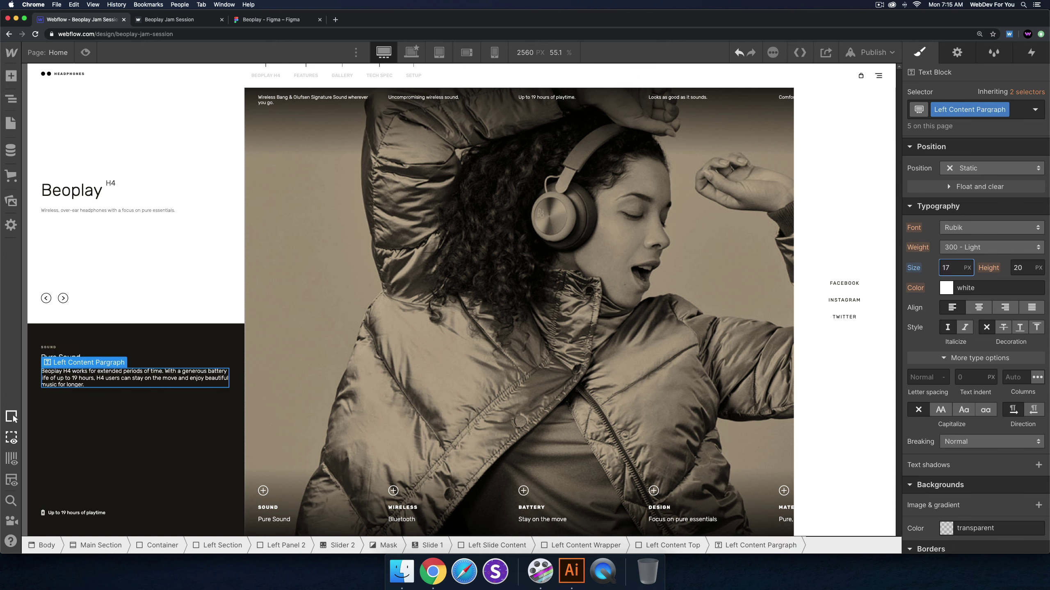
pyautogui.press('Down')
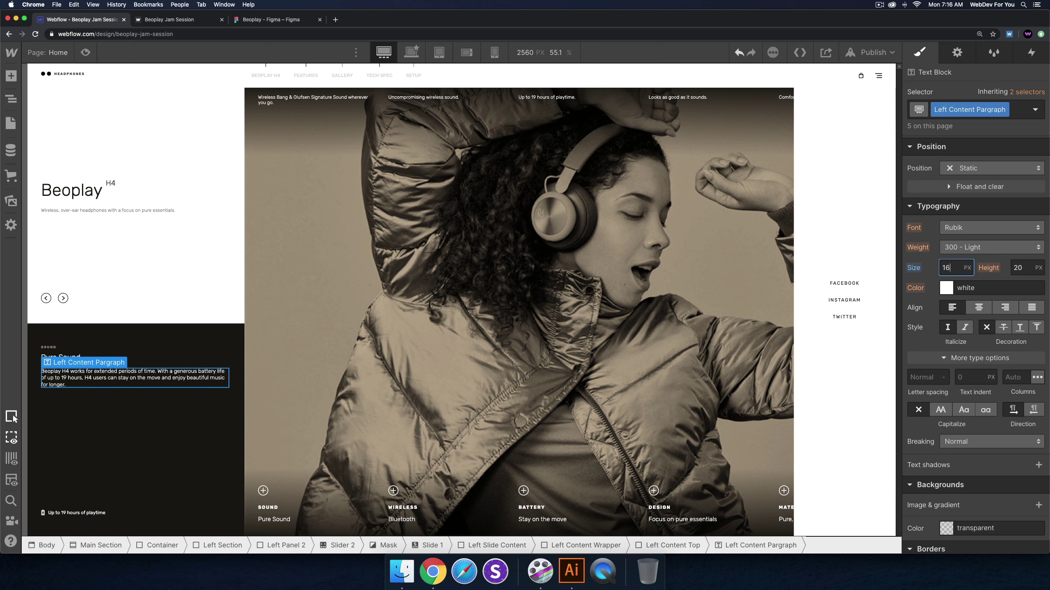
pyautogui.click(1022, 267)
pyautogui.press('Up')
pyautogui.press('Up')
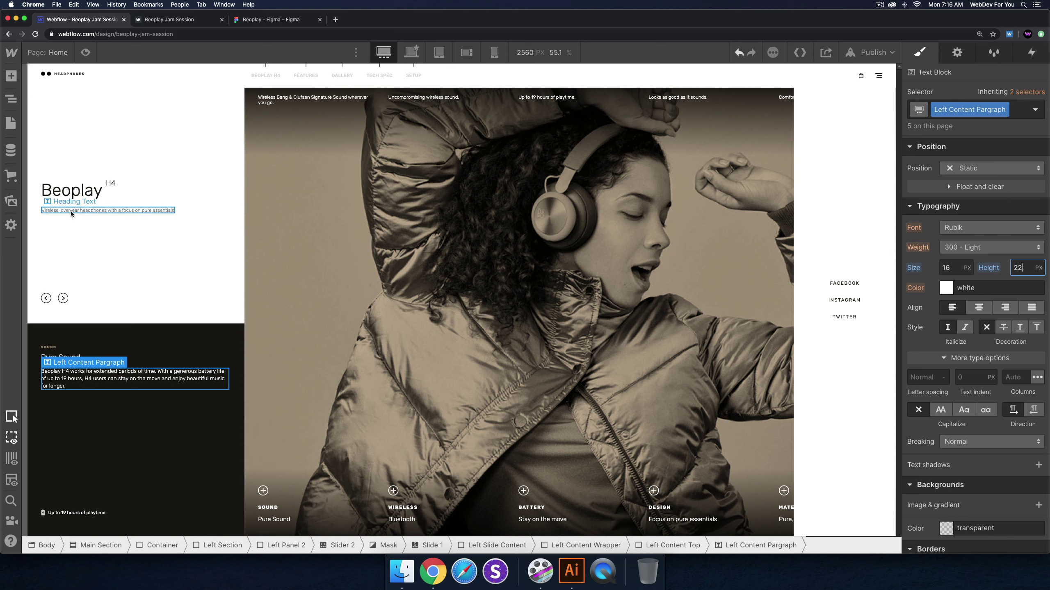
# Enlarge the Beoplay subtitle to 16 px, bump the HEADPHONES logo, and set playtime text to 16 px
pyautogui.click(99, 210)
pyautogui.click(954, 268)
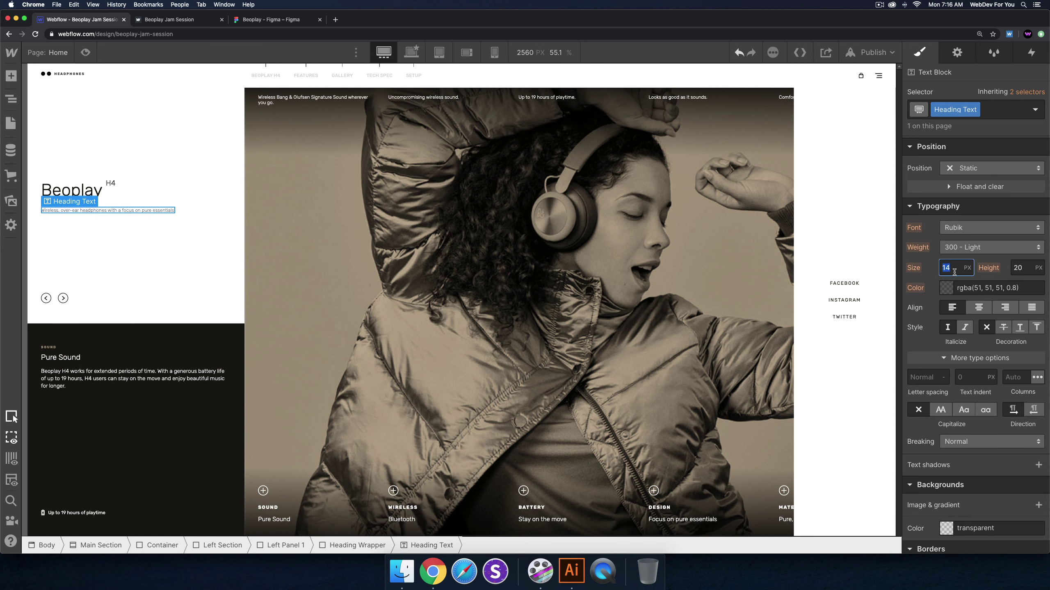
pyautogui.press('Up')
pyautogui.press('Up')
pyautogui.click(1022, 269)
pyautogui.click(86, 194)
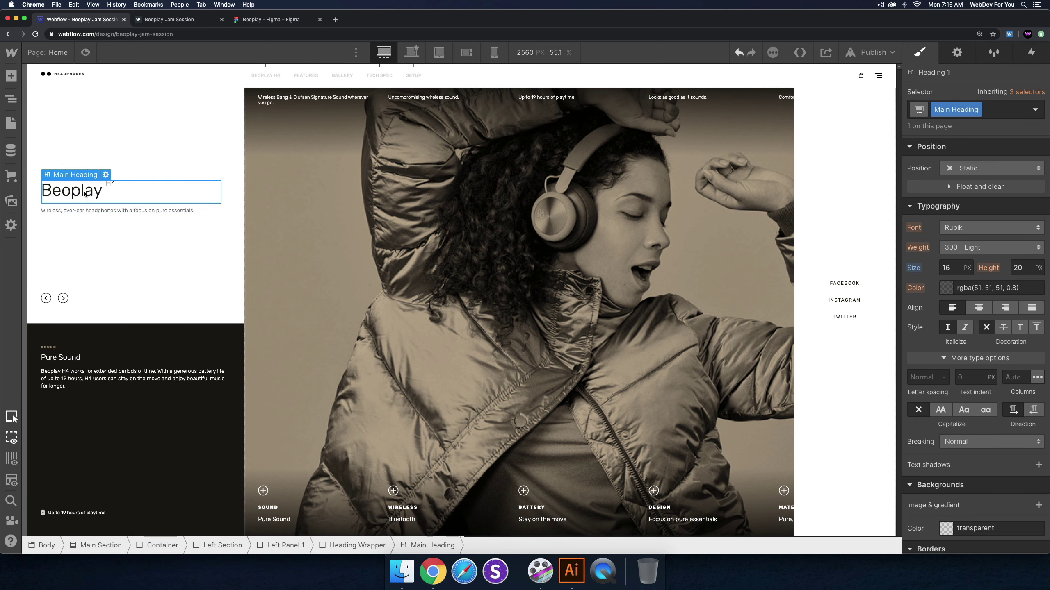
pyautogui.click(68, 74)
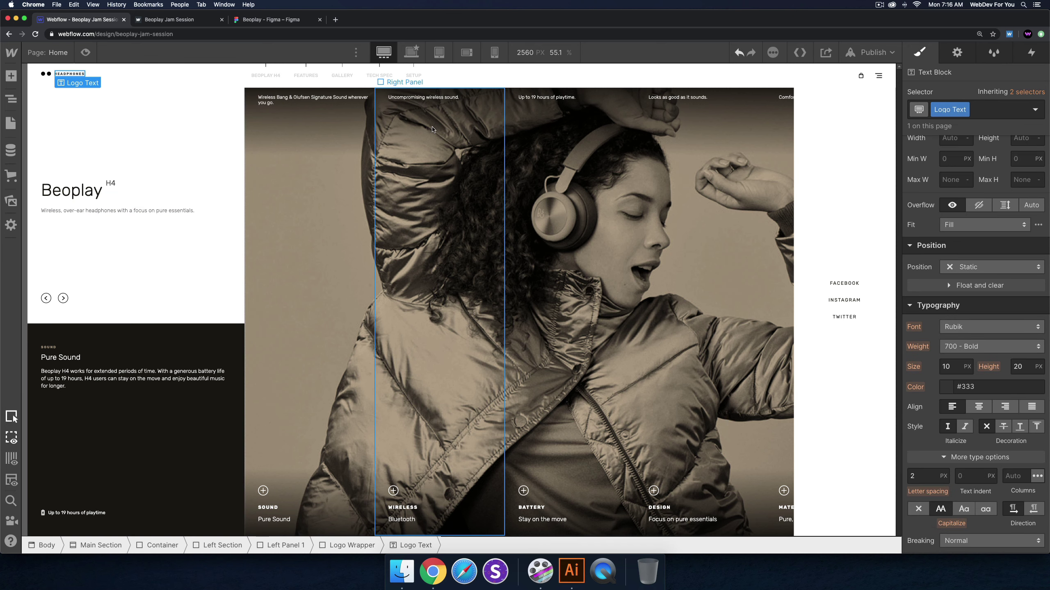
pyautogui.click(951, 366)
pyautogui.press('Up')
pyautogui.press('Up')
pyautogui.press('Up')
pyautogui.press('Up')
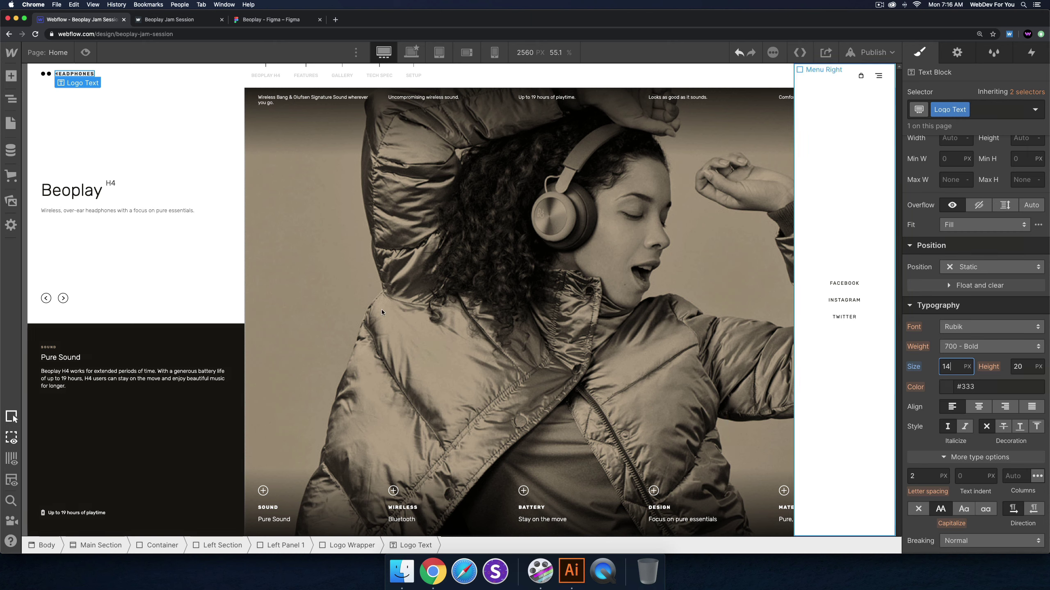
pyautogui.click(77, 512)
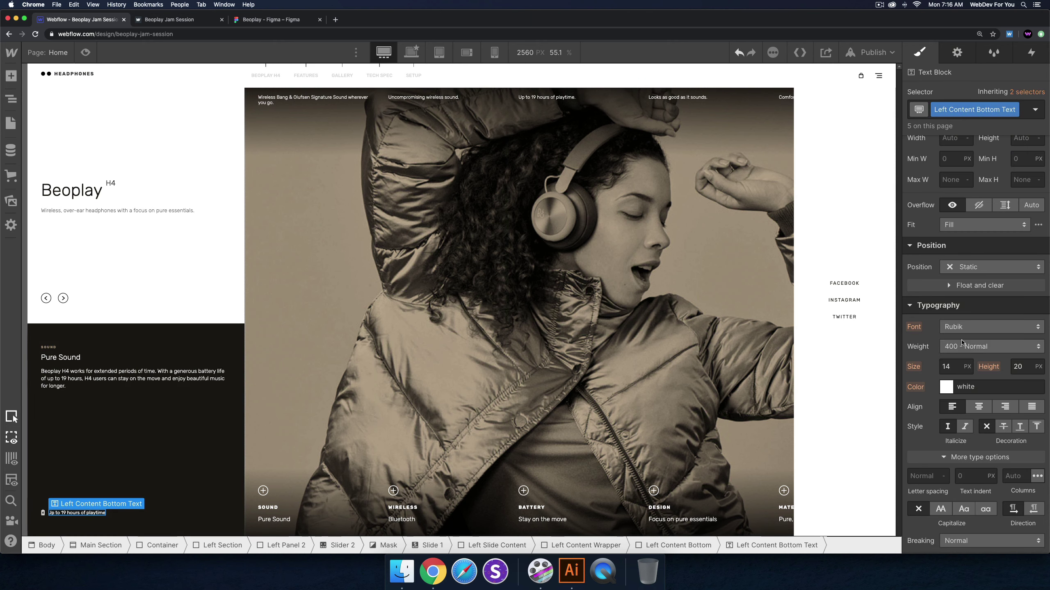
pyautogui.click(950, 366)
pyautogui.write('16')
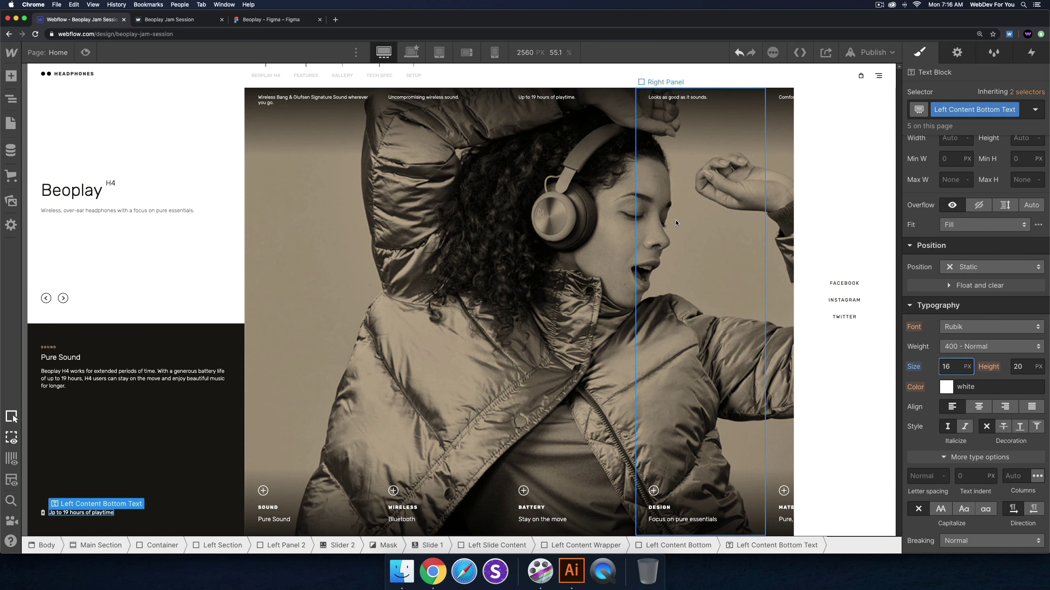
# Set the Beoplay main heading to 60 px with a 62 px line height
pyautogui.click(76, 198)
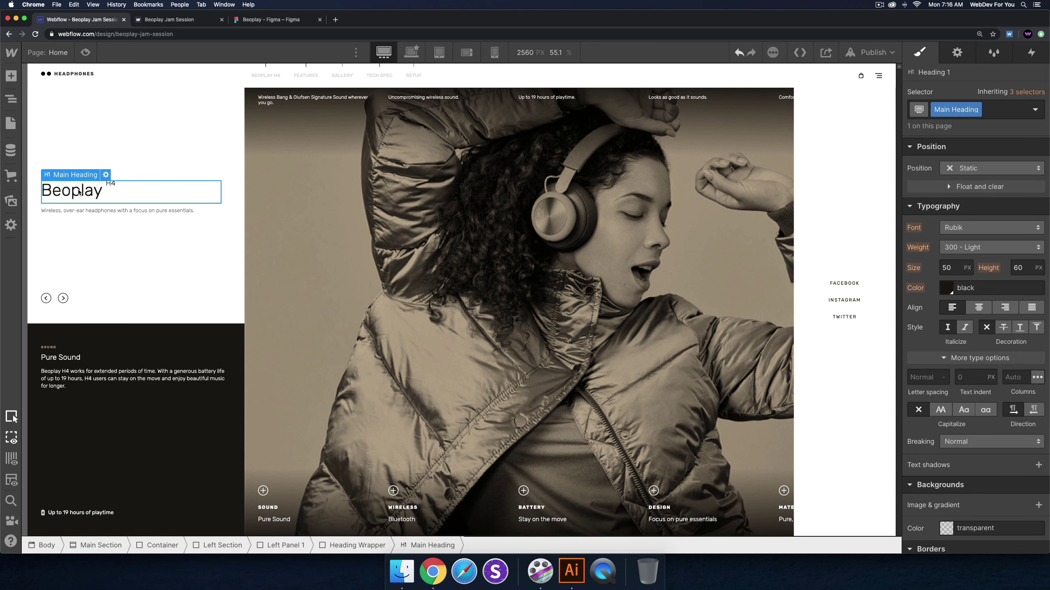
pyautogui.click(944, 267)
pyautogui.write('60')
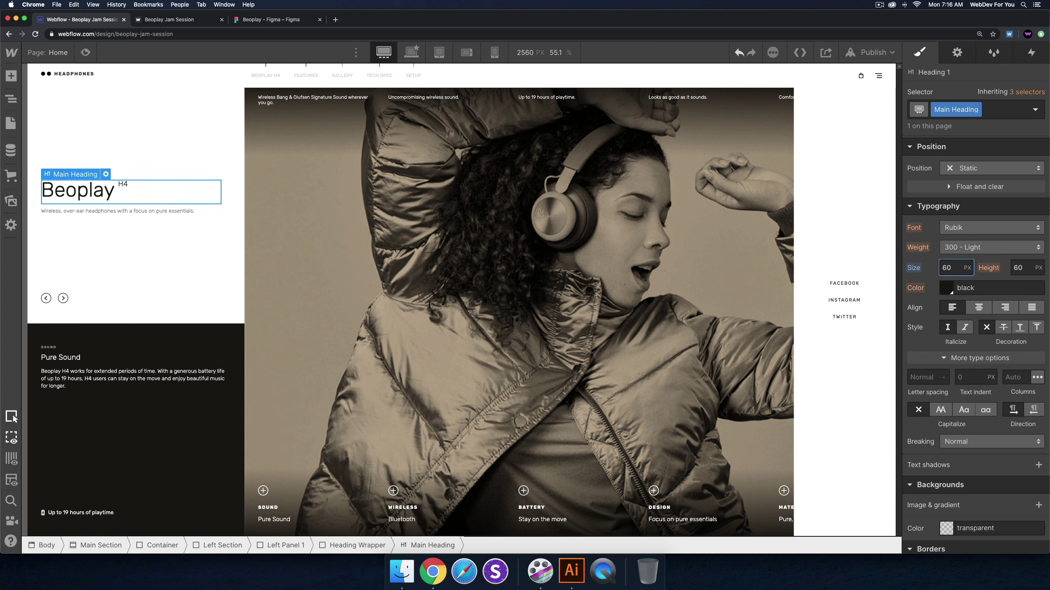
pyautogui.click(1023, 269)
pyautogui.press('Up')
pyautogui.press('Up')
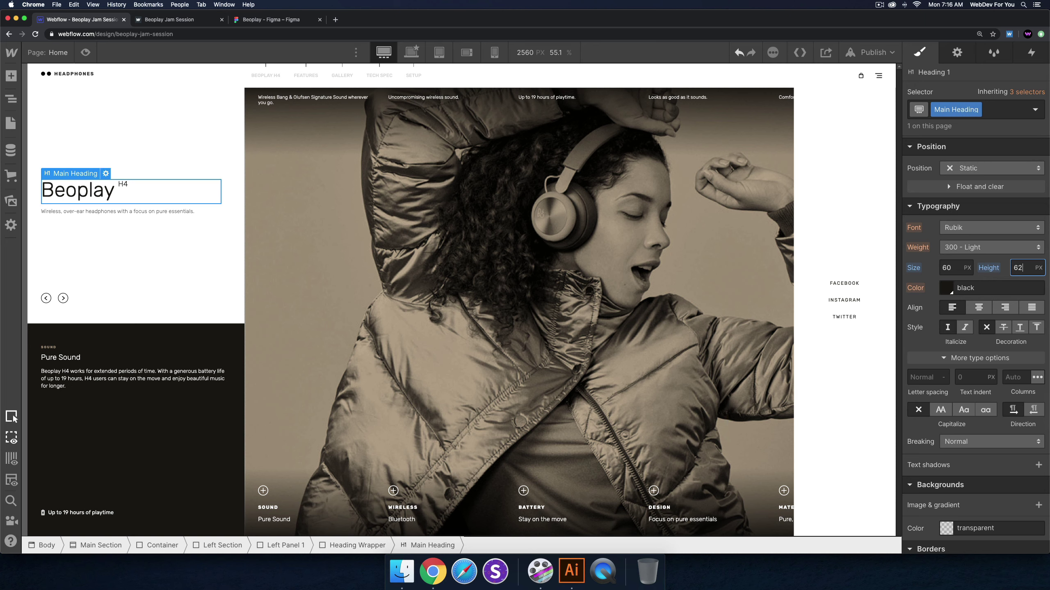
pyautogui.click(159, 189)
# Make the H4 span 500 Medium at 18 px on the base breakpoint, nudged slightly left
pyautogui.doubleClick(125, 185)
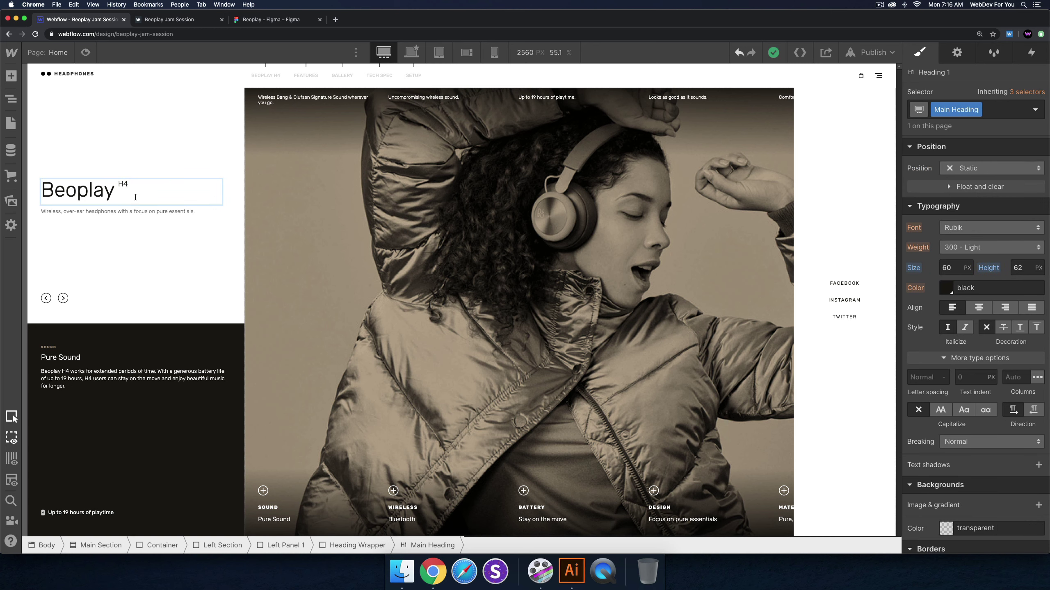
pyautogui.click(124, 185)
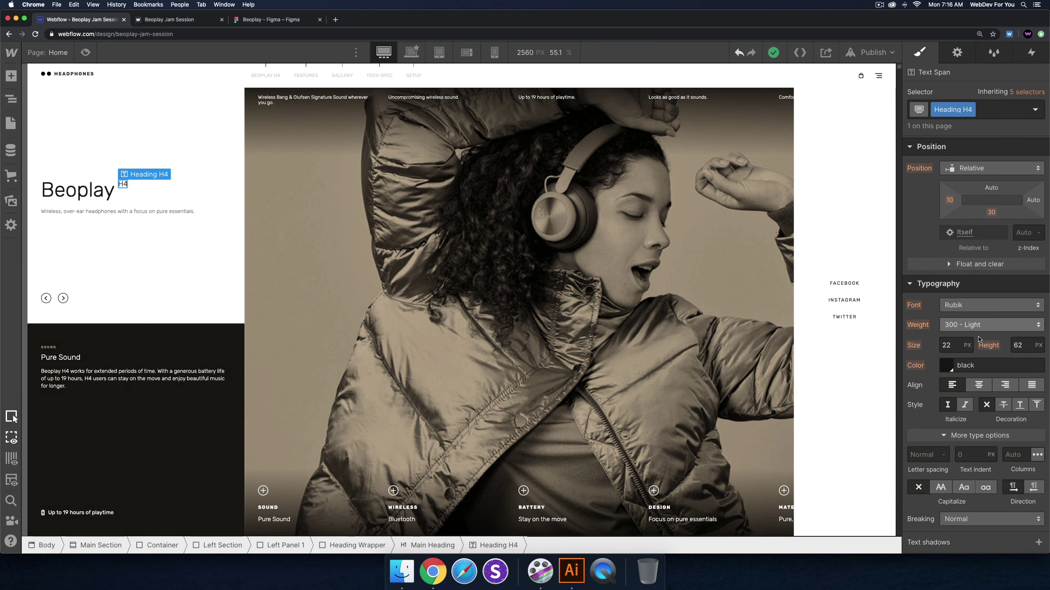
pyautogui.click(977, 327)
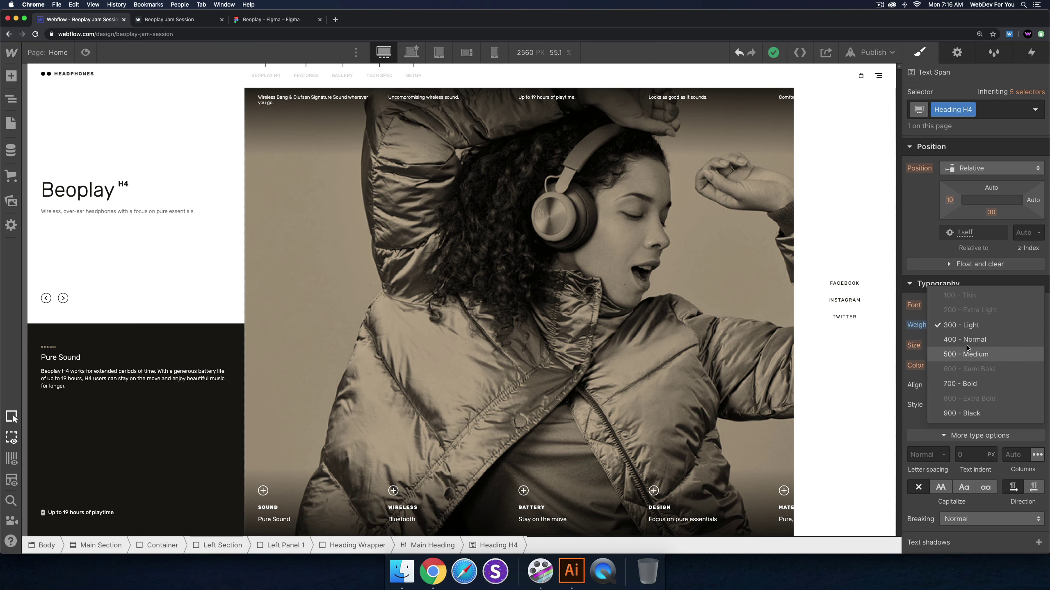
pyautogui.press('Escape')
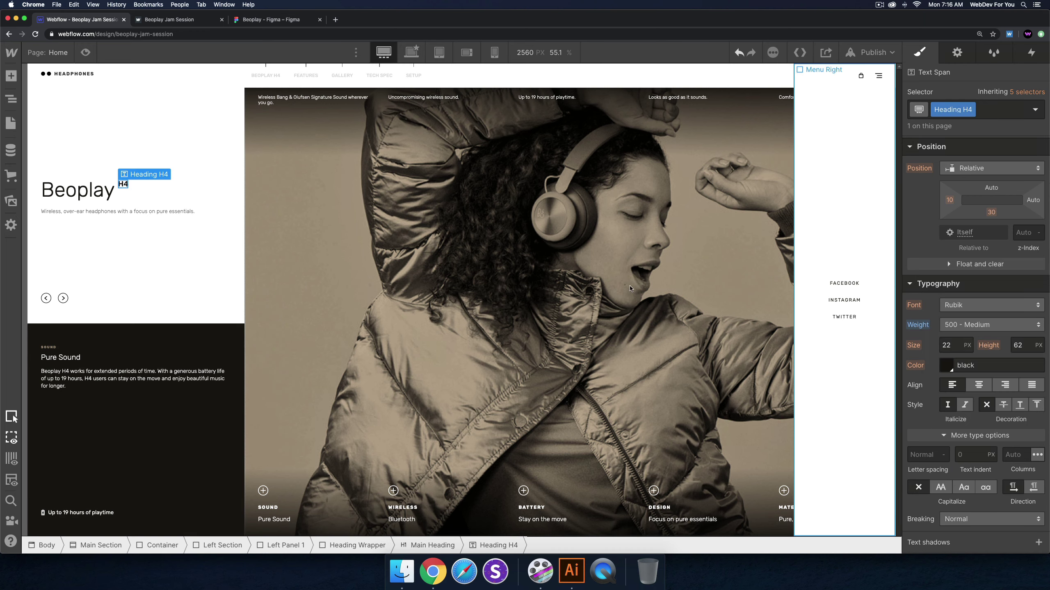
pyautogui.click(411, 53)
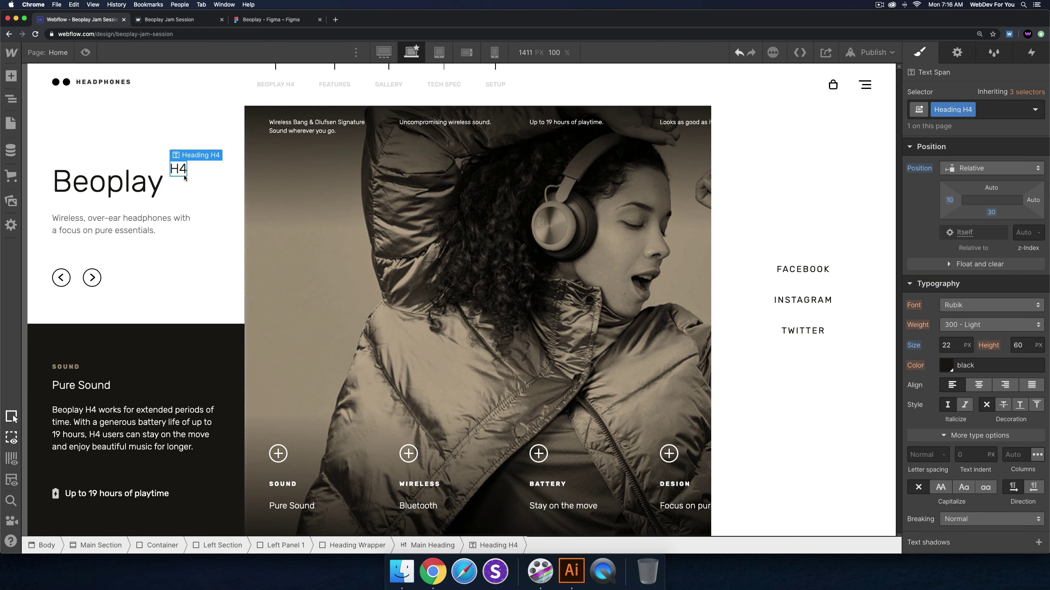
pyautogui.click(963, 325)
pyautogui.click(944, 355)
pyautogui.click(956, 346)
pyautogui.write('18')
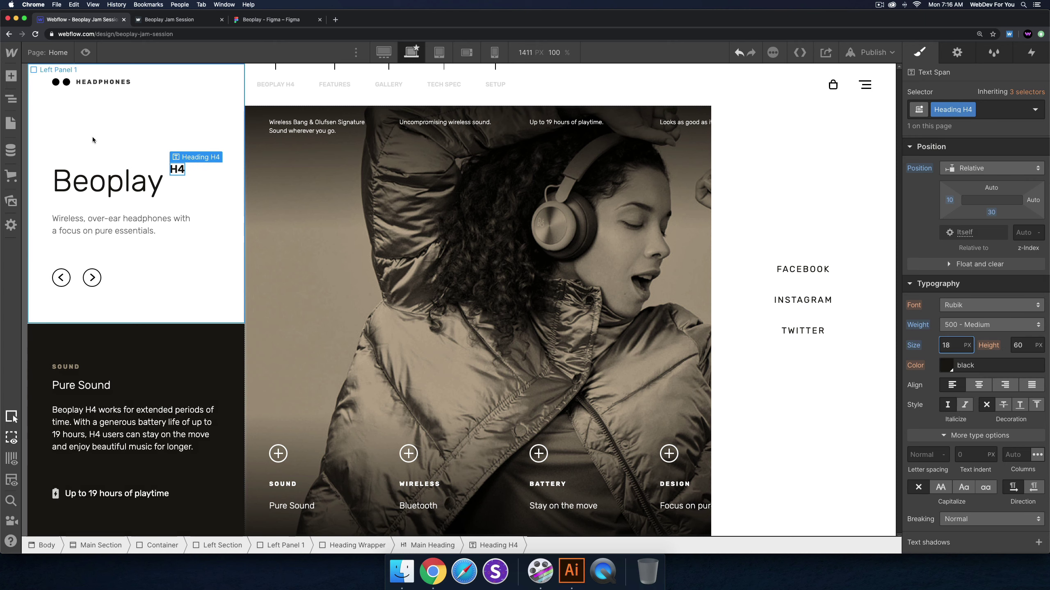
pyautogui.moveTo(951, 202); pyautogui.dragTo(948, 200)
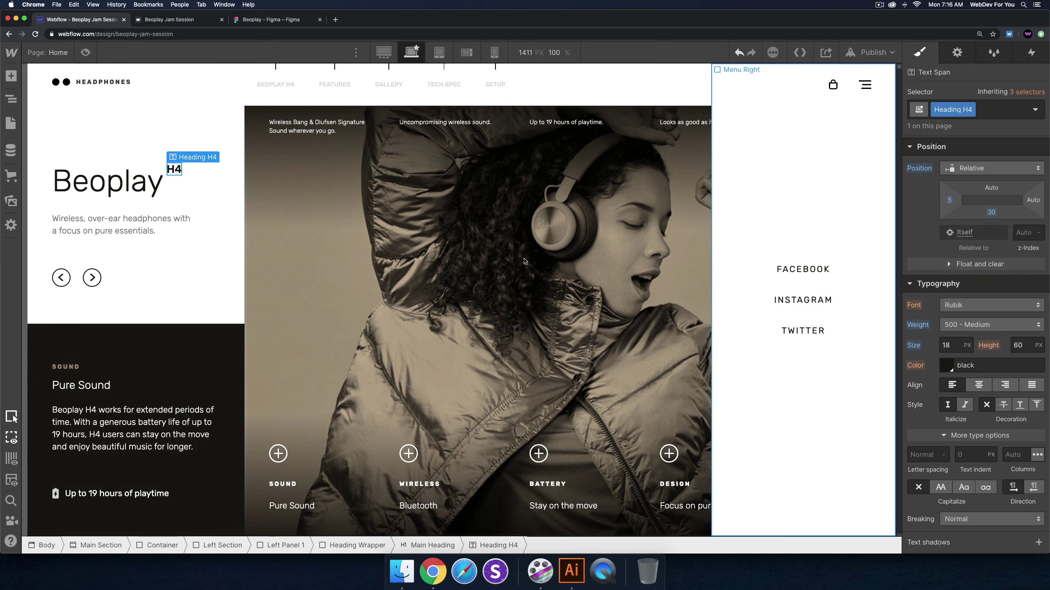
# Switch to the 1920 px layout and check the Beoplay heading and H4 styling
pyautogui.click(570, 120)
pyautogui.click(385, 53)
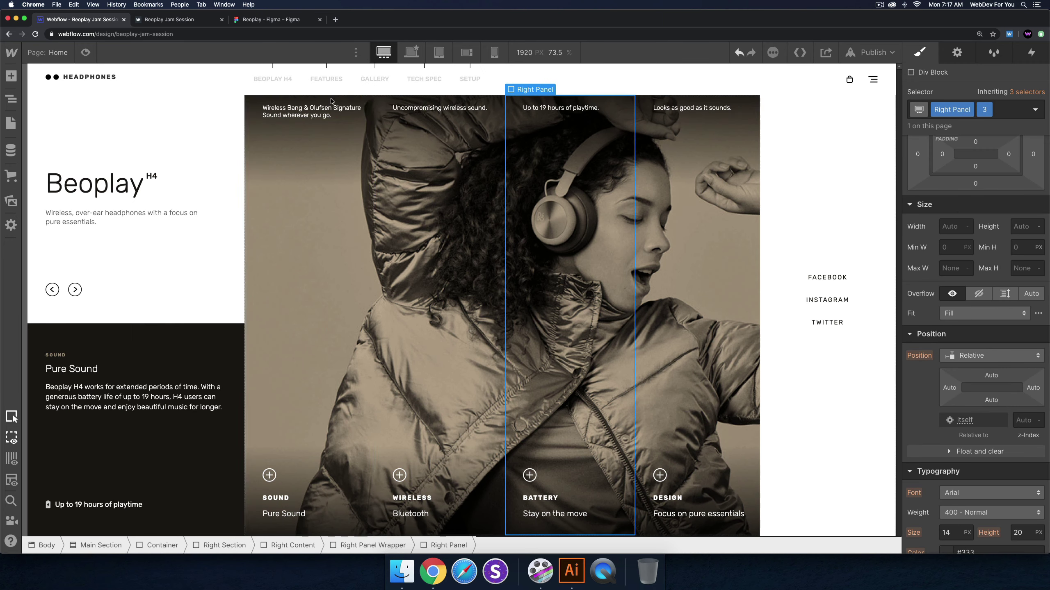
pyautogui.click(150, 187)
pyautogui.click(150, 187)
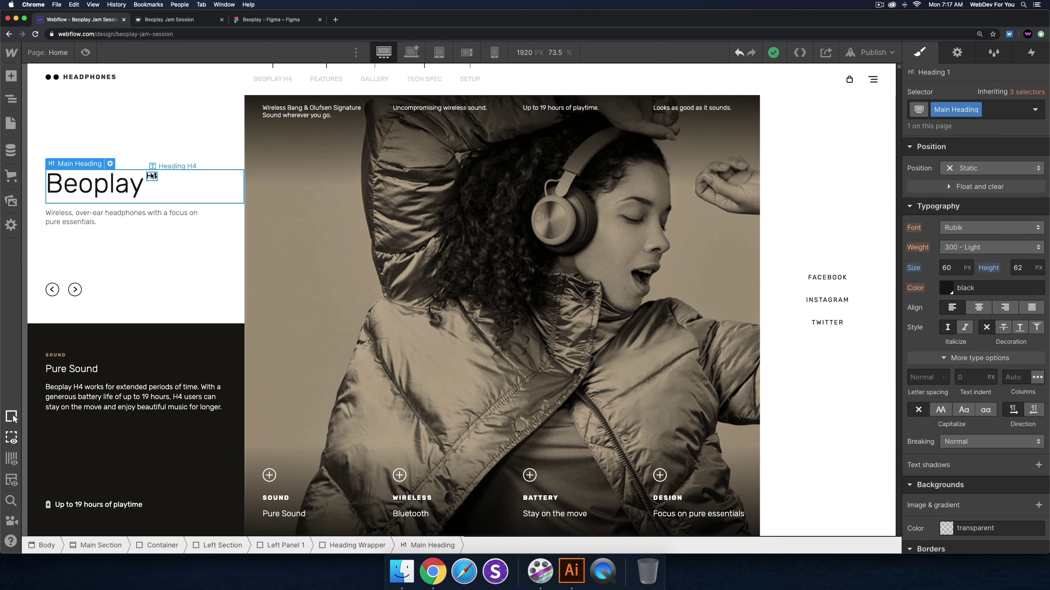
pyautogui.click(152, 176)
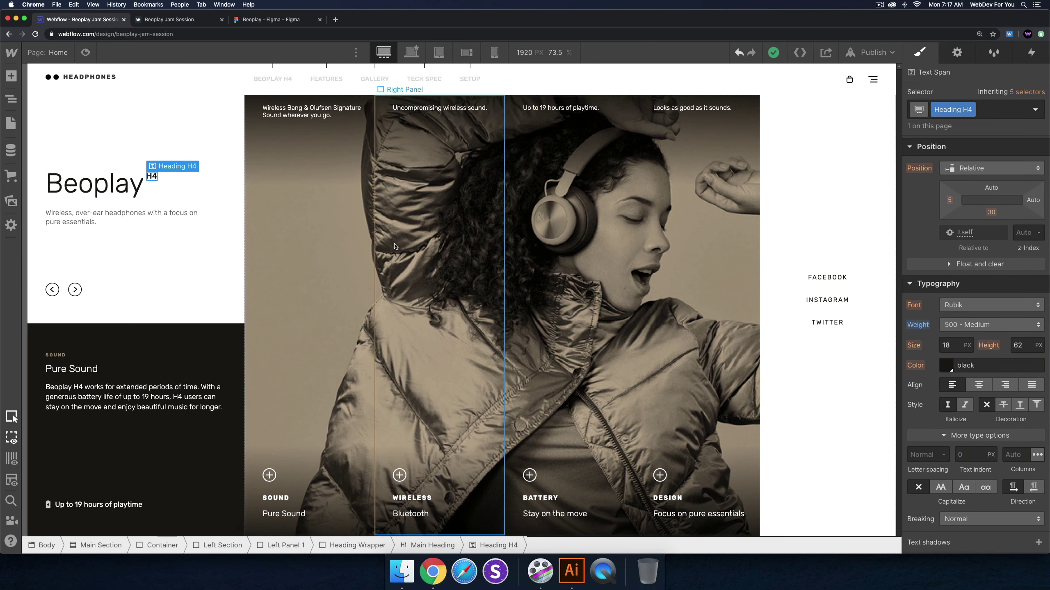
pyautogui.click(151, 243)
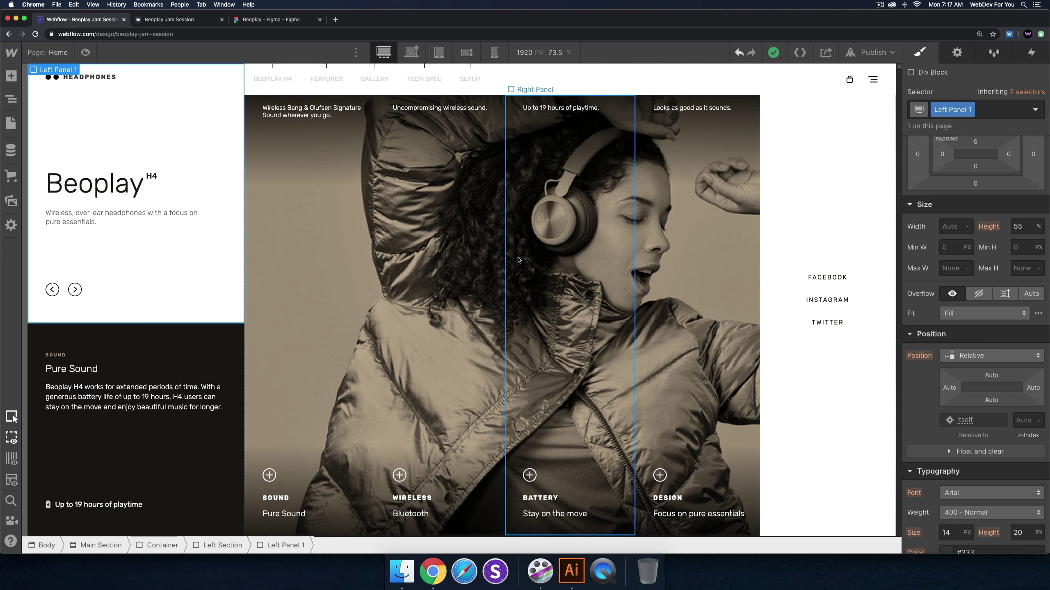
# Set the canvas width back to 2560 px
pyautogui.click(529, 55)
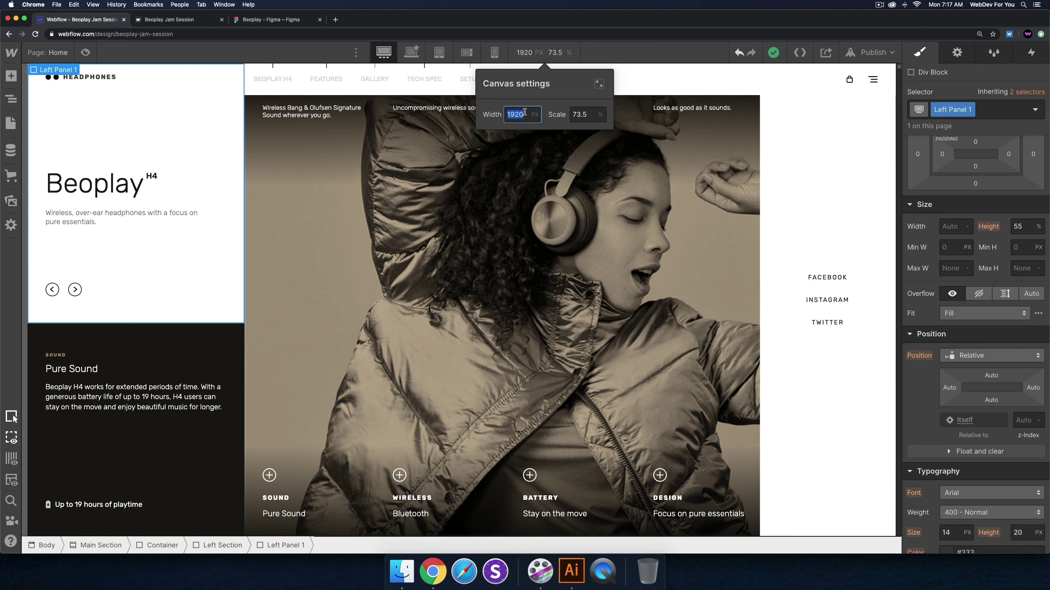
pyautogui.write('2560')
pyautogui.press('Escape')
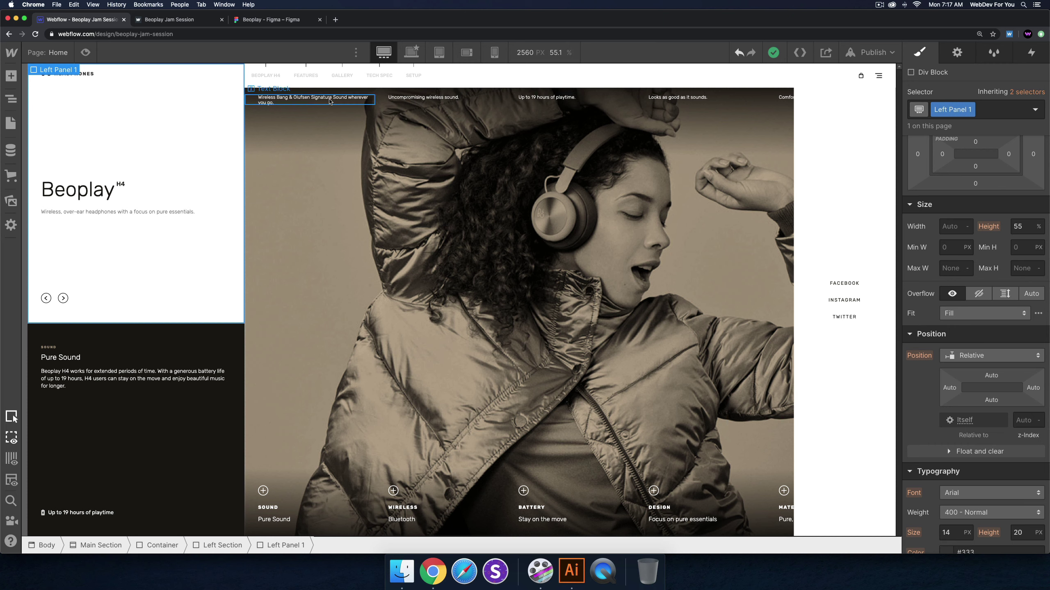
# Try sizes on the Wireless Bang & Olufsen caption, leaving it at 14 px
pyautogui.click(331, 101)
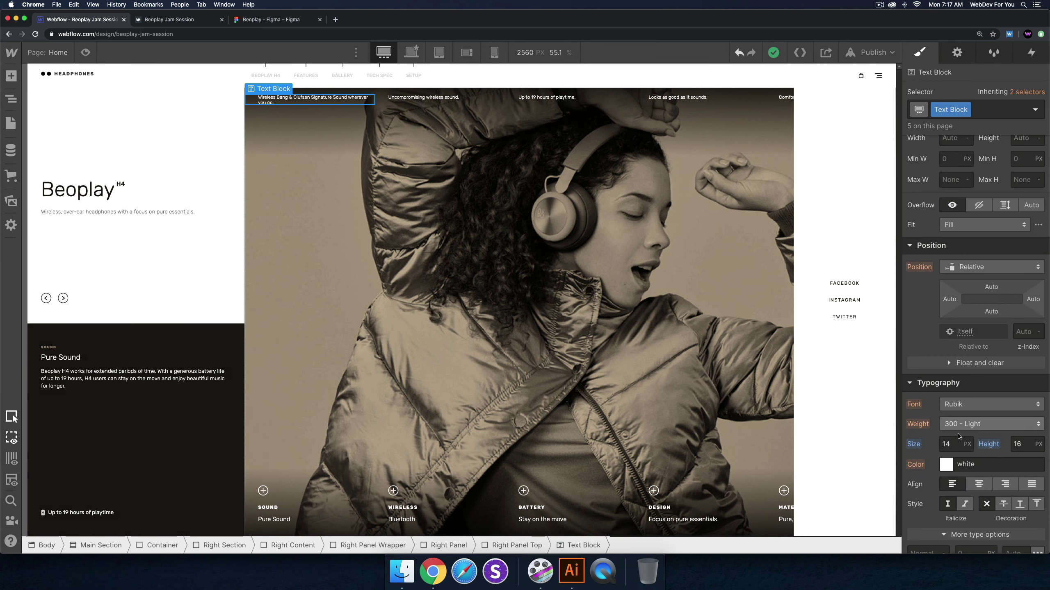
pyautogui.click(951, 443)
pyautogui.write('16')
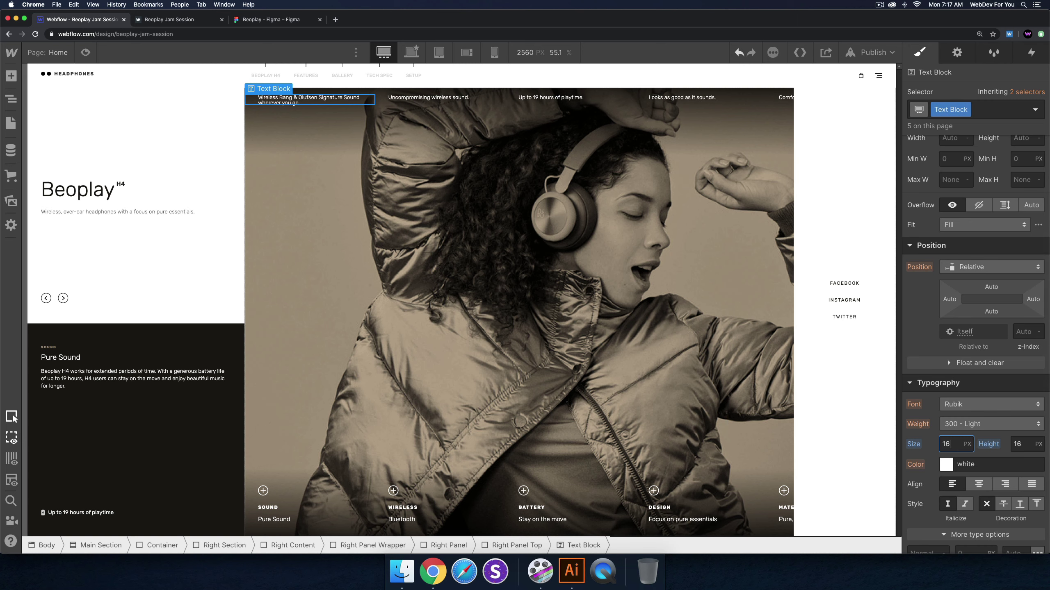
pyautogui.press('BackSpace')
pyautogui.write('5')
pyautogui.press('BackSpace')
pyautogui.write('4')
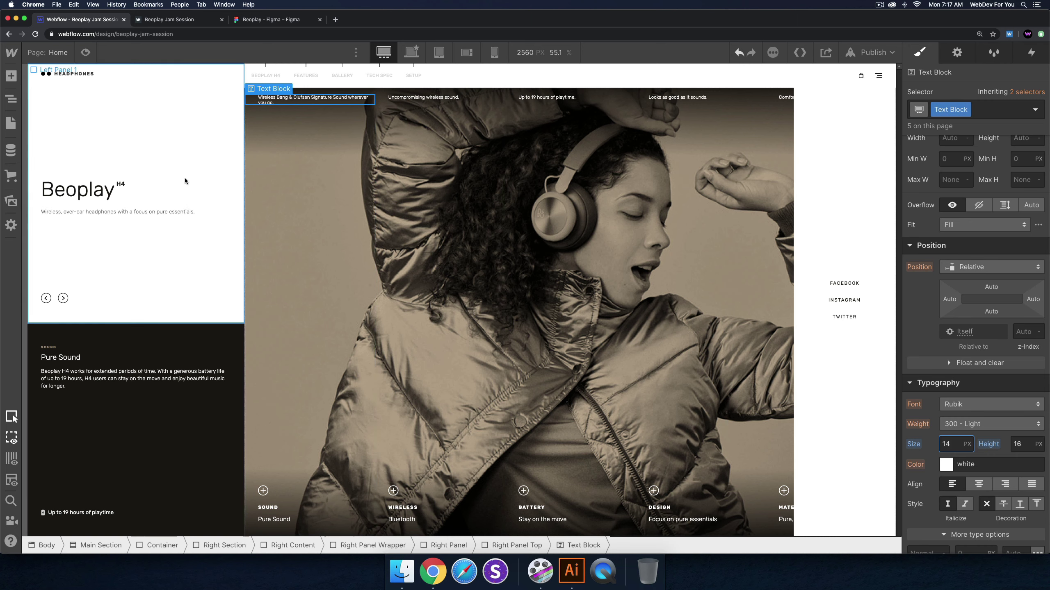
# Clear the height of both slider arrow images to Auto
pyautogui.click(64, 298)
pyautogui.click(119, 291)
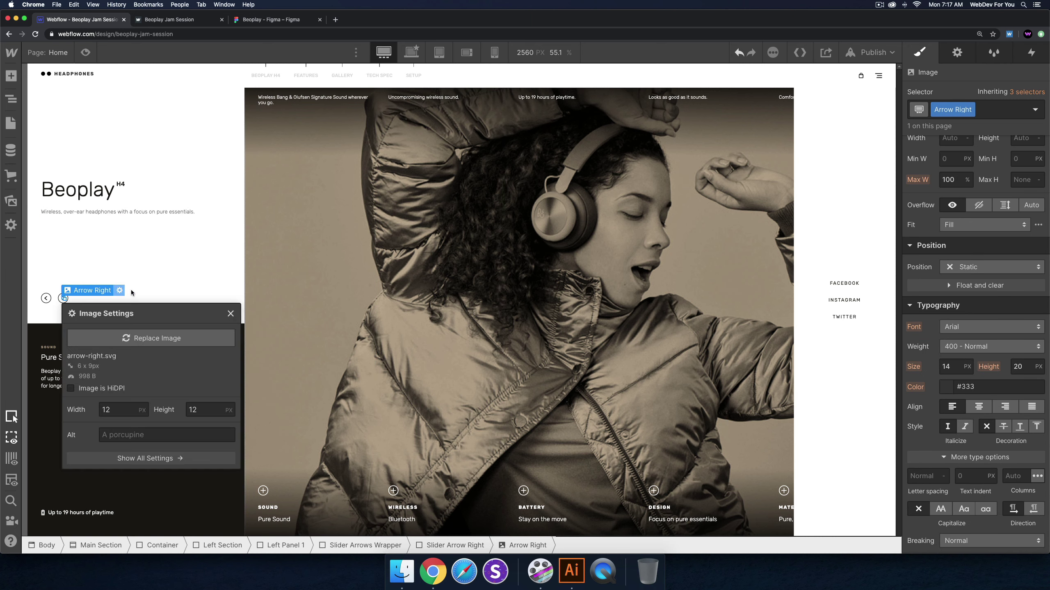
pyautogui.click(206, 408)
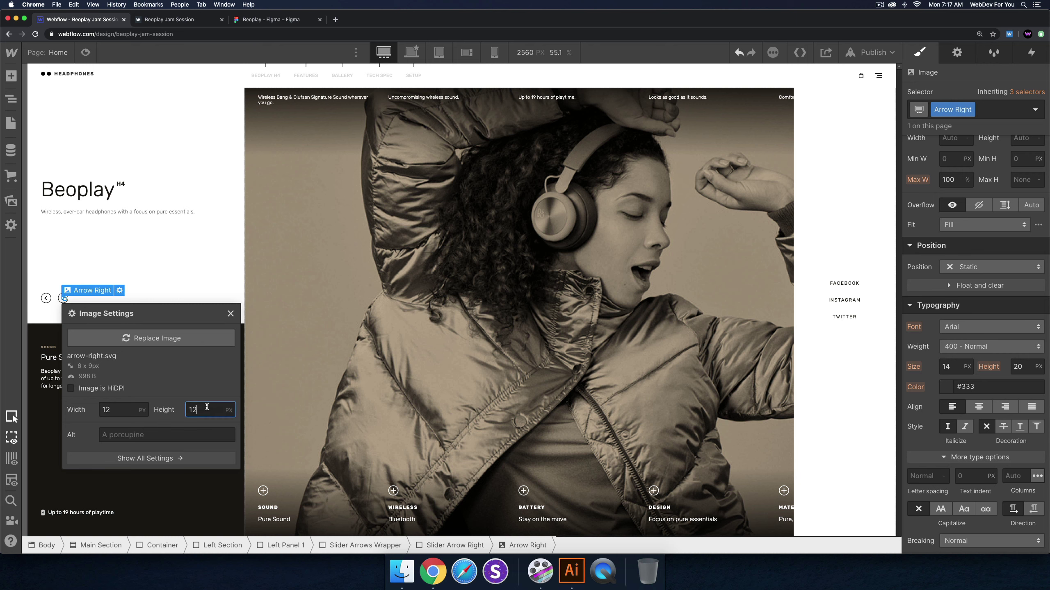
pyautogui.write('0')
pyautogui.press('Return')
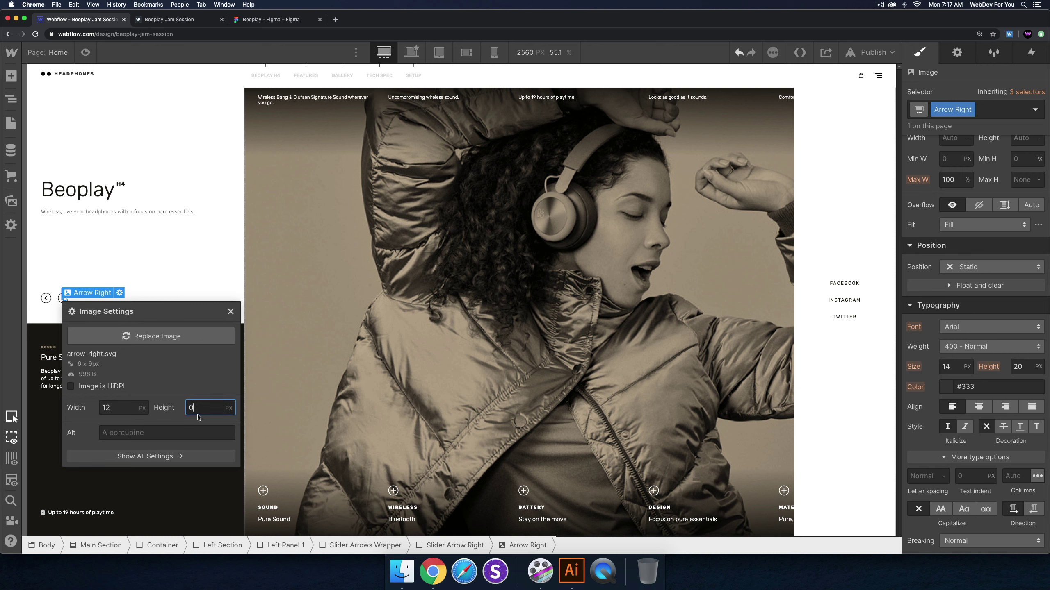
pyautogui.click(194, 410)
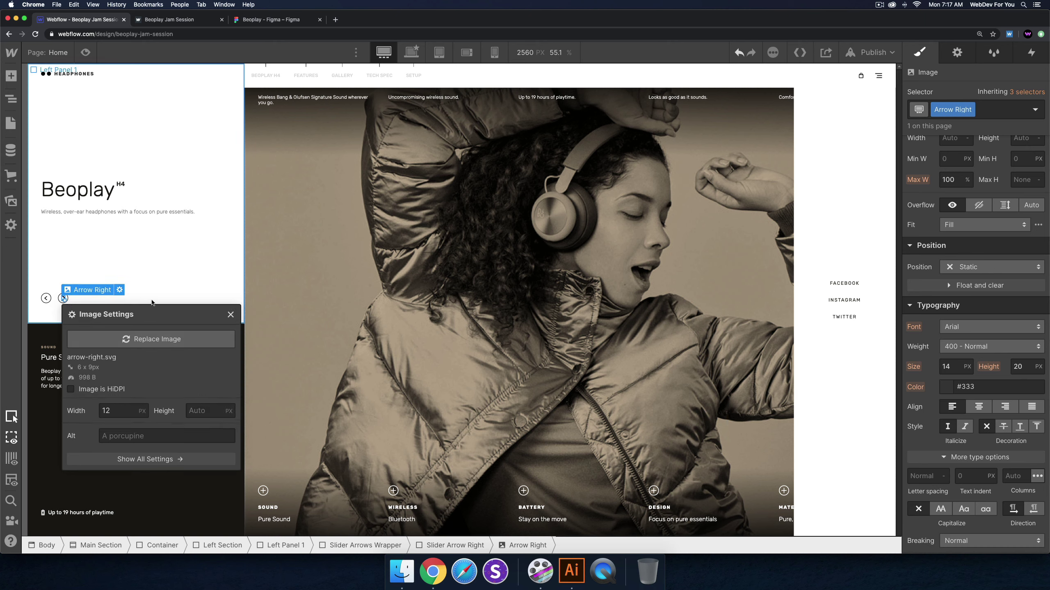
pyautogui.click(45, 298)
pyautogui.click(45, 299)
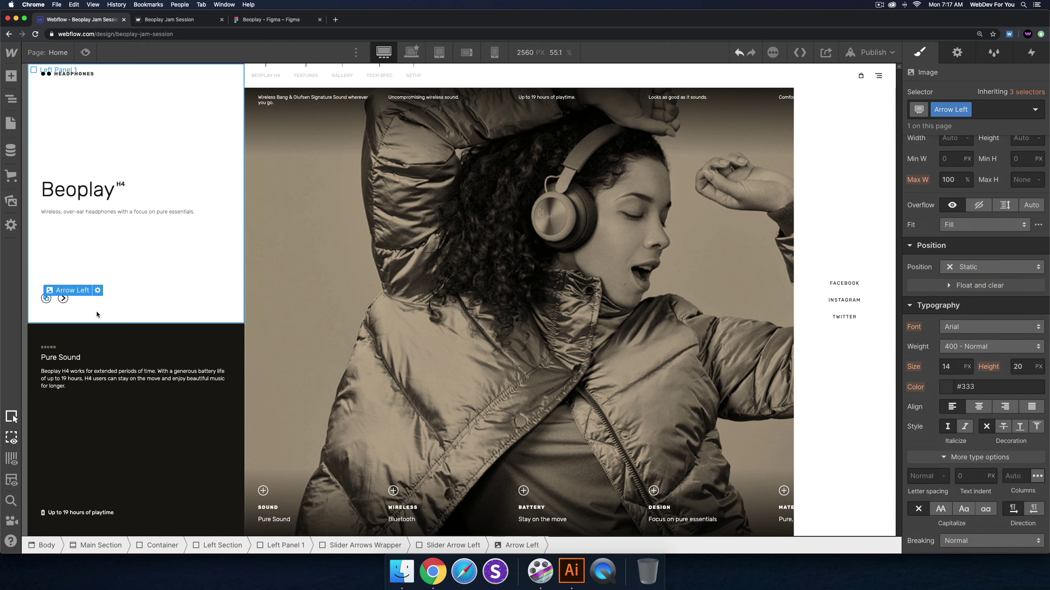
pyautogui.click(97, 290)
pyautogui.click(181, 408)
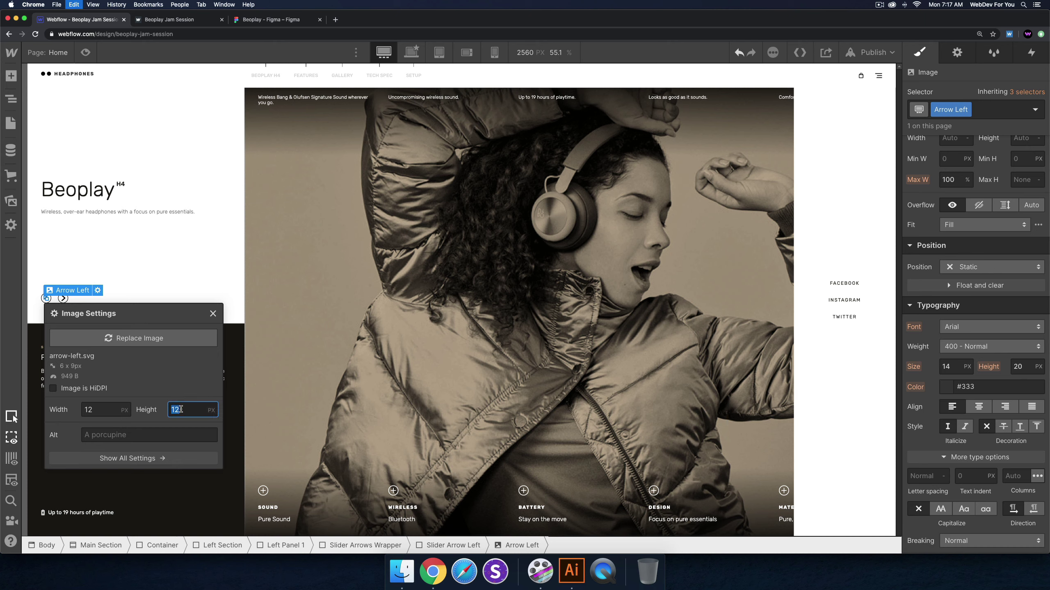
pyautogui.click(48, 308)
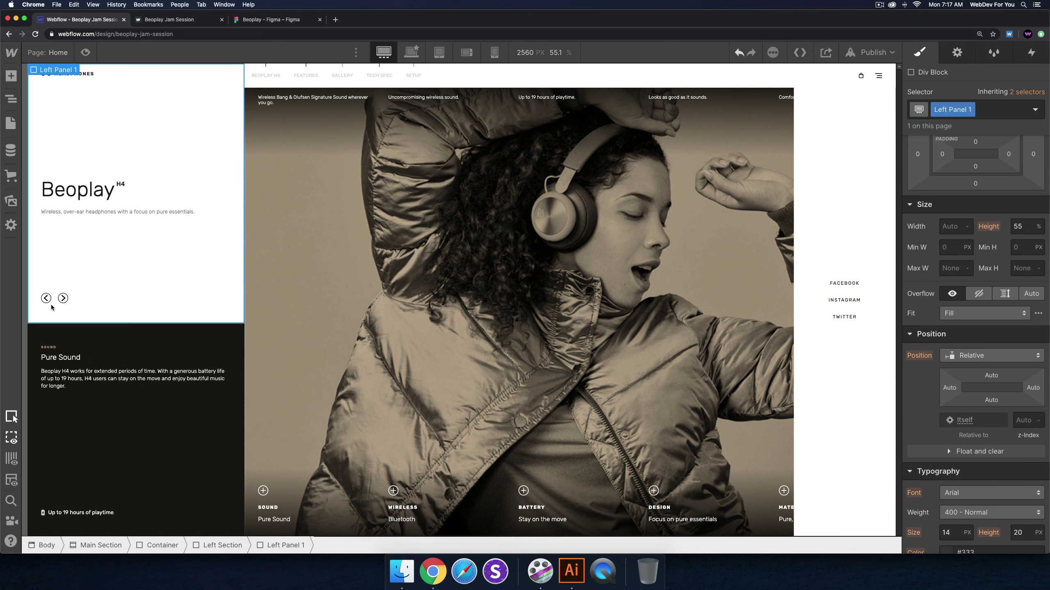
# Set the right slider arrow width to 12 px and begin editing the left arrow's width
pyautogui.click(64, 299)
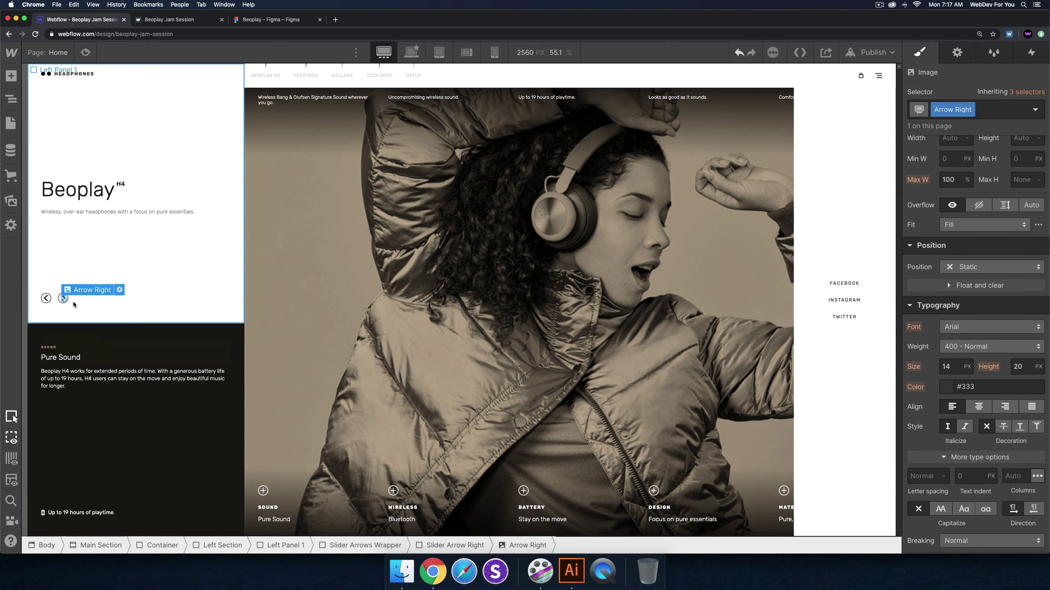
pyautogui.click(120, 290)
pyautogui.click(94, 411)
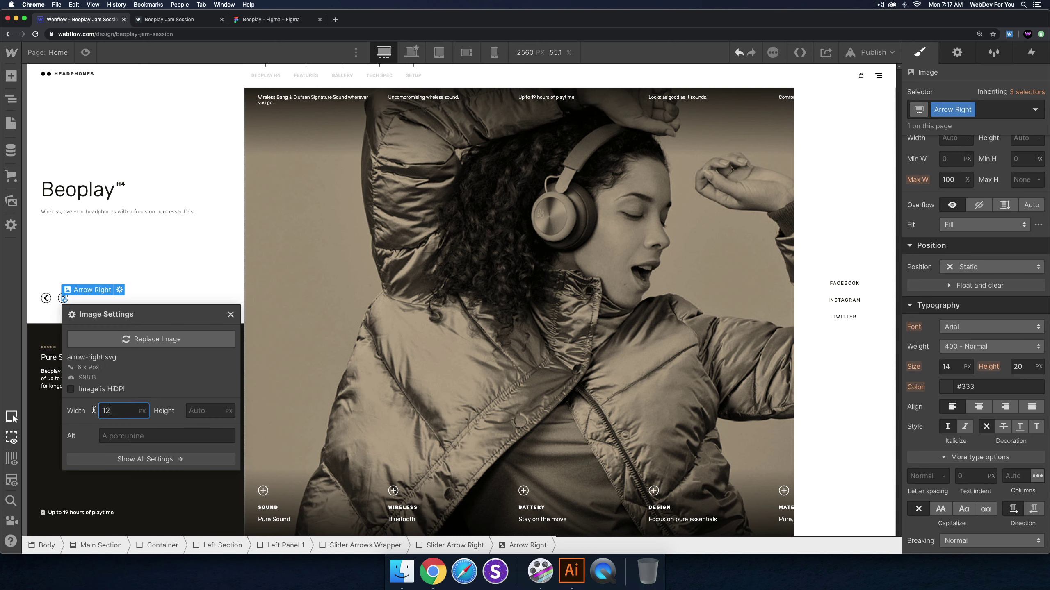
pyautogui.write('12')
pyautogui.click(49, 304)
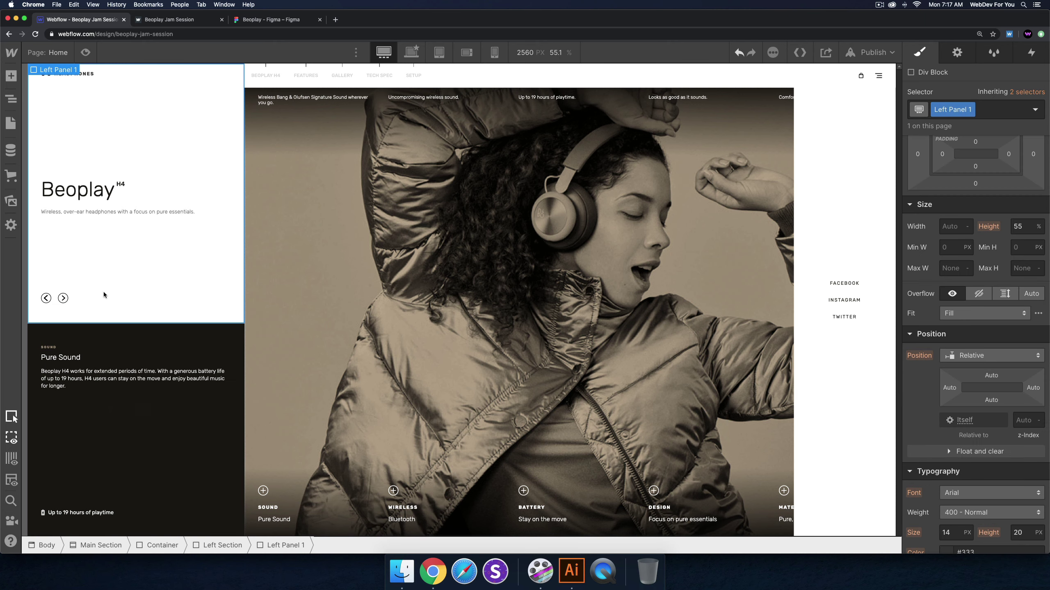
pyautogui.click(47, 300)
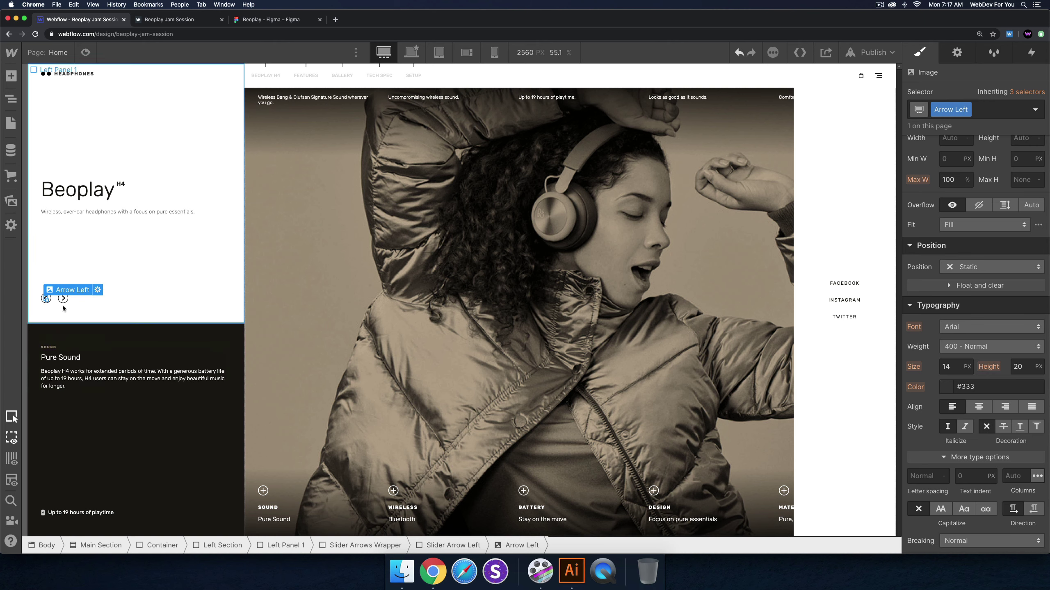
pyautogui.click(97, 290)
pyautogui.click(102, 410)
# Finish the left arrow's width entry and switch the canvas to the 1411 px desktop view
pyautogui.write('1')
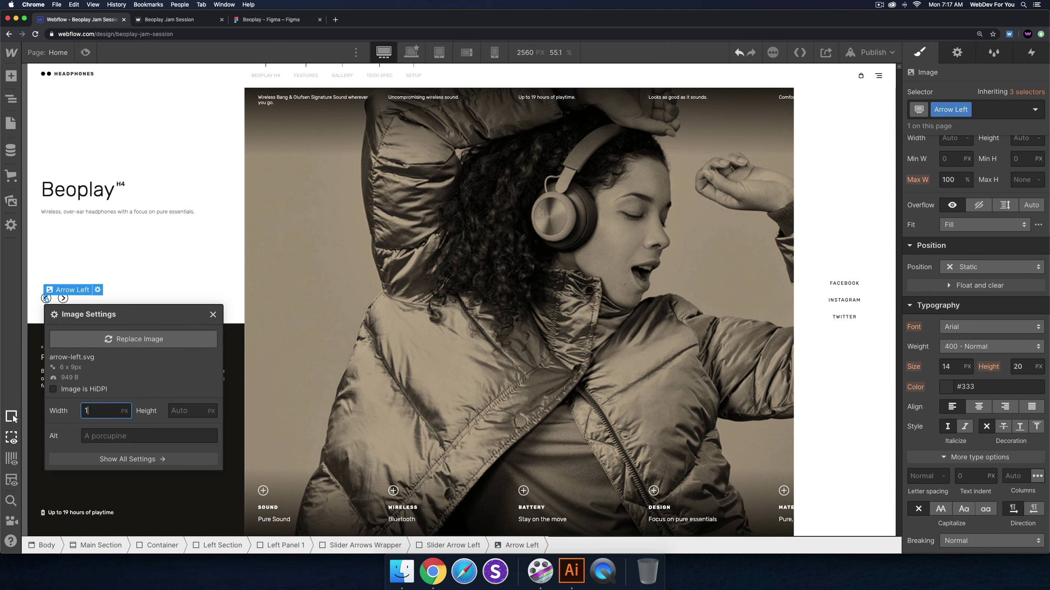
pyautogui.write('22')
pyautogui.click(174, 244)
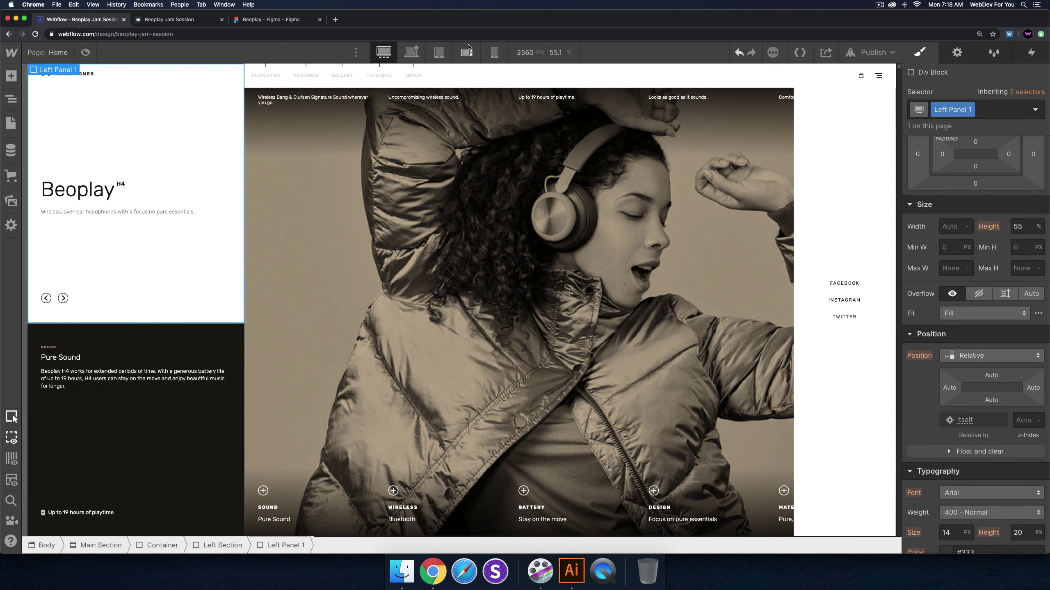
pyautogui.click(411, 52)
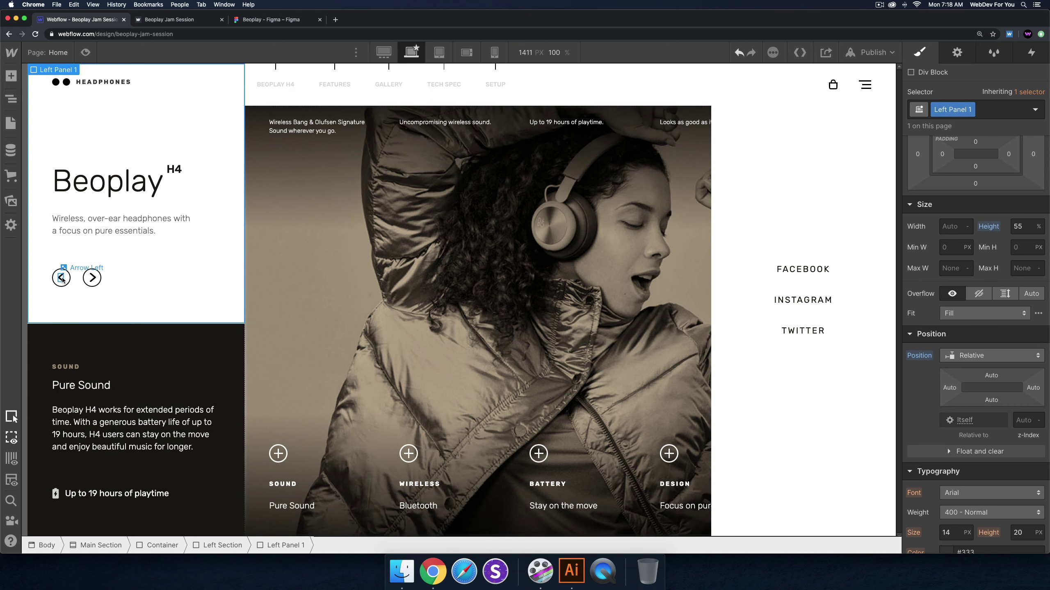
pyautogui.click(66, 282)
pyautogui.click(112, 267)
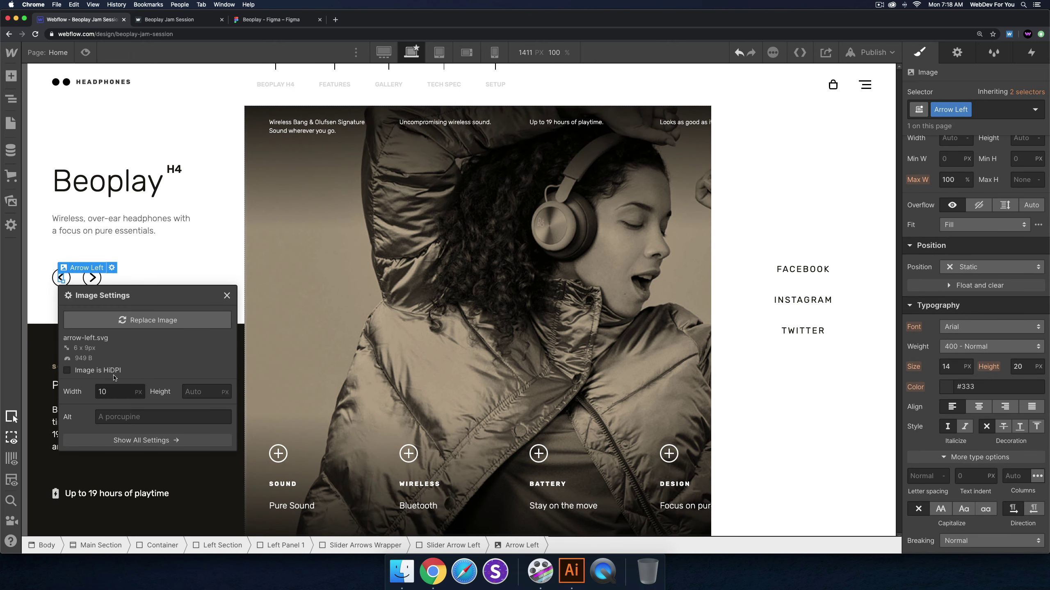
pyautogui.click(95, 225)
# Set the left and right slider arrow images to 8 px wide
pyautogui.click(64, 279)
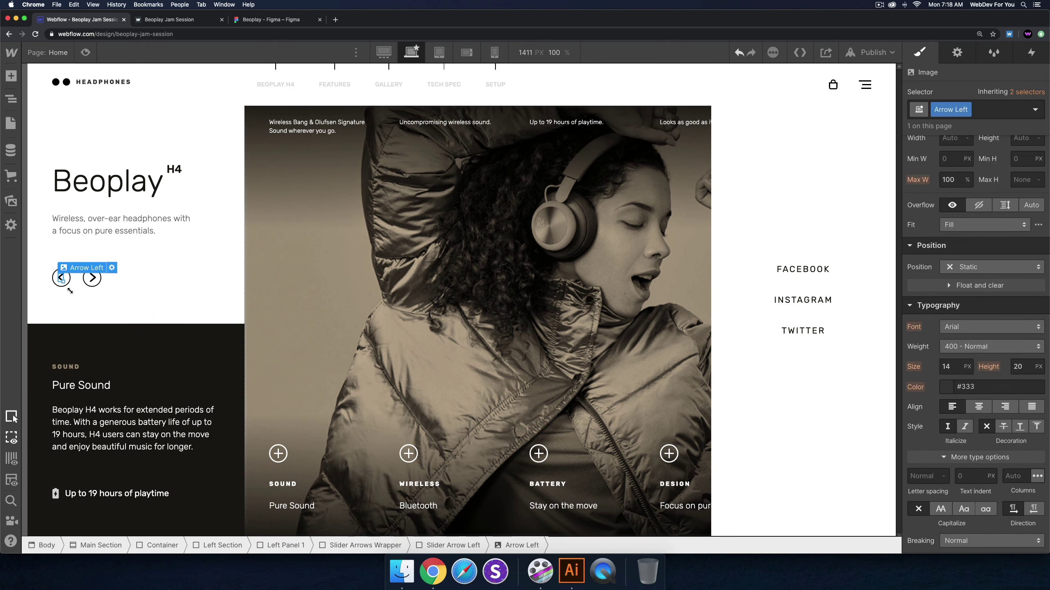
pyautogui.click(111, 267)
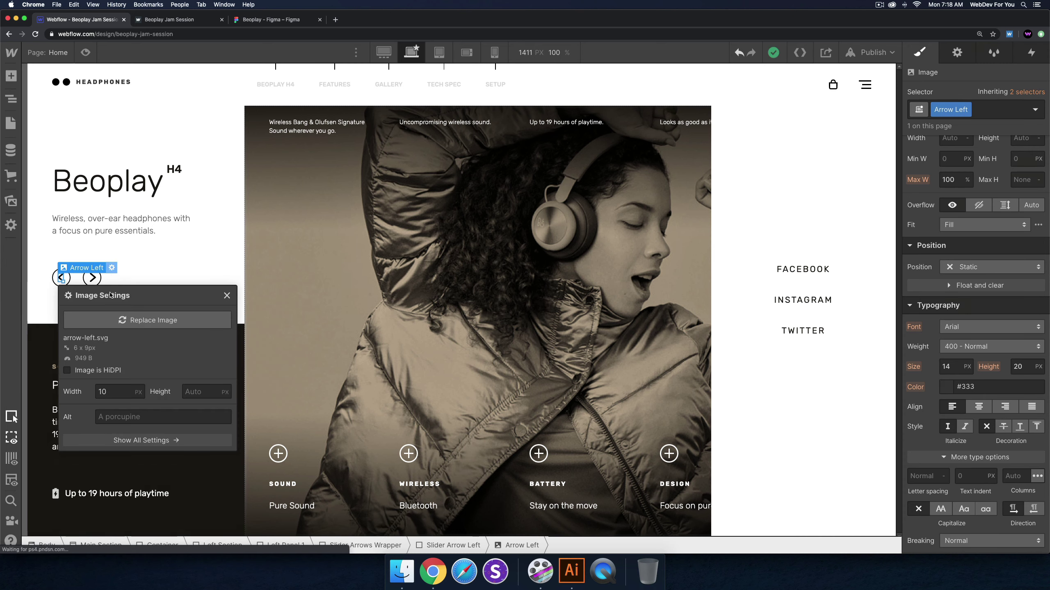
pyautogui.click(115, 393)
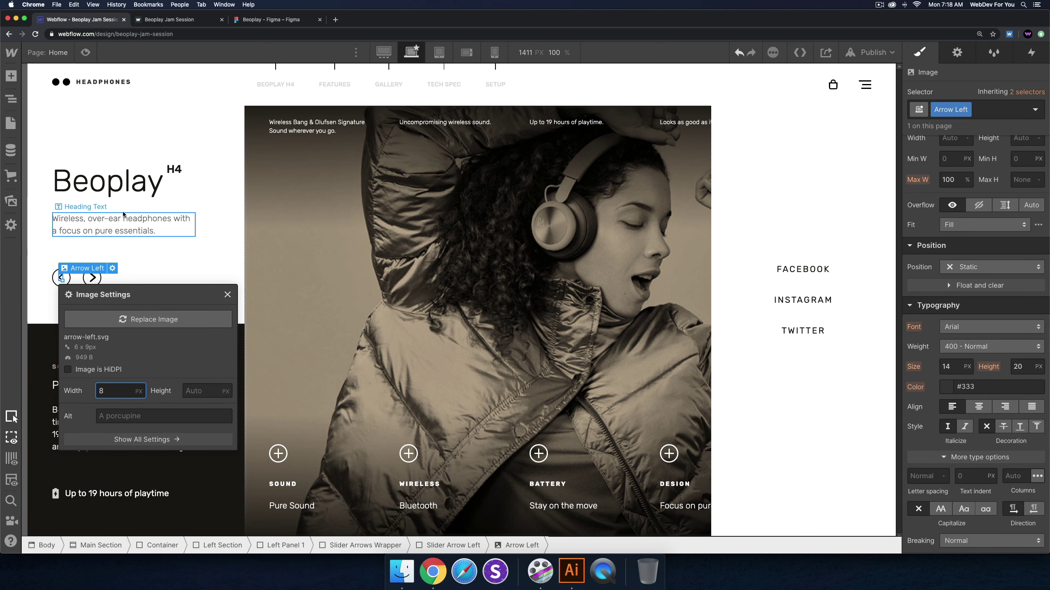
pyautogui.click(104, 225)
pyautogui.click(92, 279)
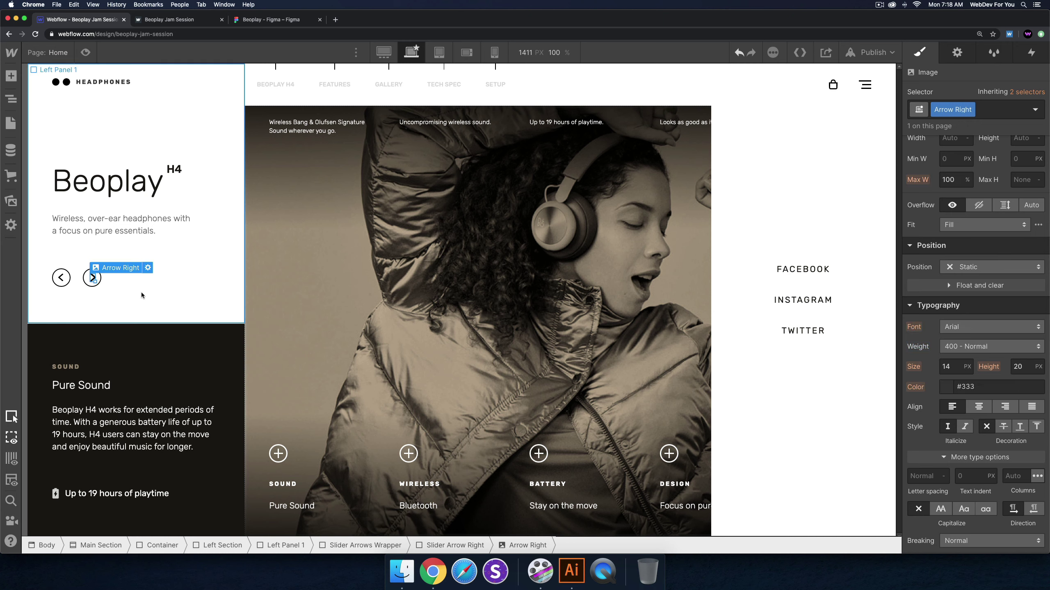
pyautogui.click(148, 268)
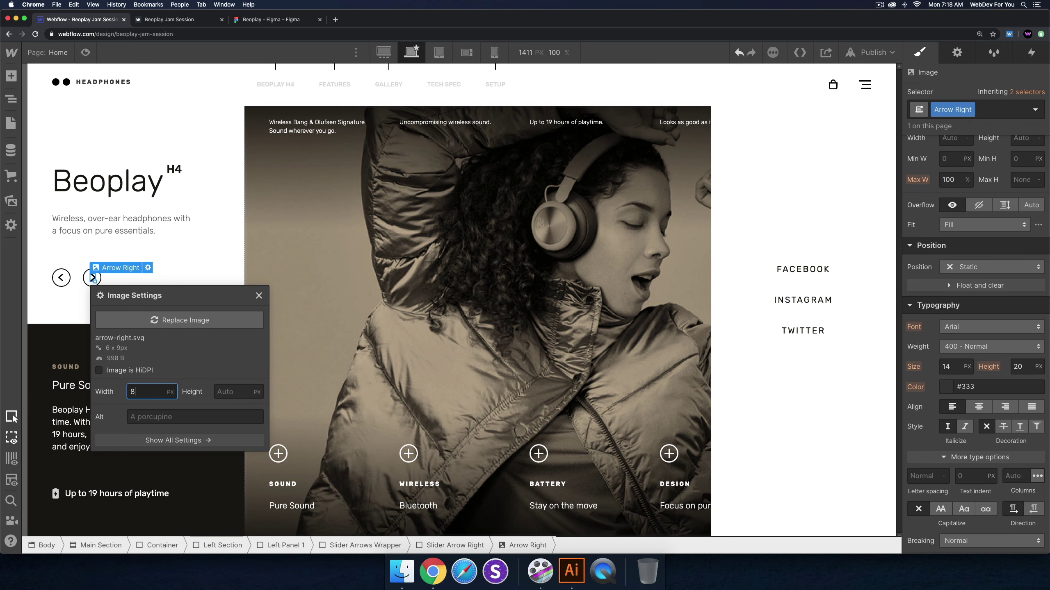
pyautogui.click(180, 232)
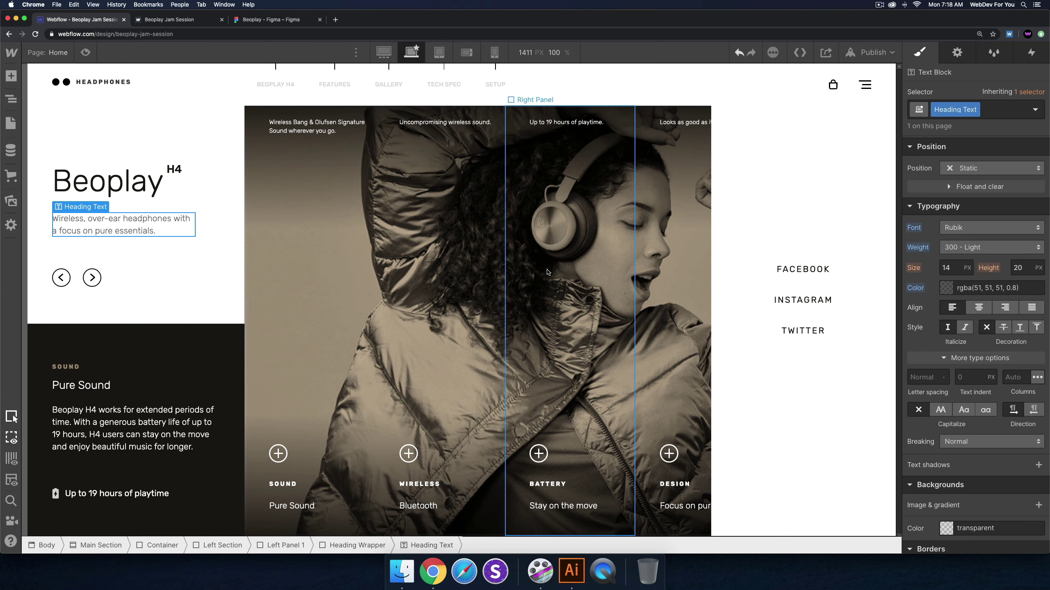
# Check the 1920 px breakpoint, publish to beoplay-jam-session.webflow.io, and open the live site
pyautogui.click(385, 53)
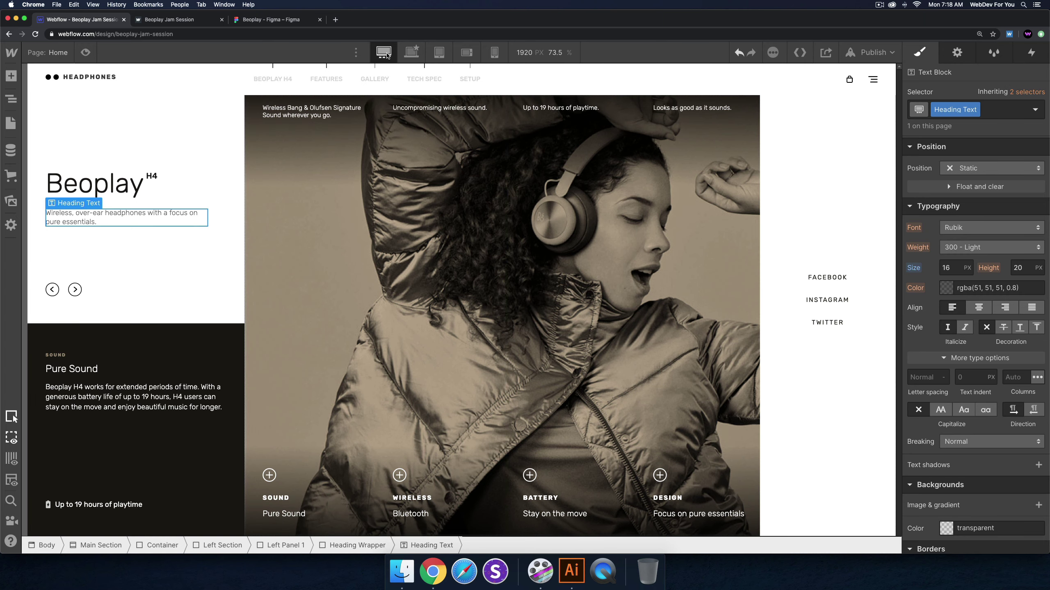
pyautogui.click(411, 52)
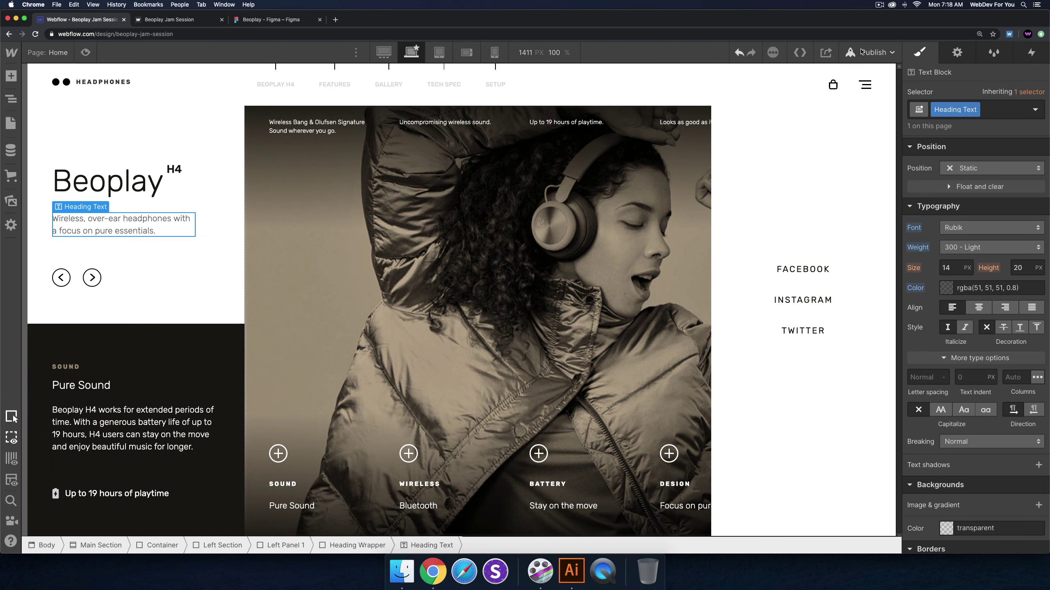
pyautogui.click(860, 55)
pyautogui.click(824, 208)
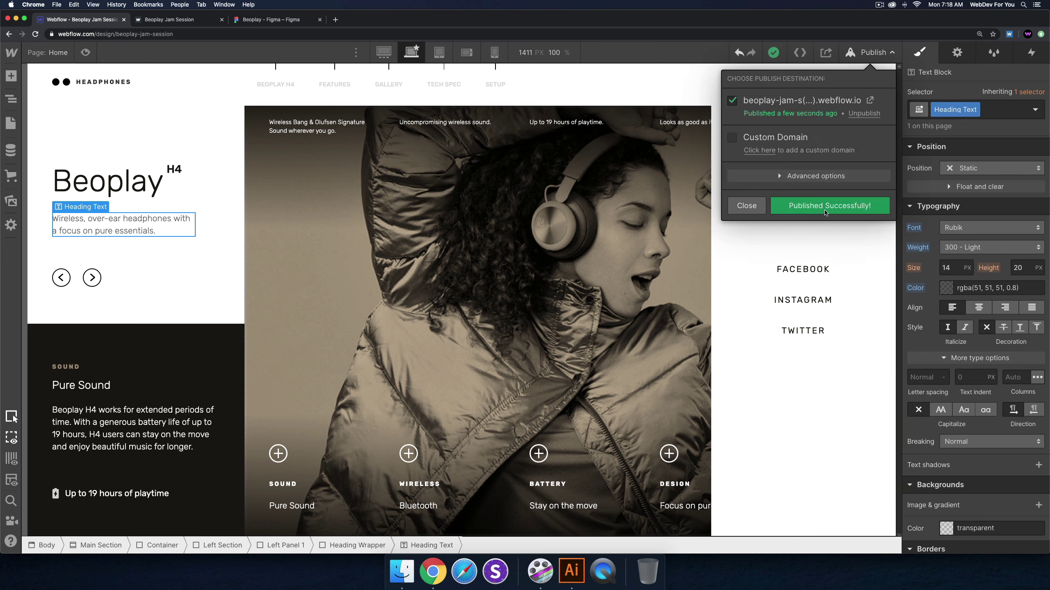
pyautogui.click(869, 100)
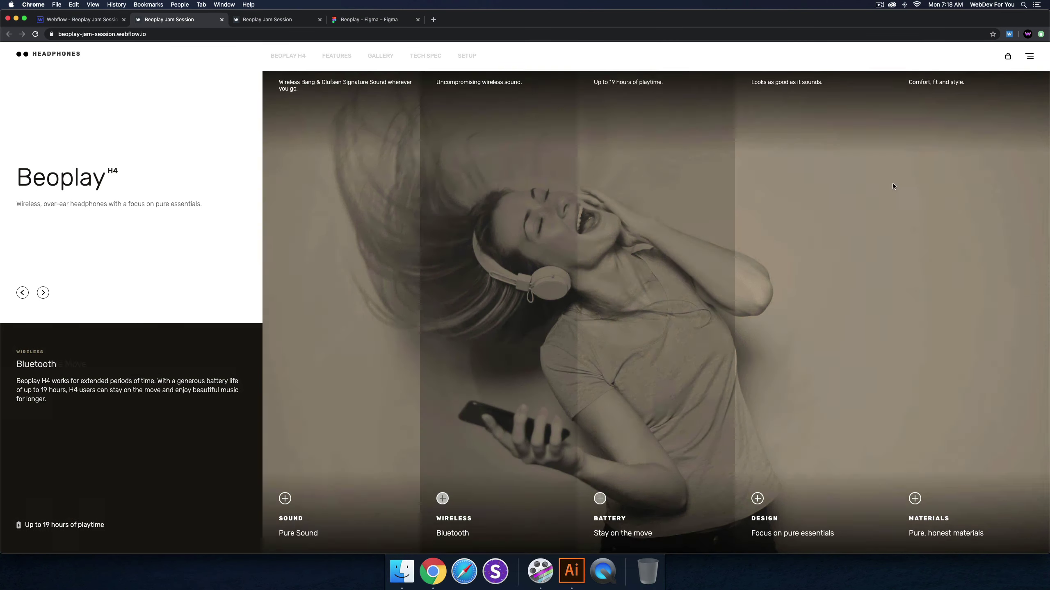
pyautogui.click(894, 183)
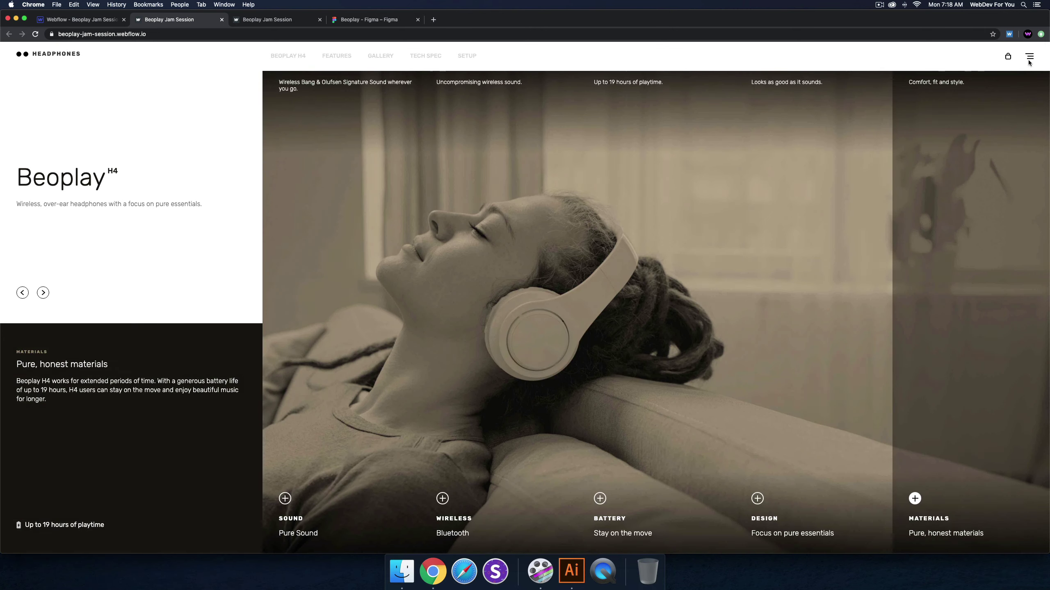
pyautogui.click(1030, 57)
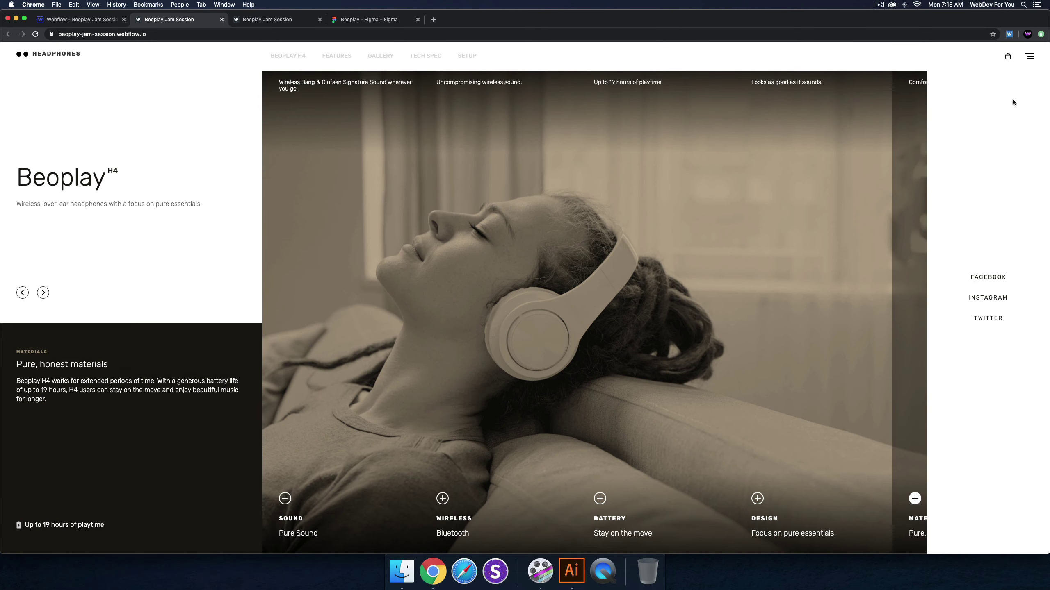
pyautogui.click(1029, 58)
pyautogui.click(1008, 56)
pyautogui.click(292, 278)
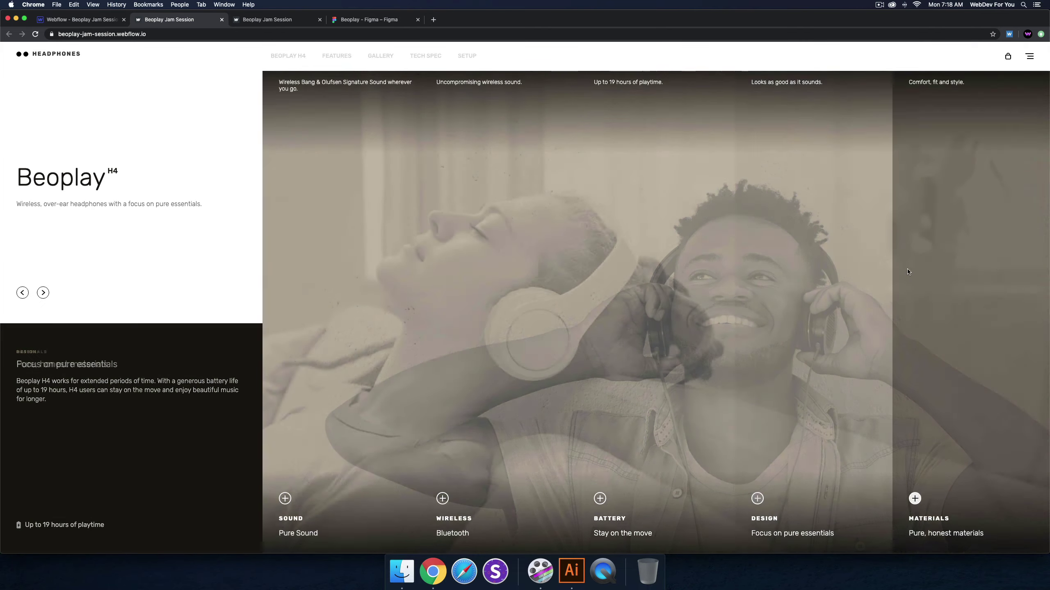
pyautogui.moveTo(551, 289)
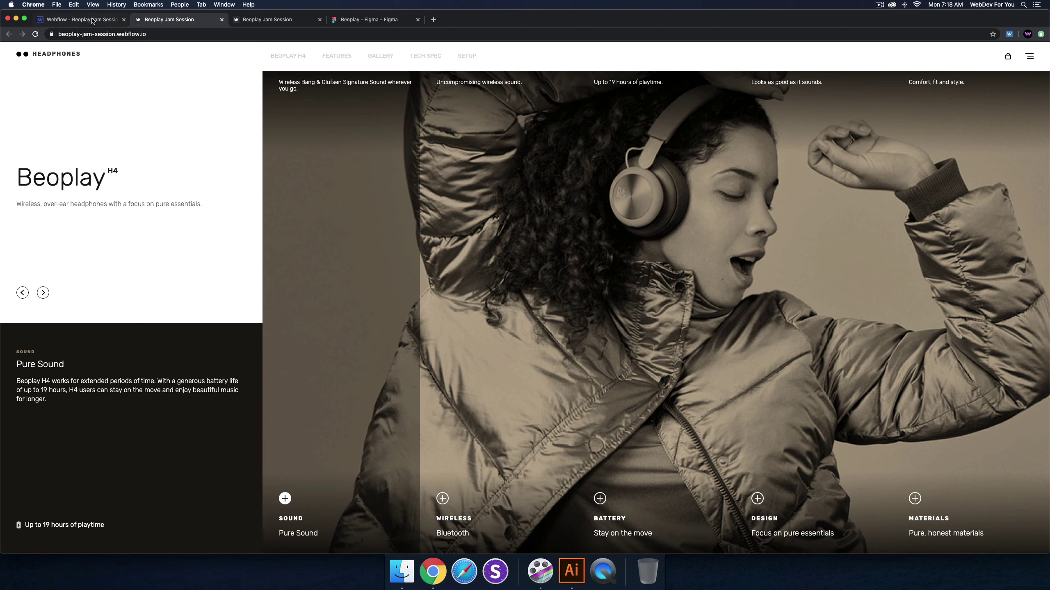
# Back in the Designer, close the publish panel and switch the canvas to mobile landscape, then portrait
pyautogui.click(85, 21)
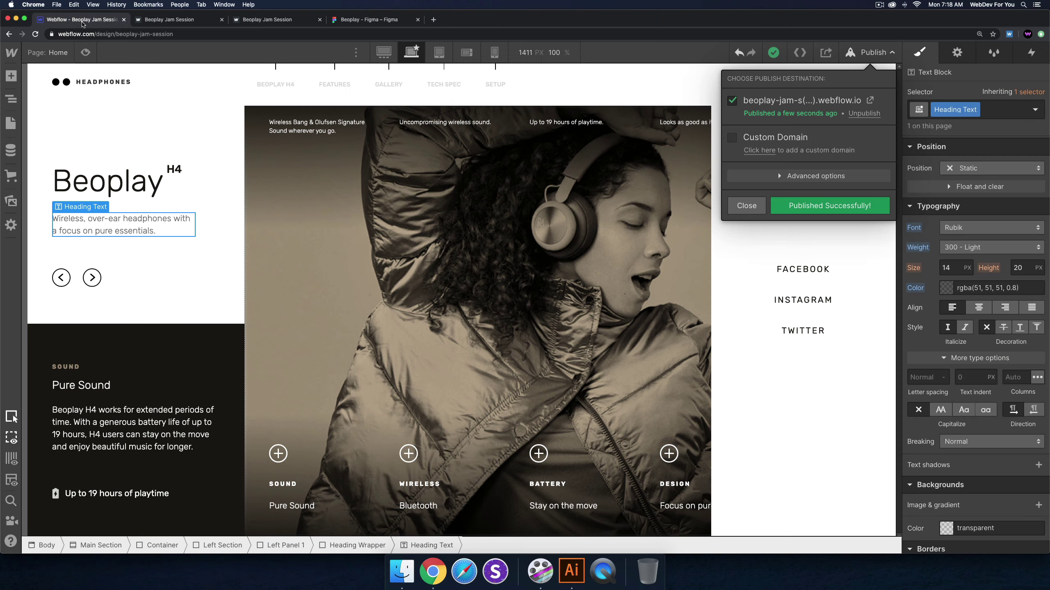
pyautogui.click(438, 52)
pyautogui.scroll(-10, 428, 195)
pyautogui.scroll(-15, 428, 194)
pyautogui.click(466, 52)
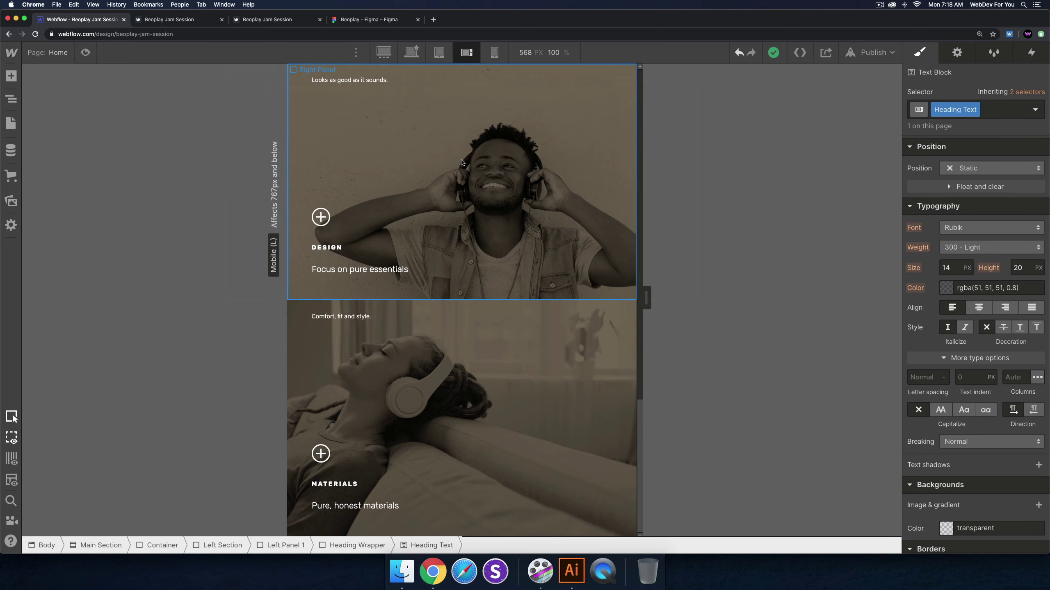
pyautogui.scroll(20, 457, 160)
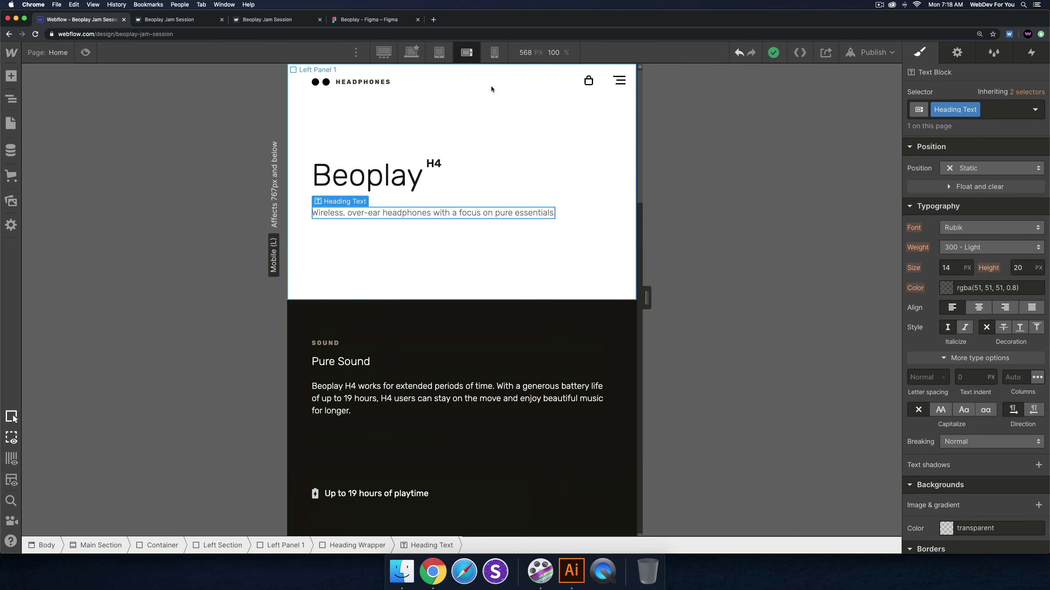
pyautogui.click(495, 52)
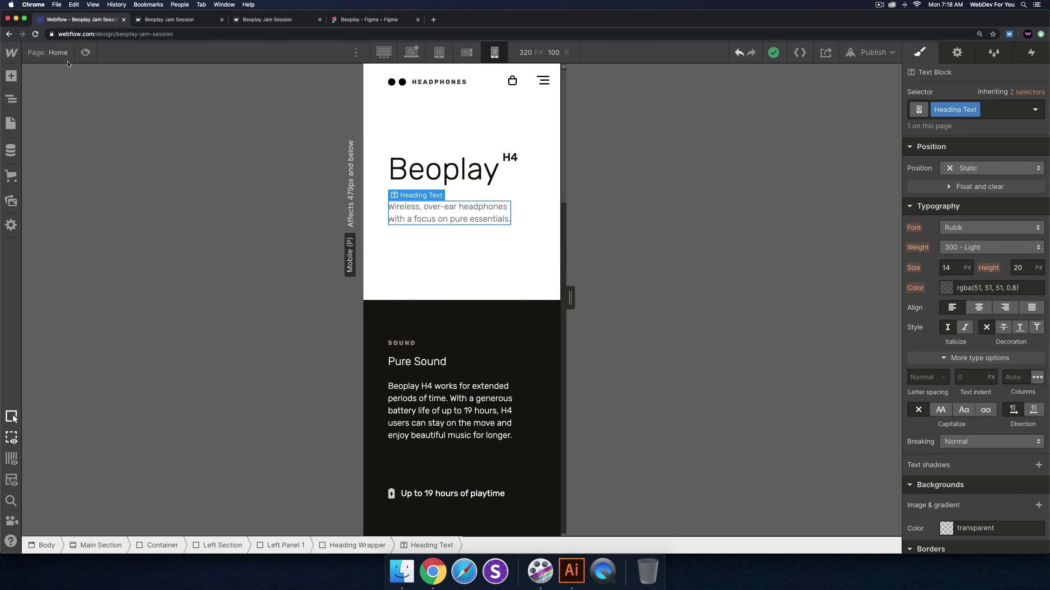
# Preview the mobile portrait page and open and close the nav menu and cart panel
pyautogui.press('super+shift+p')
pyautogui.click(607, 81)
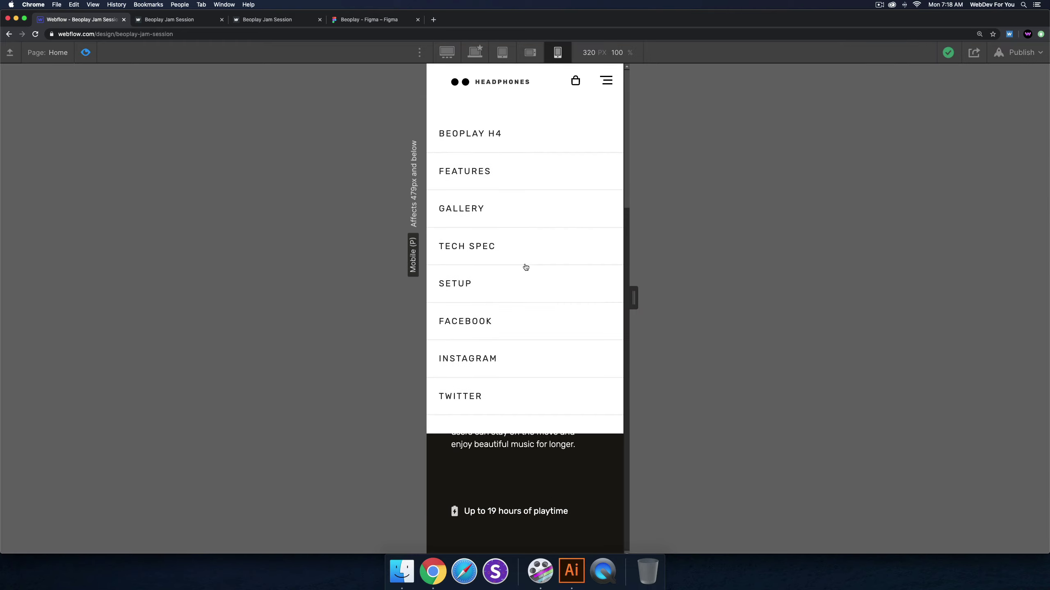
pyautogui.click(590, 88)
pyautogui.click(572, 82)
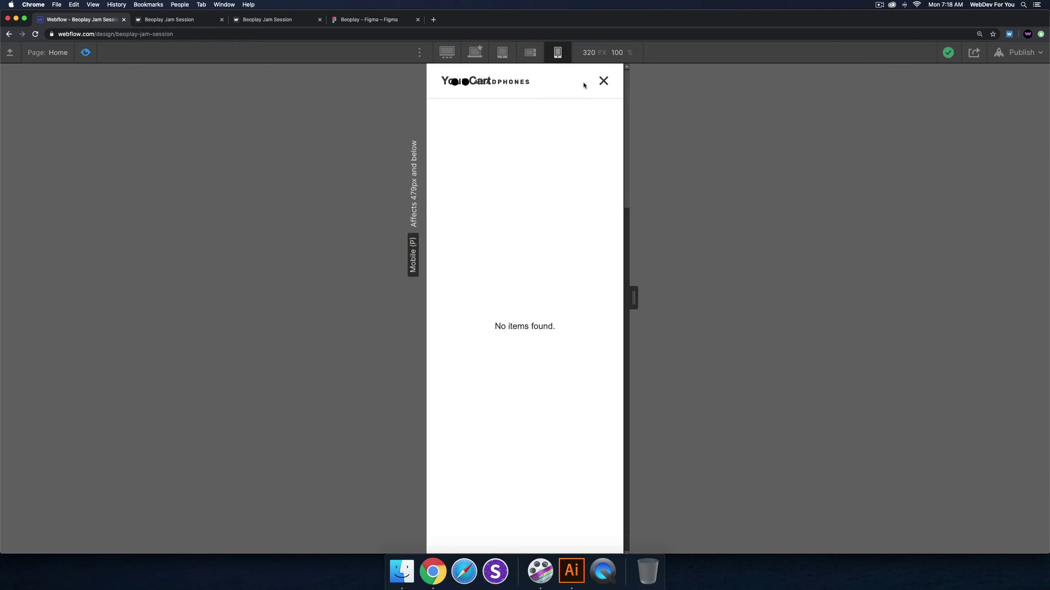
pyautogui.click(597, 85)
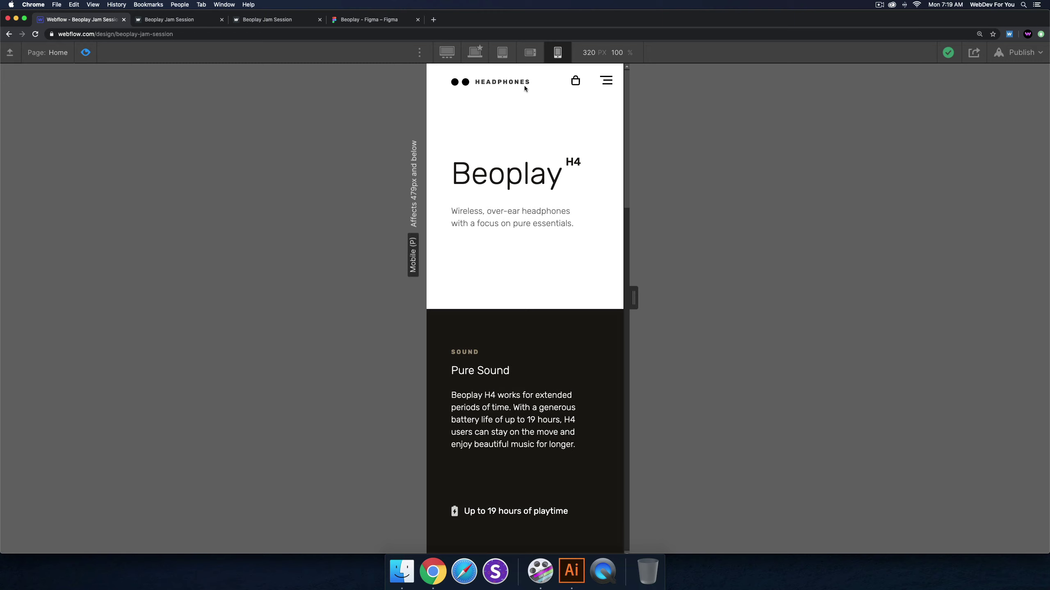
# Exit preview and set the parent Cart element's z-index to 199
pyautogui.click(574, 83)
pyautogui.click(598, 83)
pyautogui.press('super+shift+p')
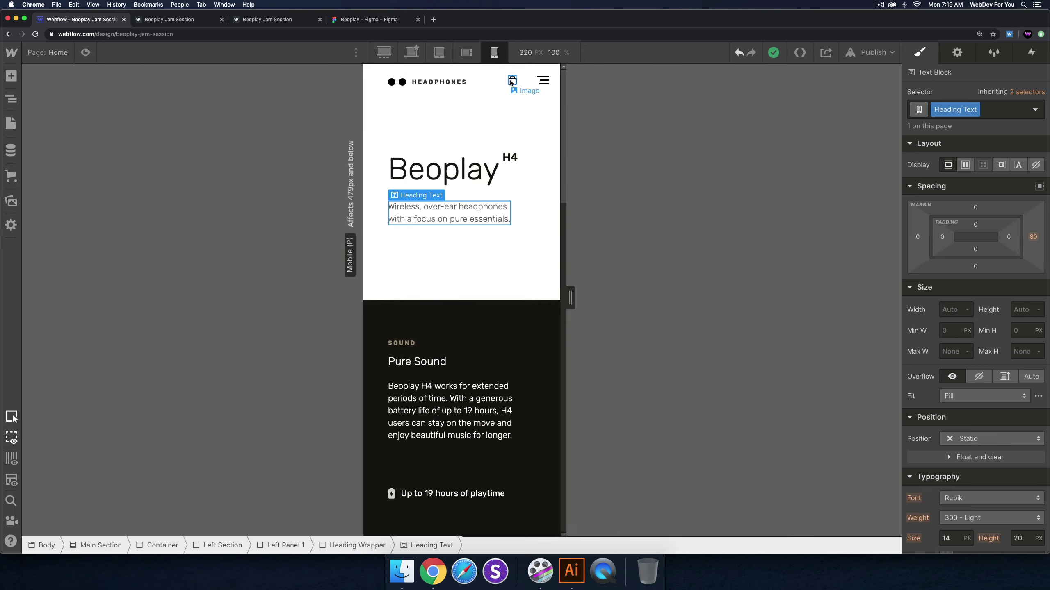
pyautogui.click(515, 82)
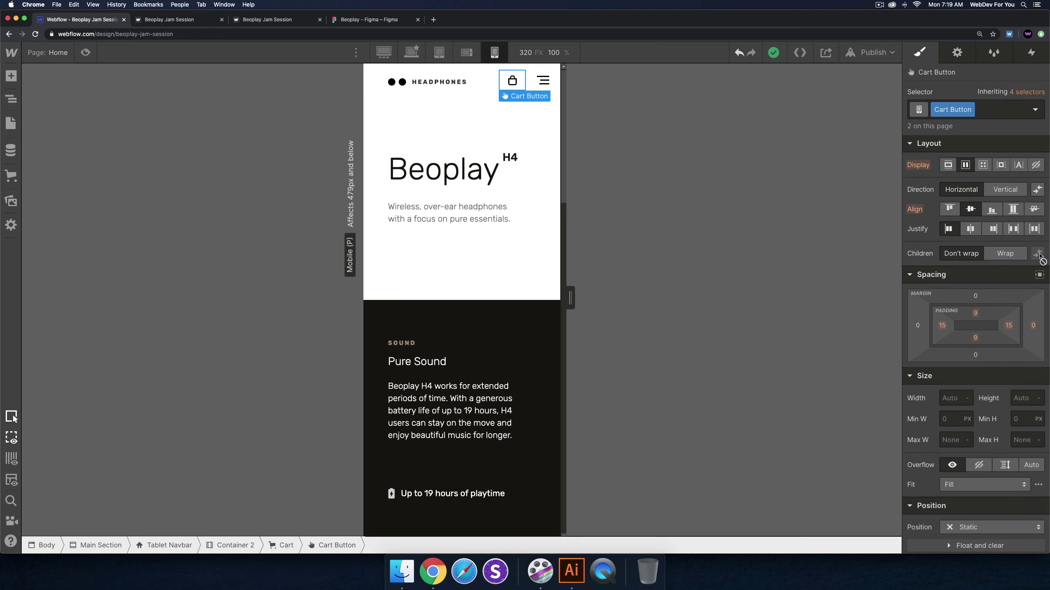
pyautogui.scroll(-10, 1001, 321)
pyautogui.scroll(3, 1001, 322)
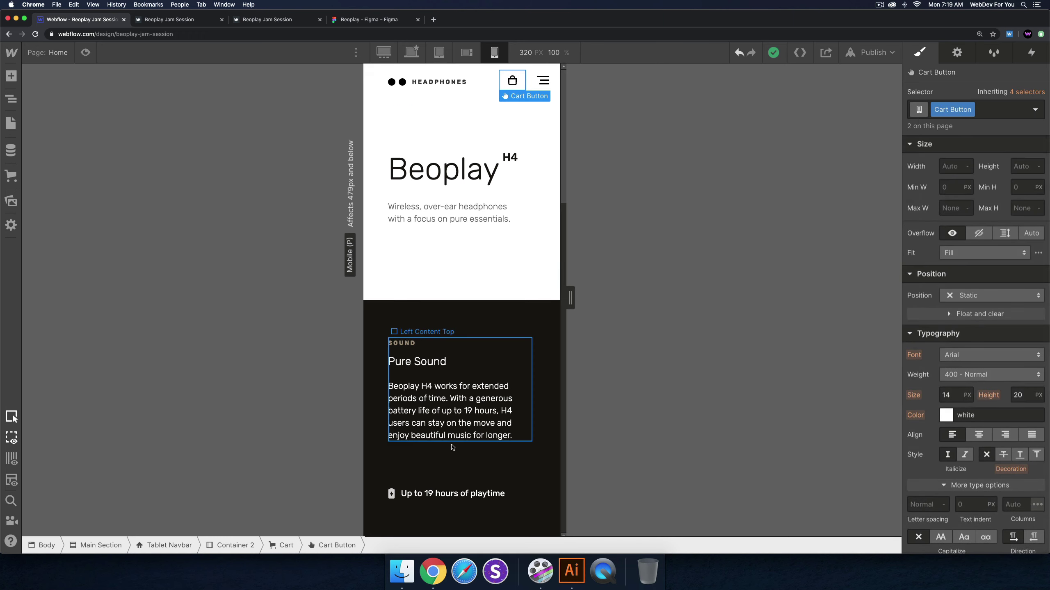
pyautogui.click(292, 545)
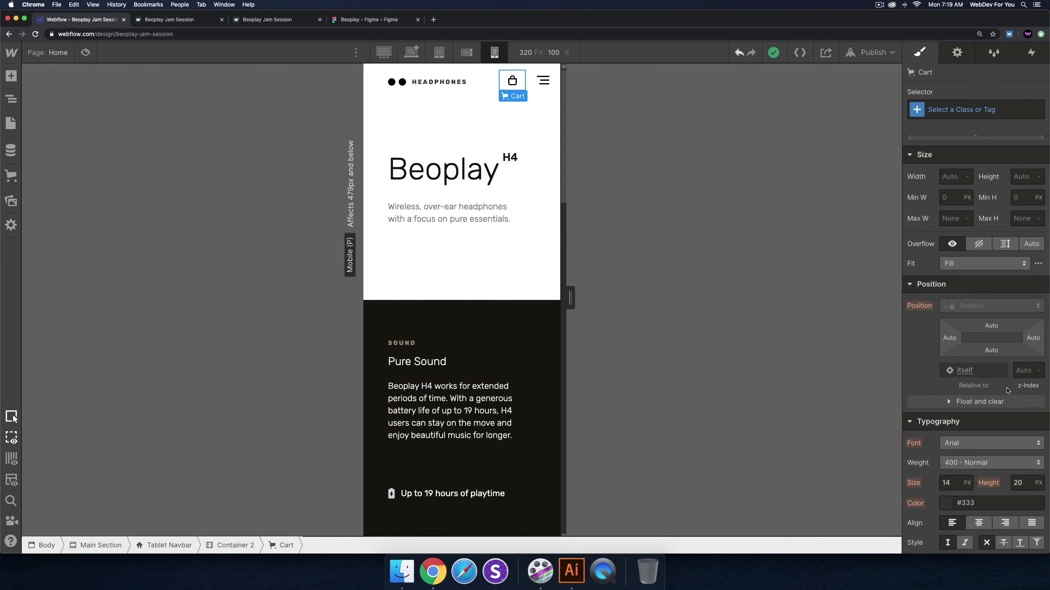
pyautogui.click(1022, 371)
pyautogui.write('199')
pyautogui.press('Return')
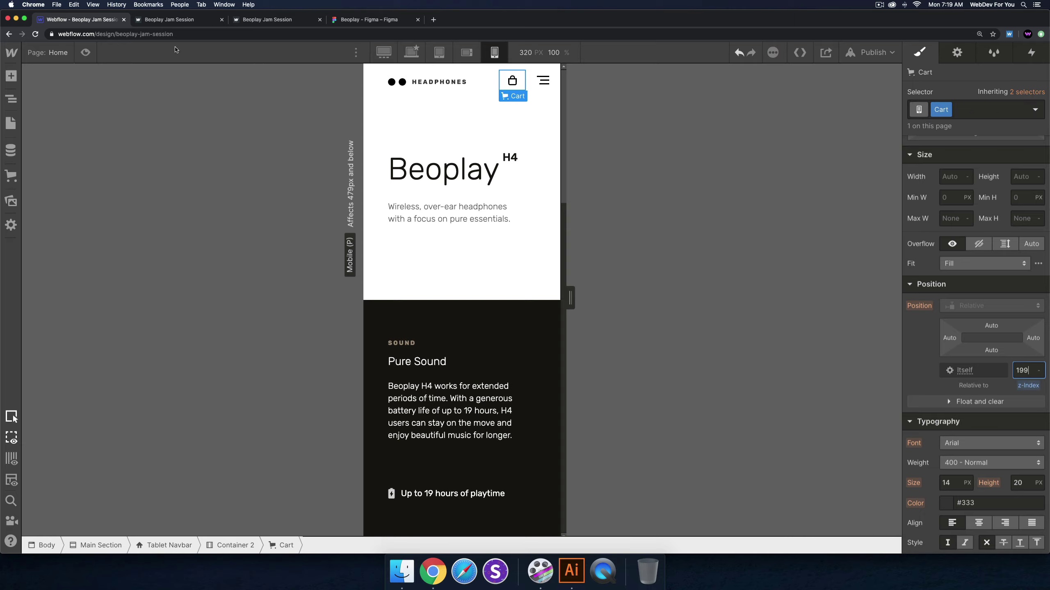
# Recheck the cart overlay in preview, then select the HEADPHONES logo wrapper
pyautogui.press('super+shift+p')
pyautogui.click(575, 81)
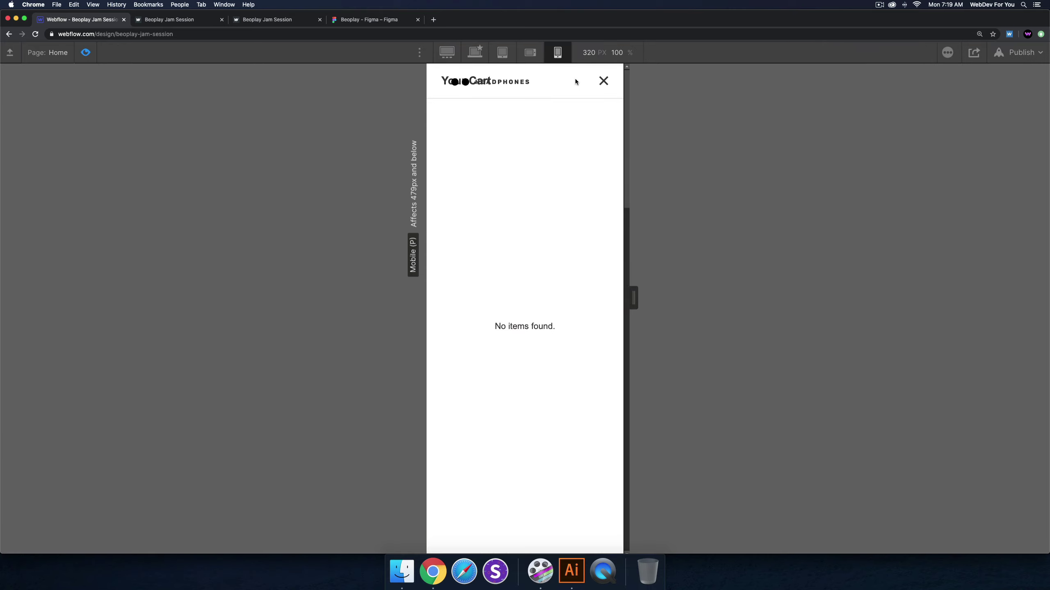
pyautogui.click(602, 92)
pyautogui.click(86, 53)
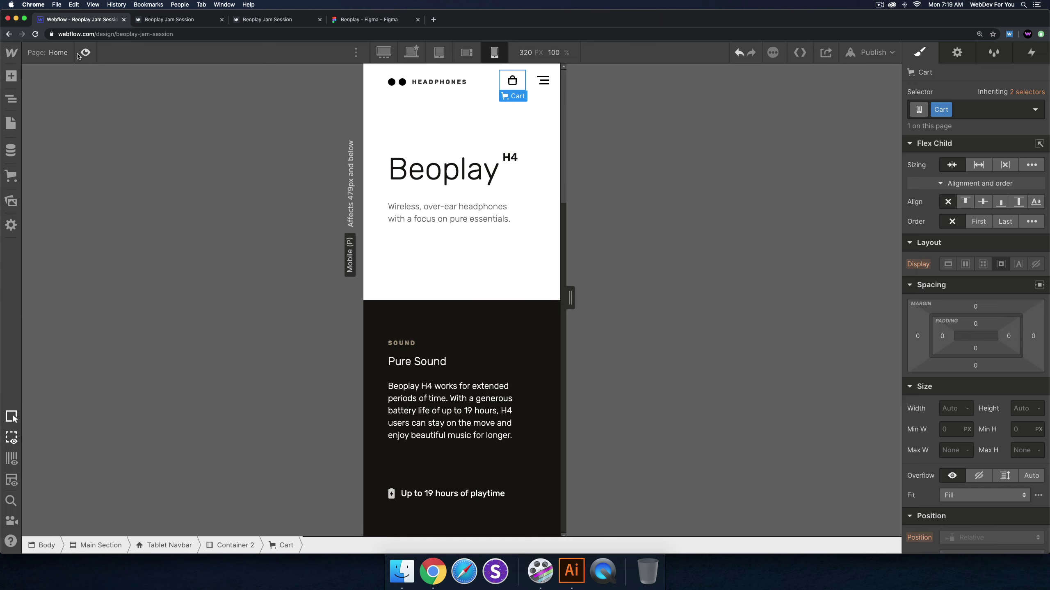
pyautogui.click(410, 85)
pyautogui.scroll(-5, 961, 343)
pyautogui.scroll(-4, 960, 343)
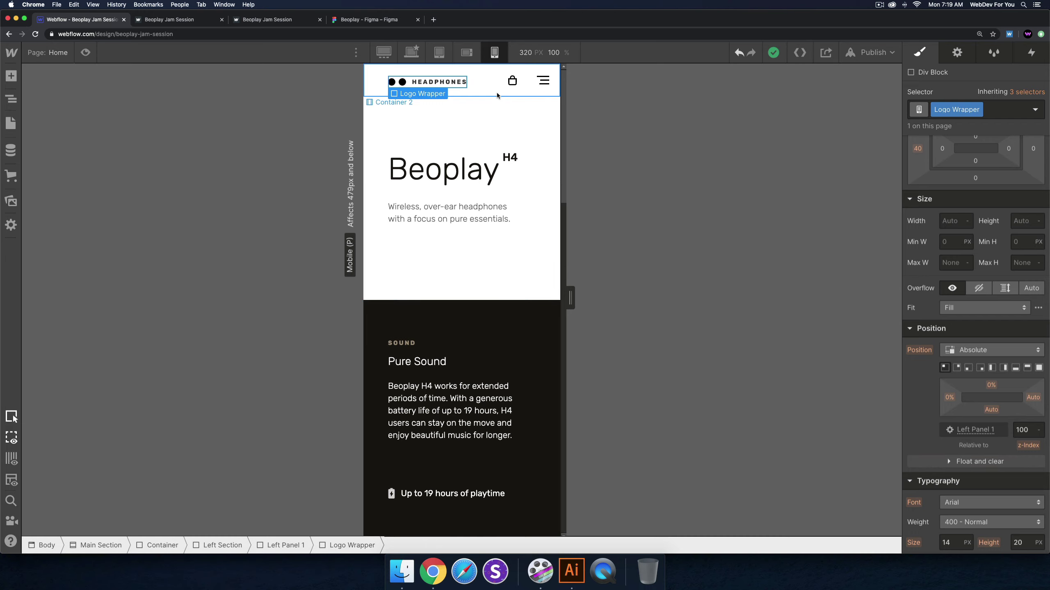
# Set the Cart element's z-index to 2 and test the cart panel in preview
pyautogui.click(499, 92)
pyautogui.click(524, 87)
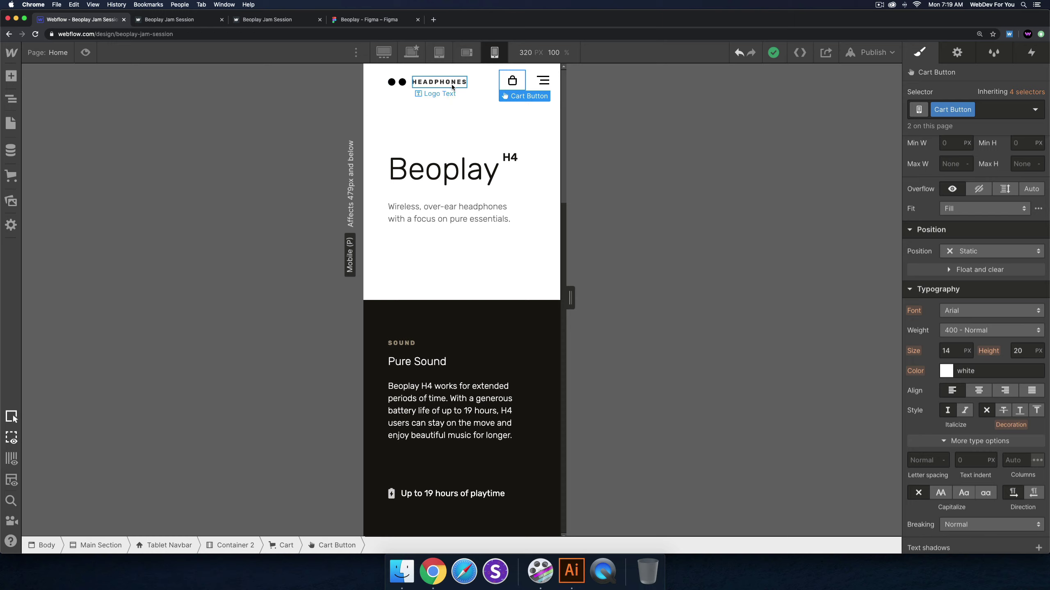
pyautogui.click(466, 91)
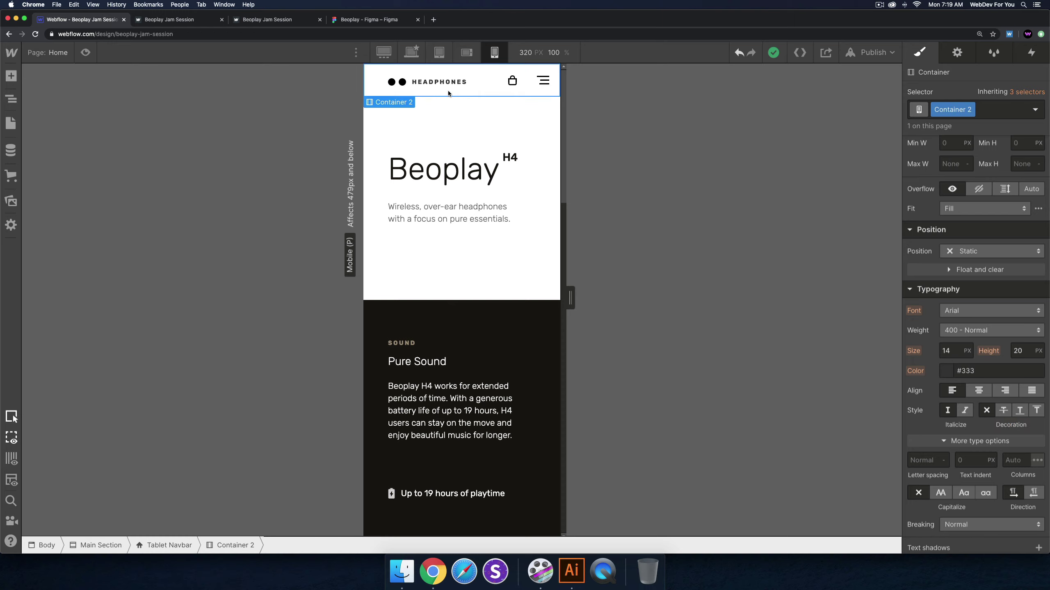
pyautogui.click(519, 81)
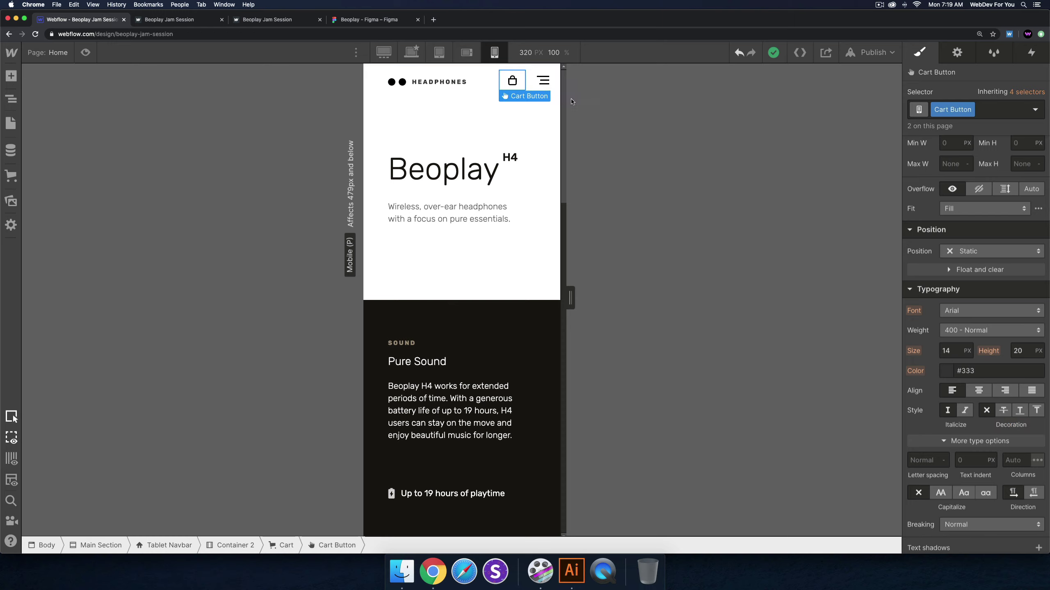
pyautogui.scroll(-3, 992, 380)
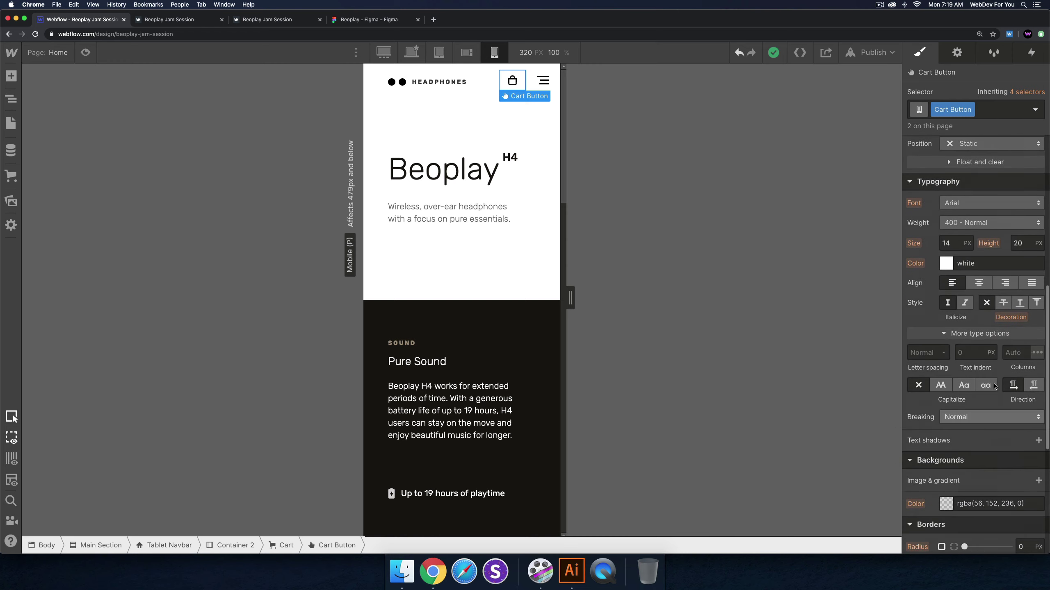
pyautogui.click(281, 545)
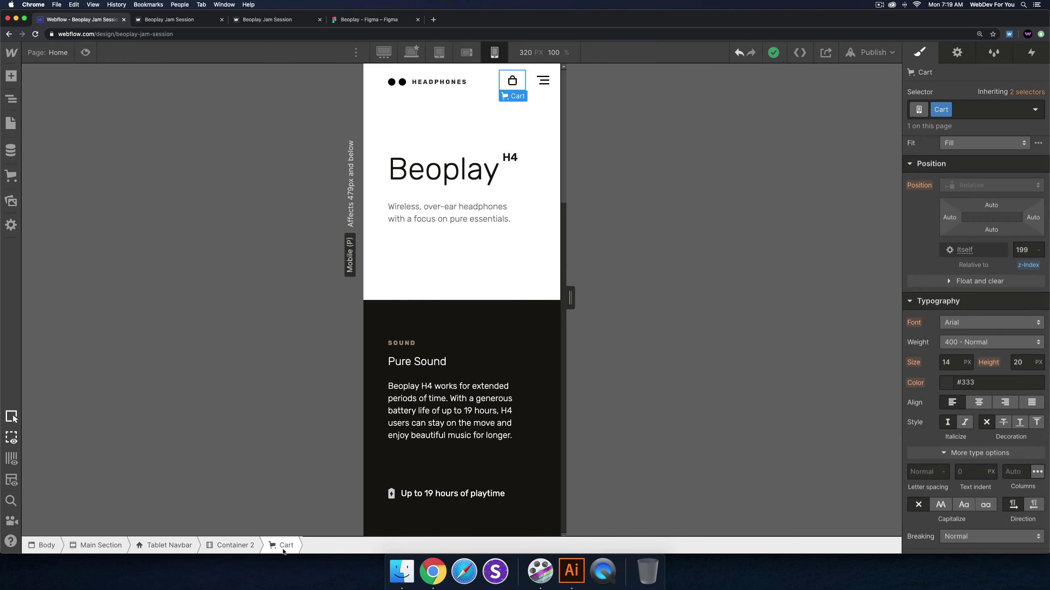
pyautogui.click(1029, 250)
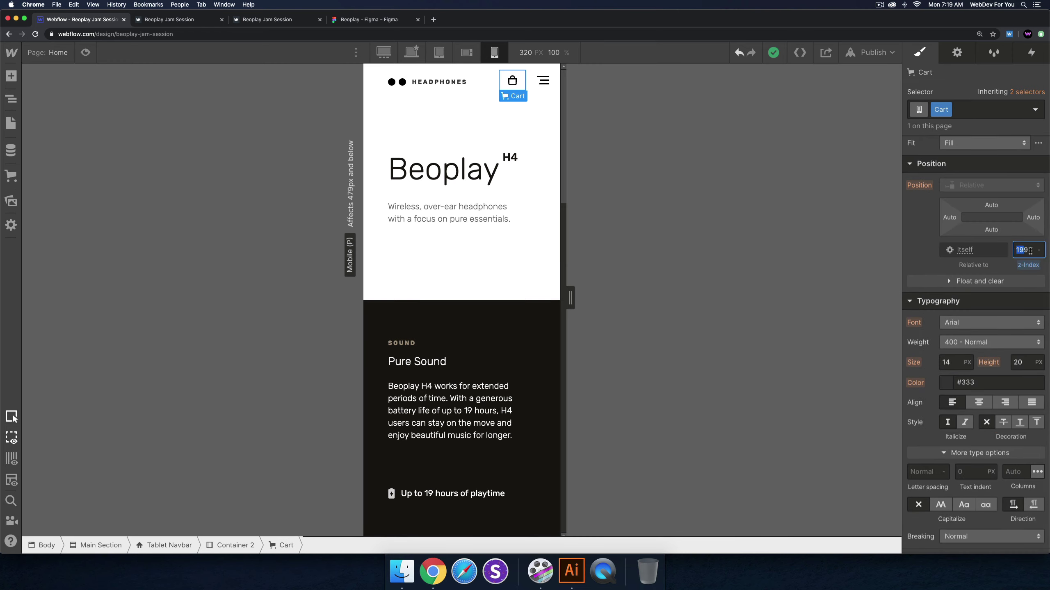
pyautogui.write('2')
pyautogui.press('super+shift+p')
pyautogui.click(580, 83)
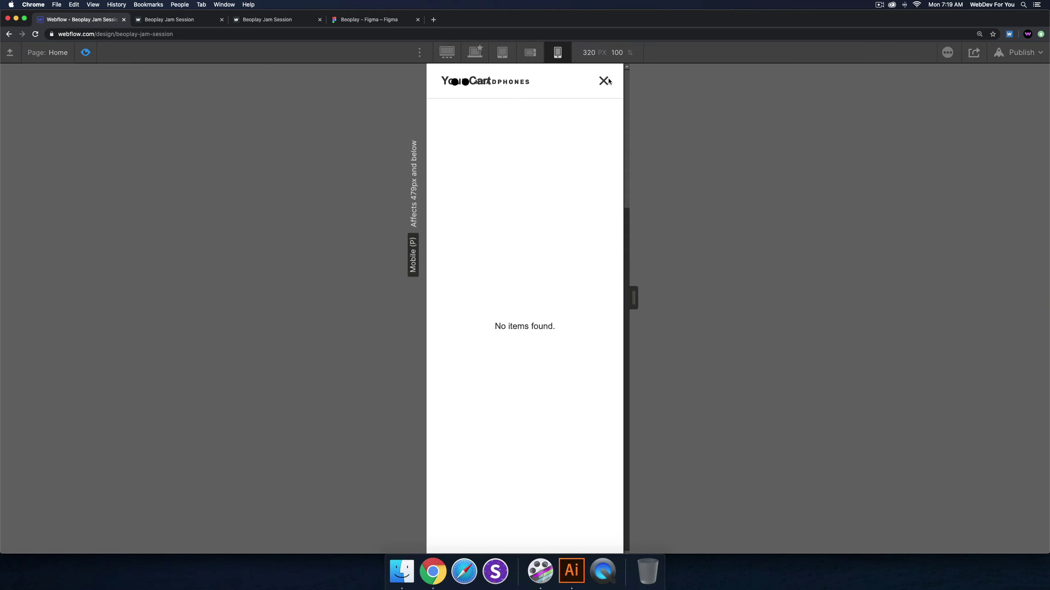
pyautogui.press('Escape')
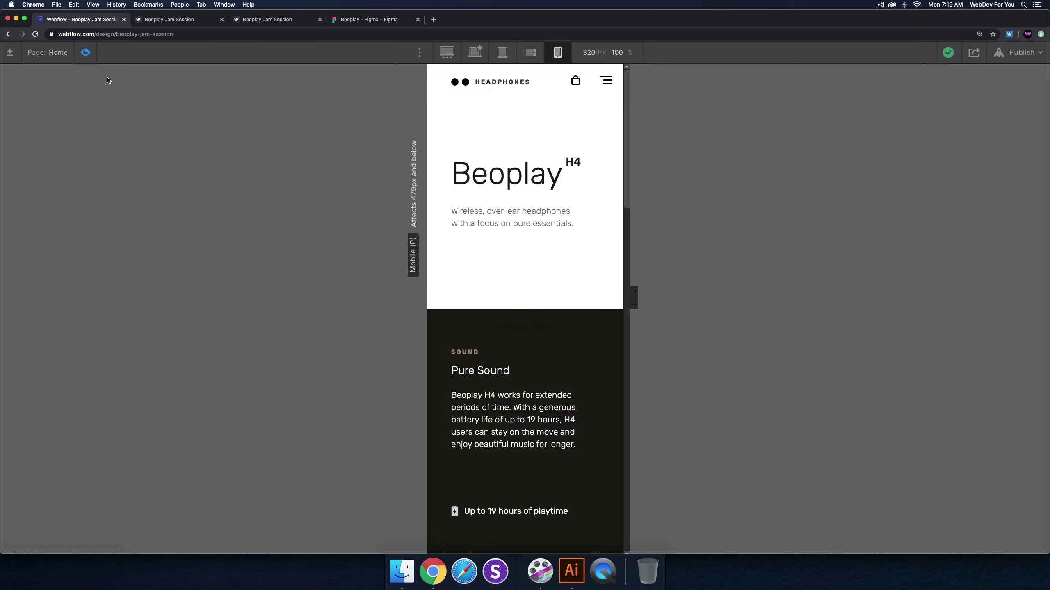
pyautogui.press('super+shift+p')
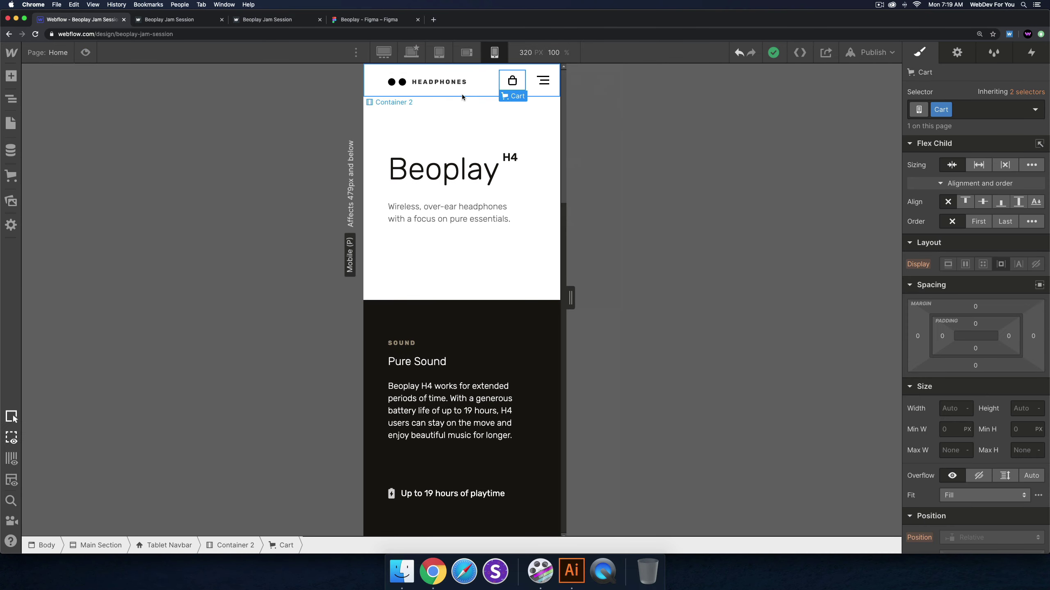
# Set the HEADPHONES logo wrapper's z-index to 2 and recheck the header overlap in preview
pyautogui.click(464, 94)
pyautogui.scroll(-15, 979, 354)
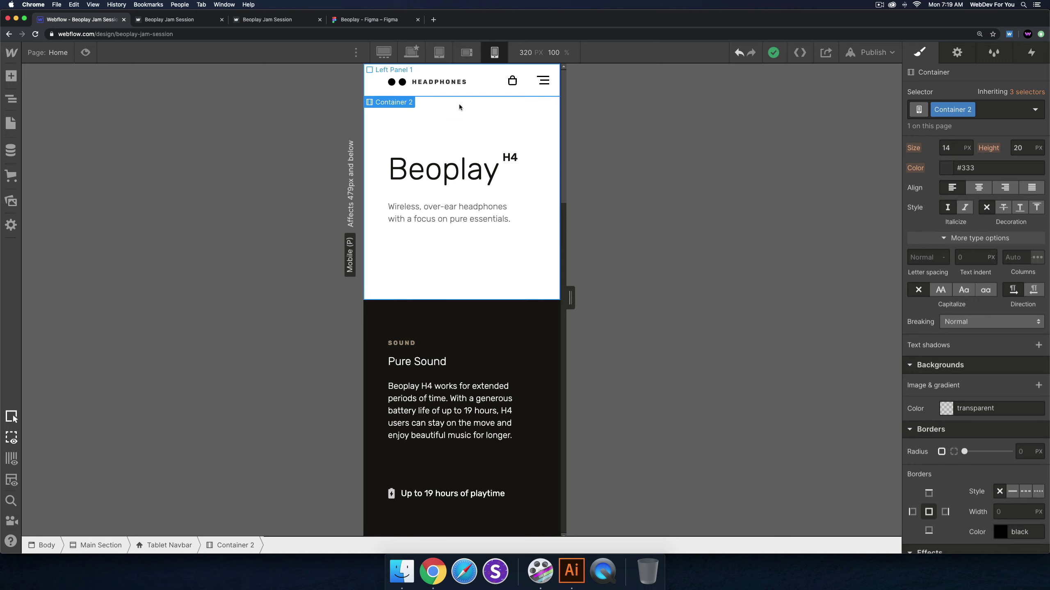
pyautogui.click(410, 84)
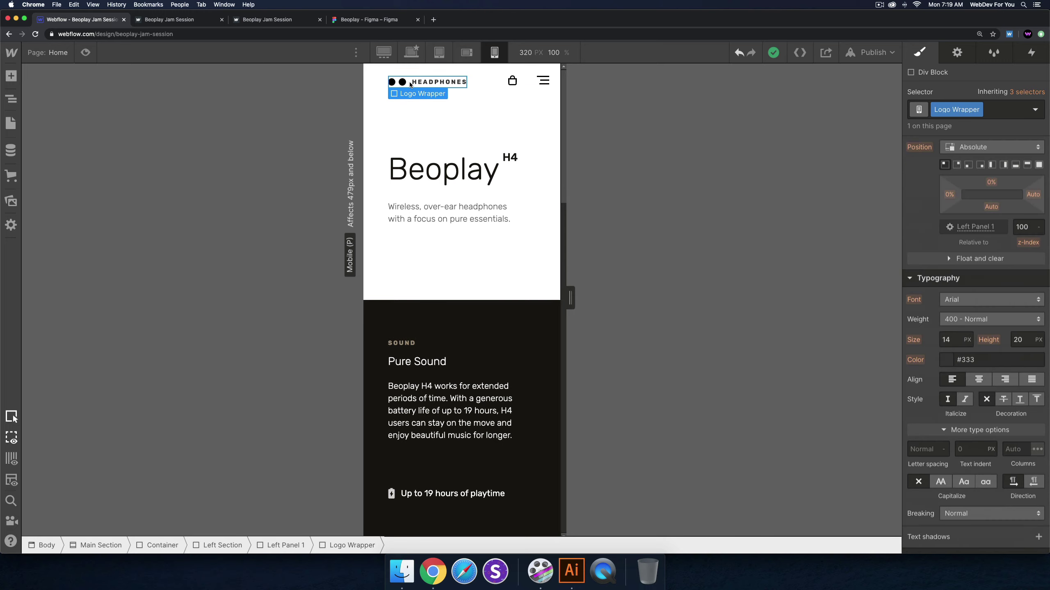
pyautogui.scroll(1, 1010, 276)
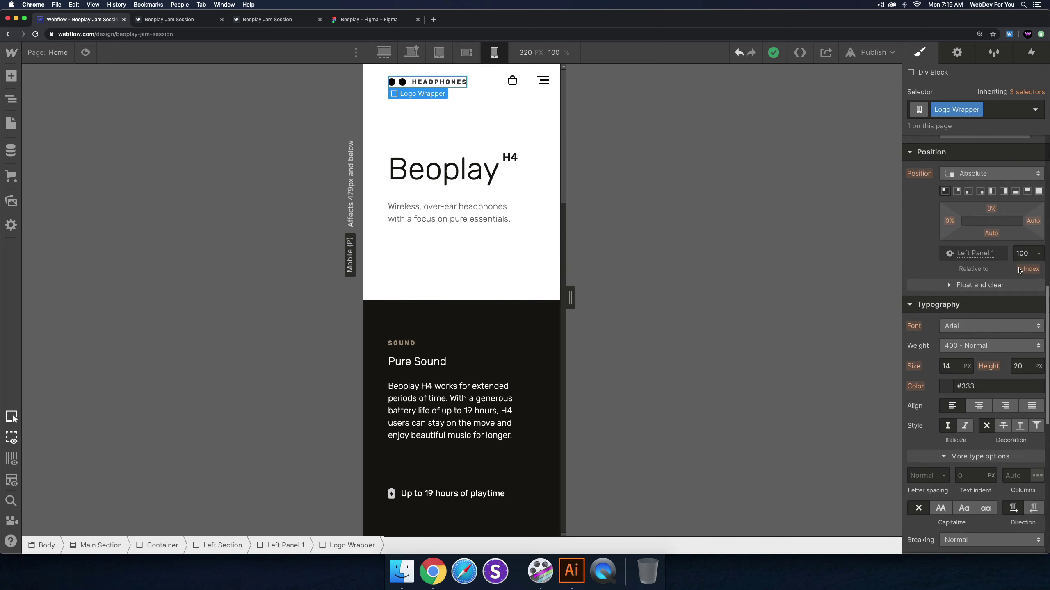
pyautogui.click(1029, 253)
pyautogui.write('2')
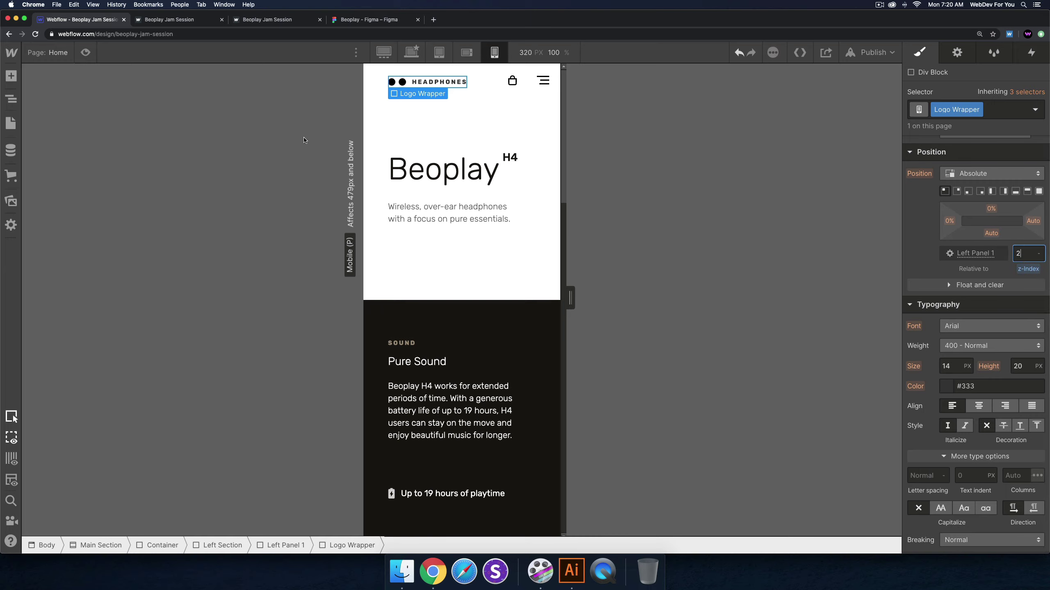
pyautogui.click(85, 52)
pyautogui.click(575, 81)
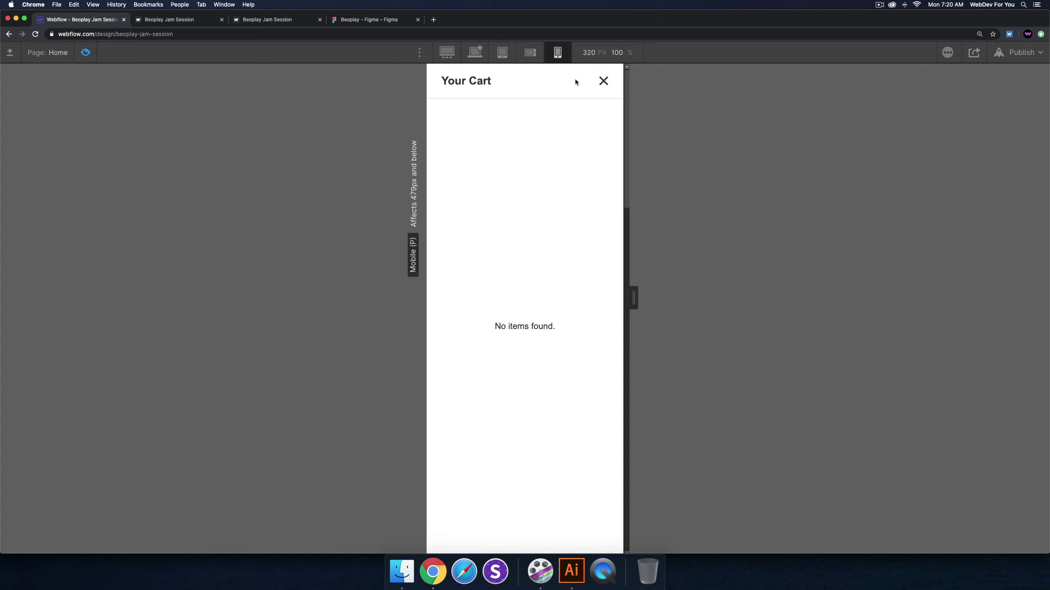
pyautogui.click(600, 82)
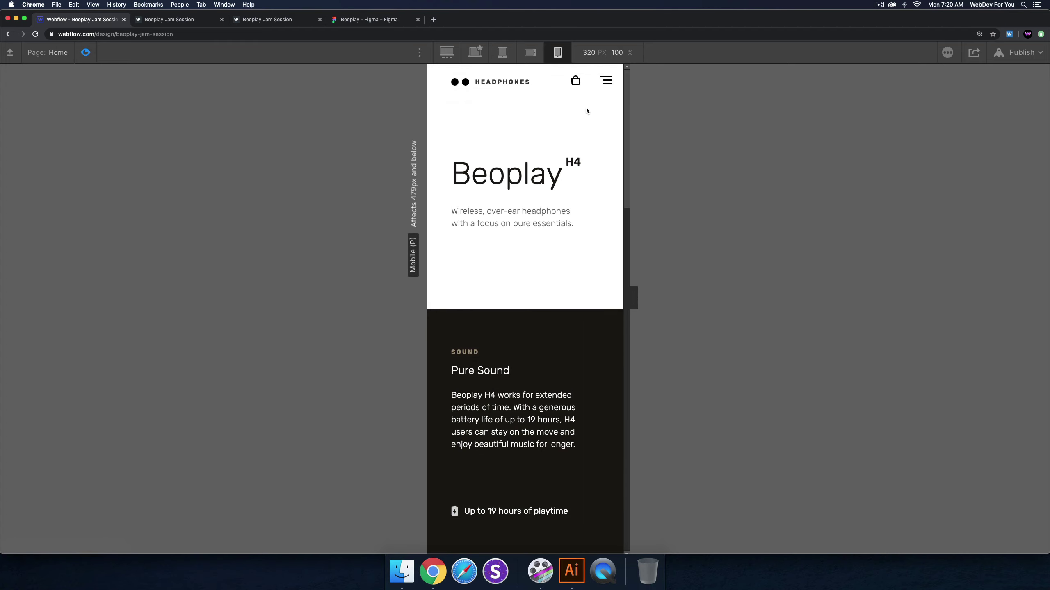
pyautogui.press('super+shift+p')
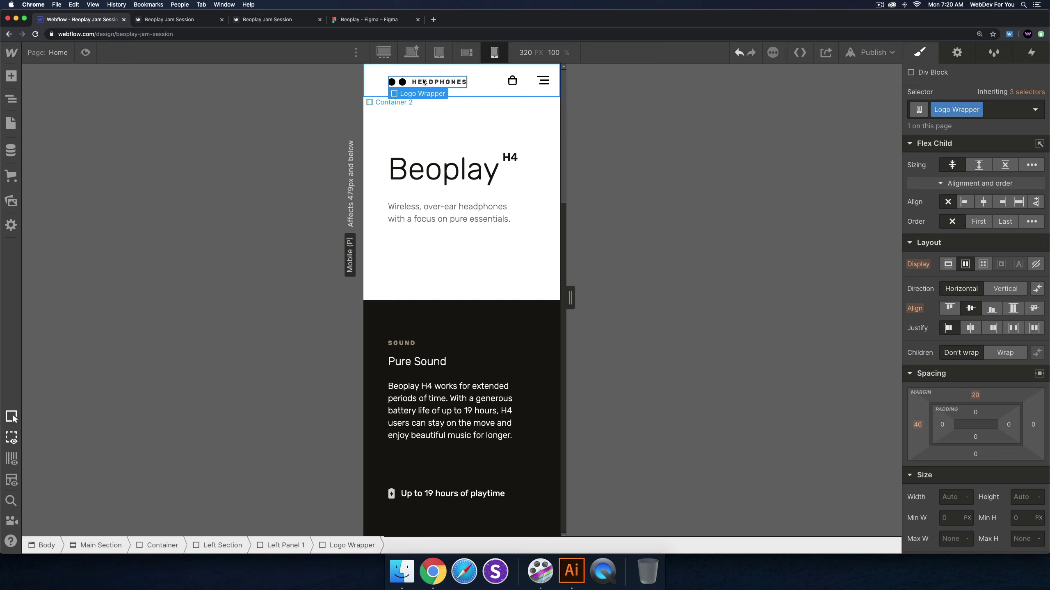
# Preview the mobile landscape menu opening and closing, then return to the base desktop breakpoint
pyautogui.click(474, 53)
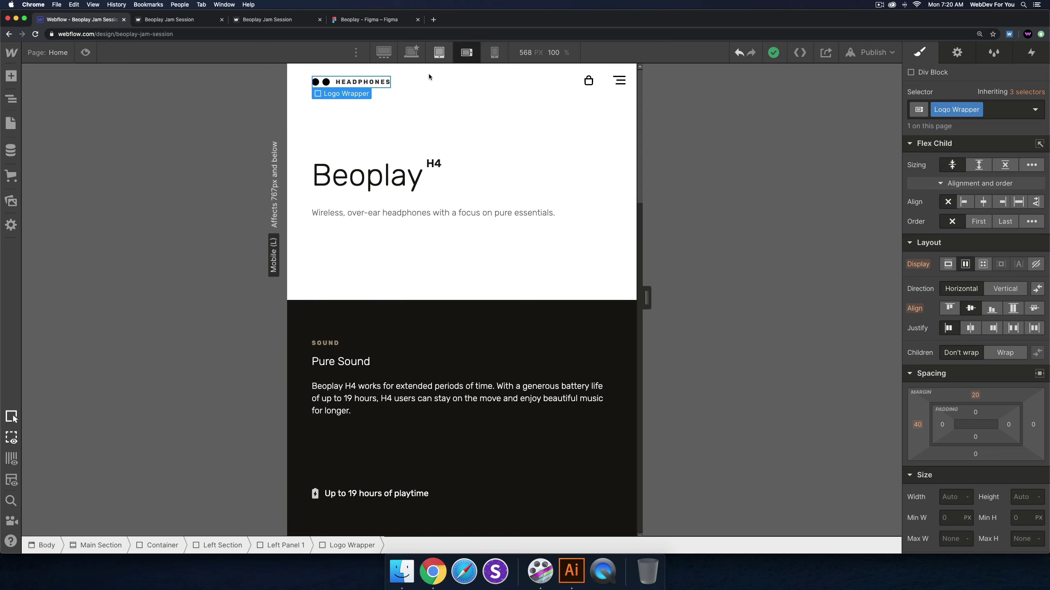
pyautogui.click(86, 52)
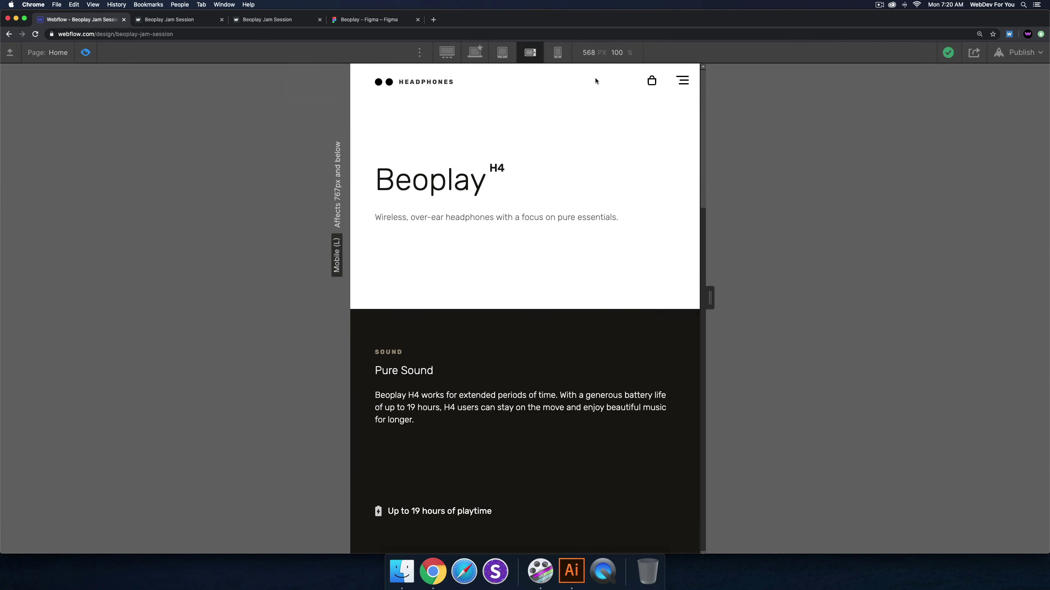
pyautogui.click(682, 81)
pyautogui.click(683, 82)
pyautogui.click(474, 53)
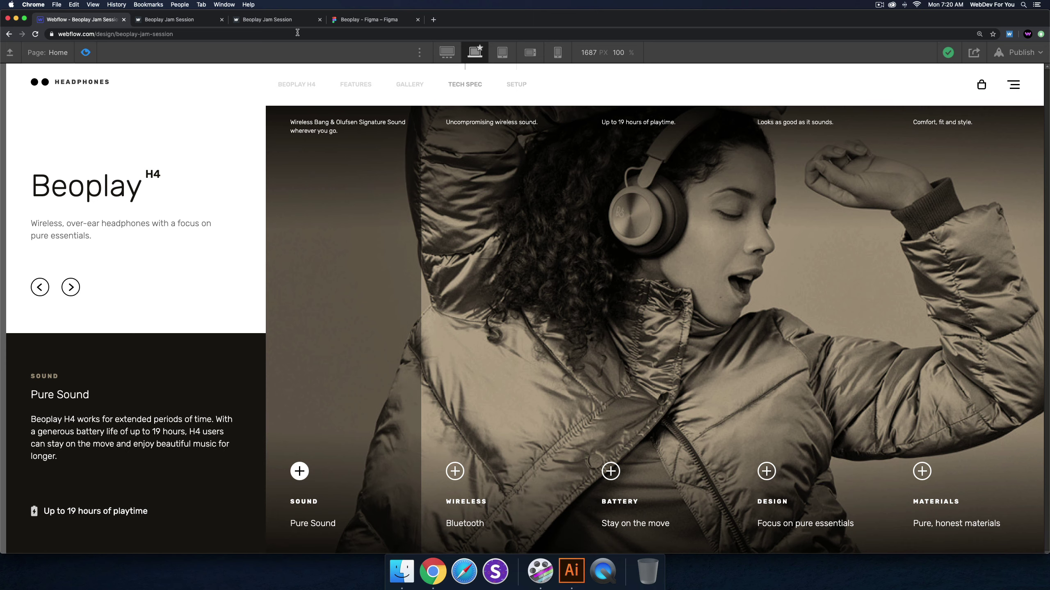
# Open the Dribbble bookmark in a new tab, browse it, then return to the Beoplay Jam Session tab
pyautogui.click(277, 19)
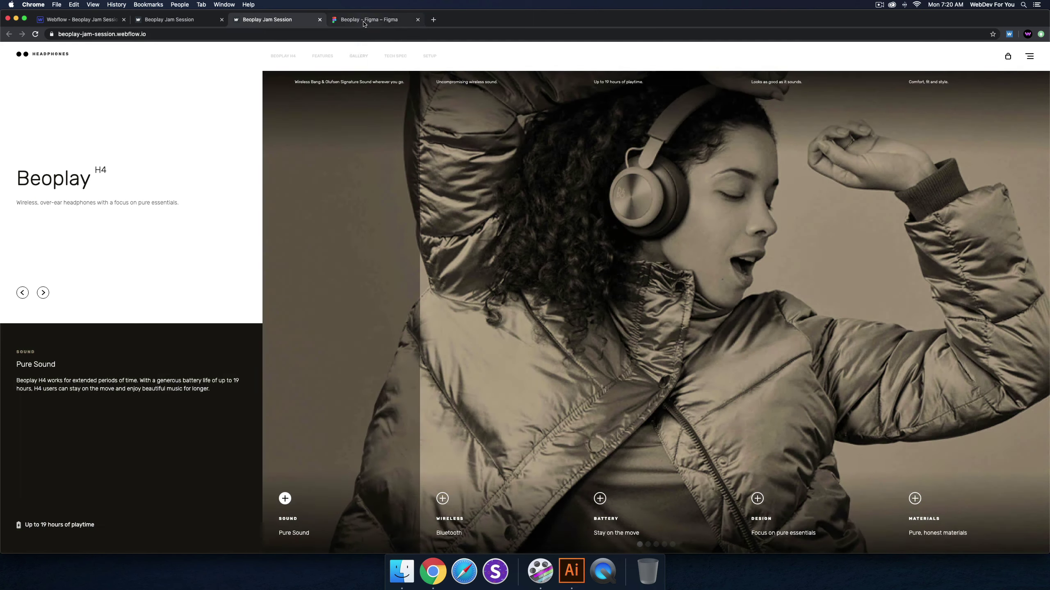
pyautogui.hotkey('ctrl', 'Tab')
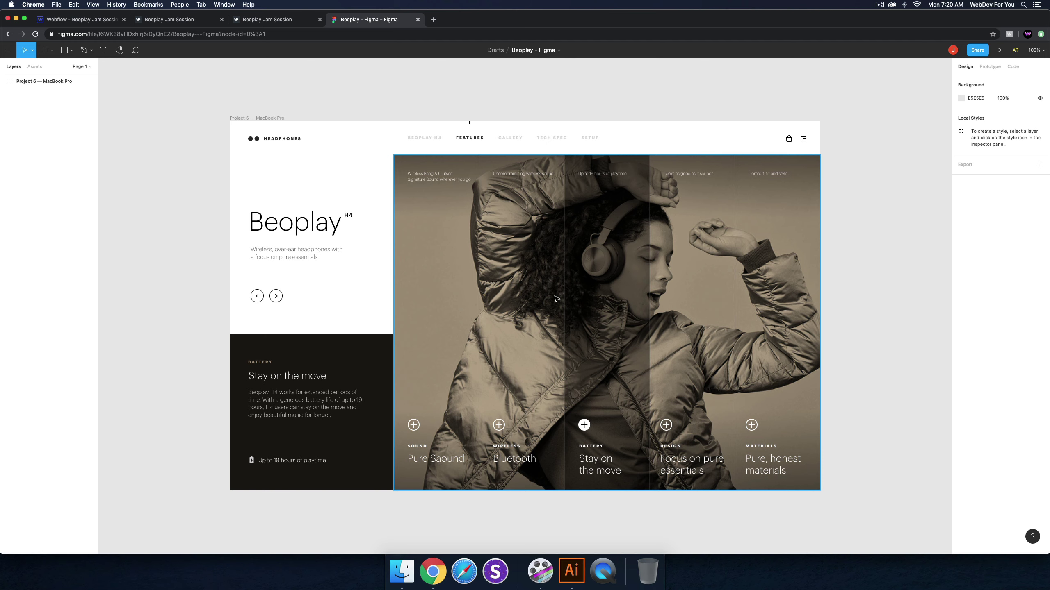
pyautogui.click(433, 19)
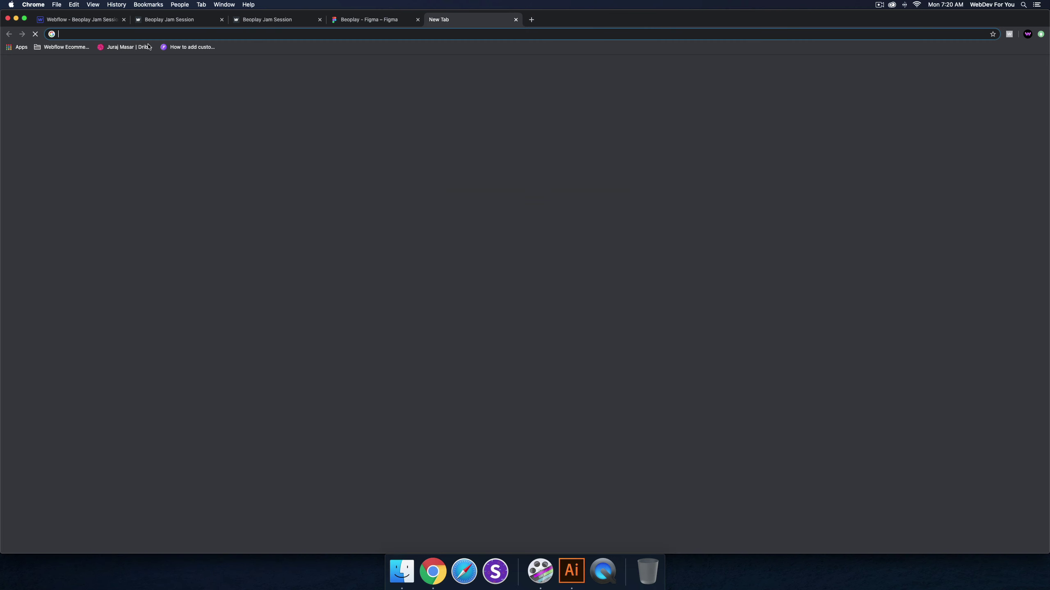
pyautogui.click(119, 48)
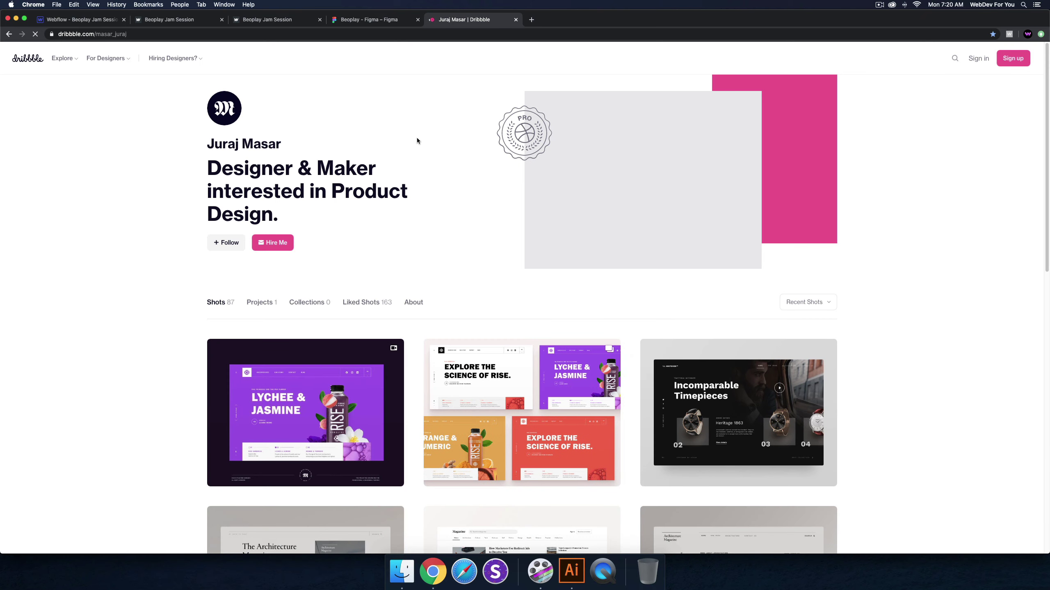
pyautogui.scroll(-4, 317, 120)
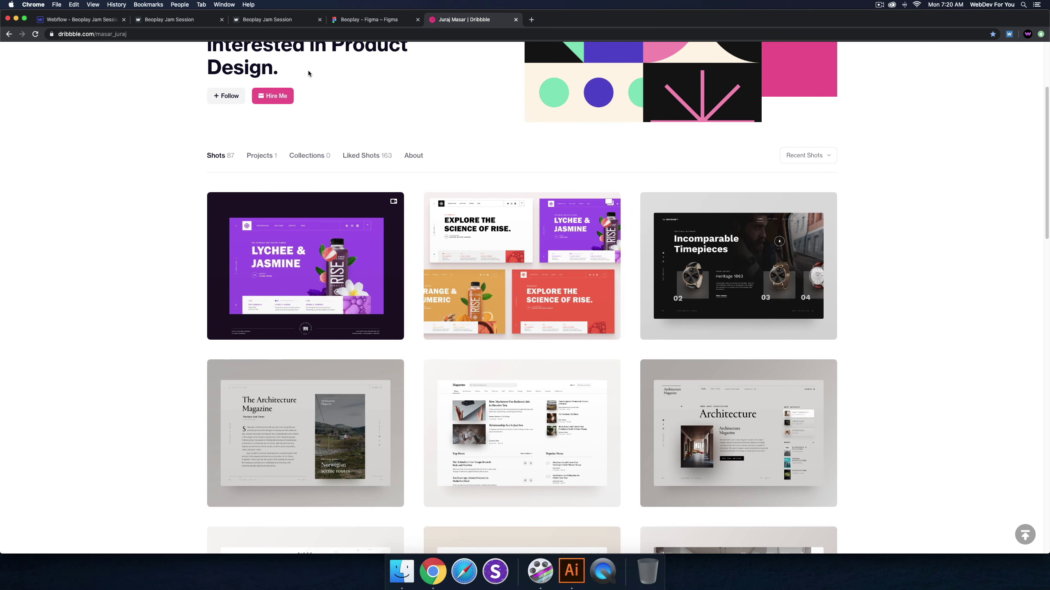
pyautogui.scroll(-10, 307, 72)
pyautogui.scroll(14, 307, 75)
pyautogui.click(250, 24)
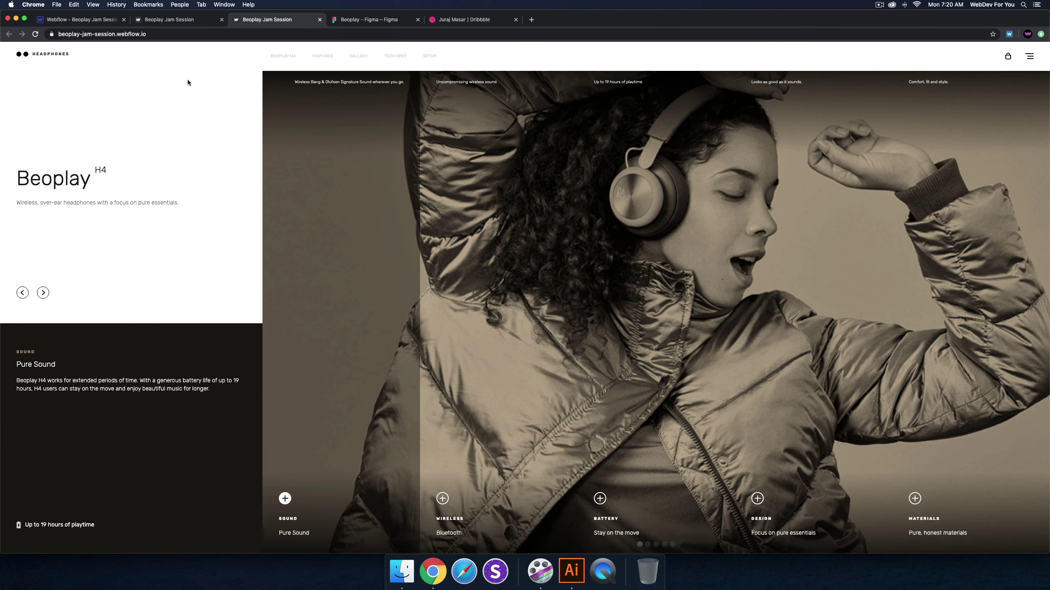
# Step through the widest, base, tablet, mobile landscape and portrait breakpoints, then exit preview at desktop
pyautogui.click(87, 23)
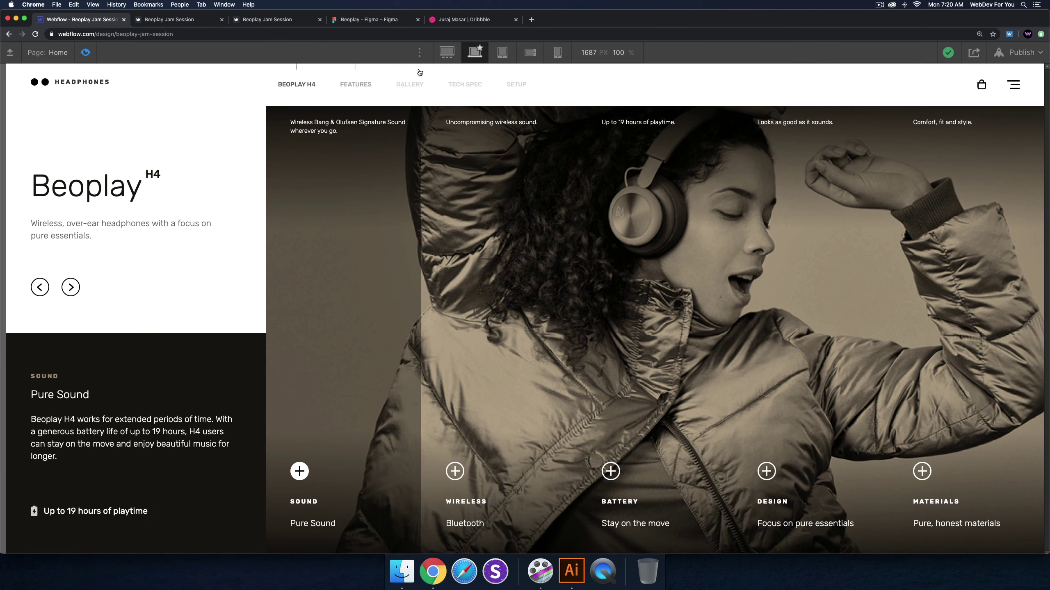
pyautogui.click(450, 53)
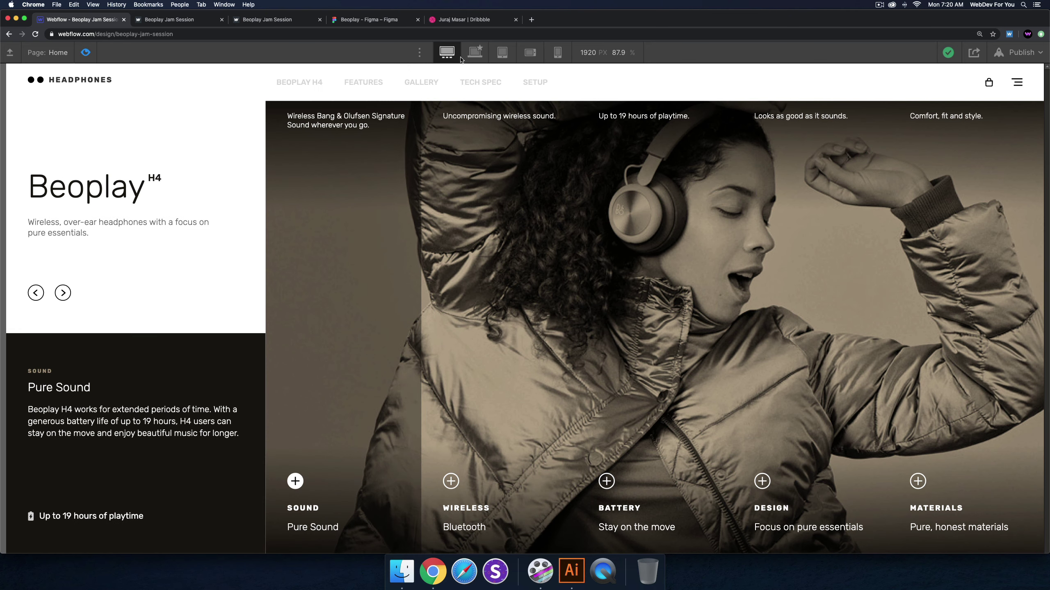
pyautogui.click(475, 52)
pyautogui.click(502, 53)
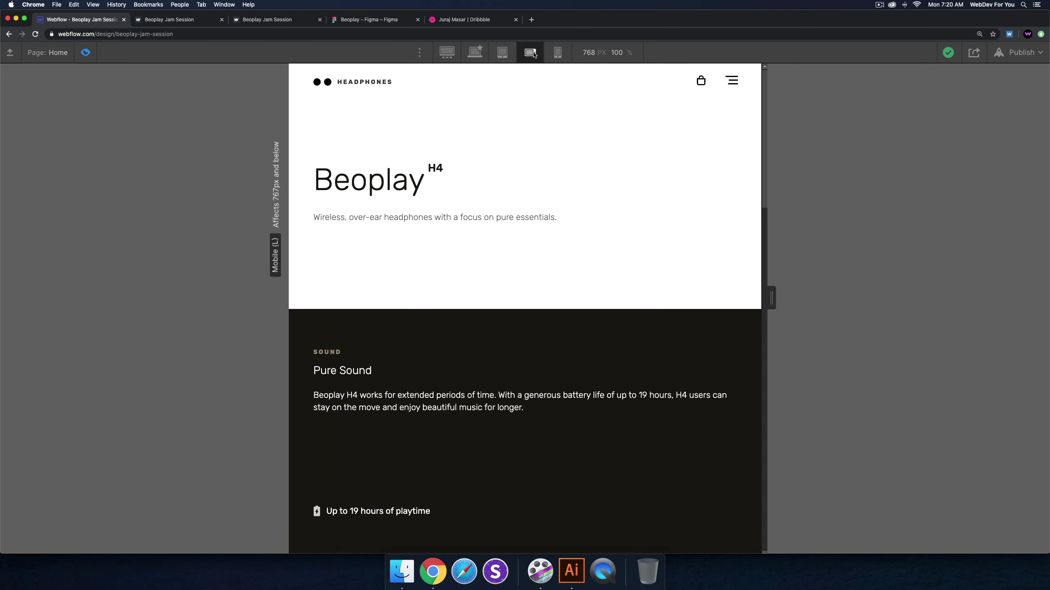
pyautogui.click(530, 52)
pyautogui.click(558, 52)
pyautogui.click(475, 52)
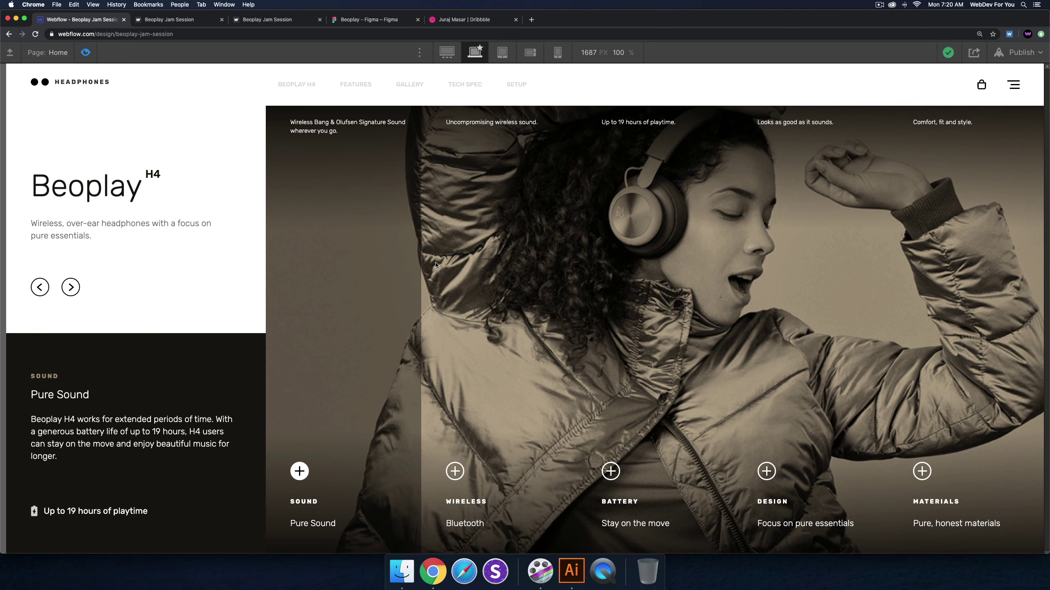
pyautogui.click(87, 54)
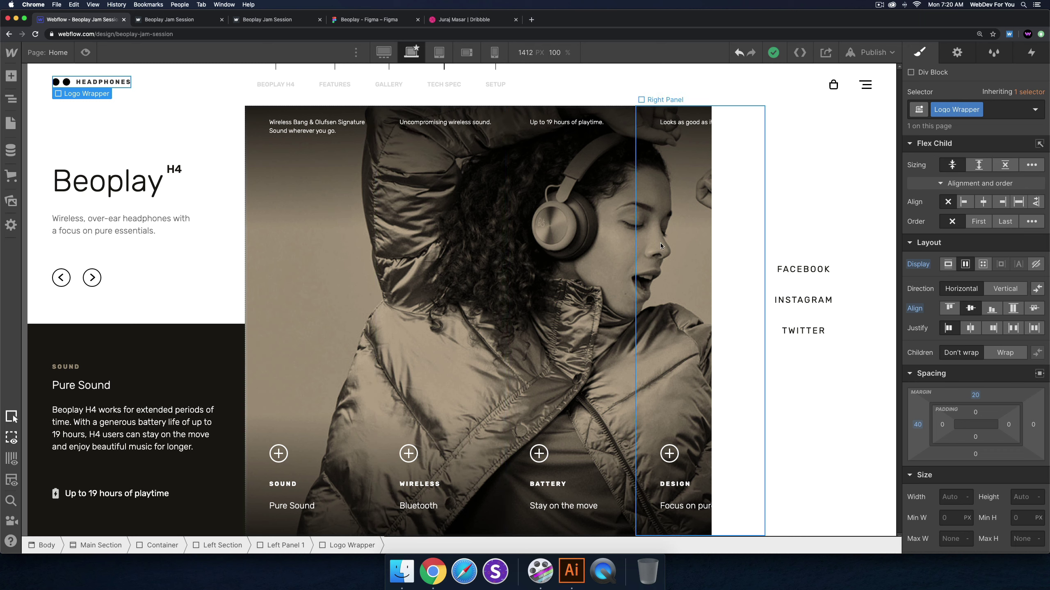
# Create a Blog Posts collection from its CMS template, cancel the new post, and close the CMS panel
pyautogui.click(11, 150)
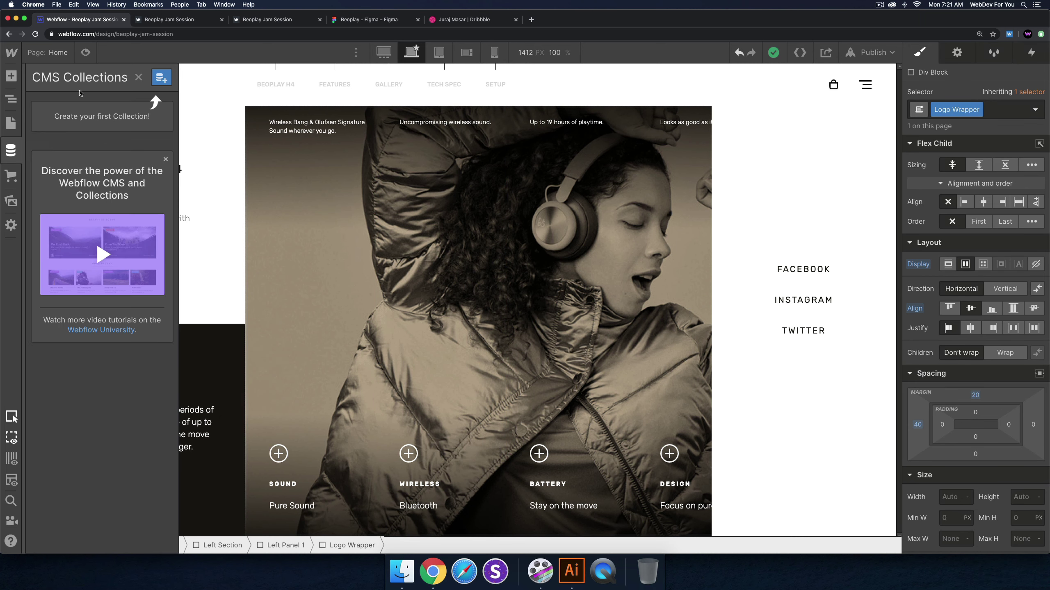
pyautogui.click(161, 78)
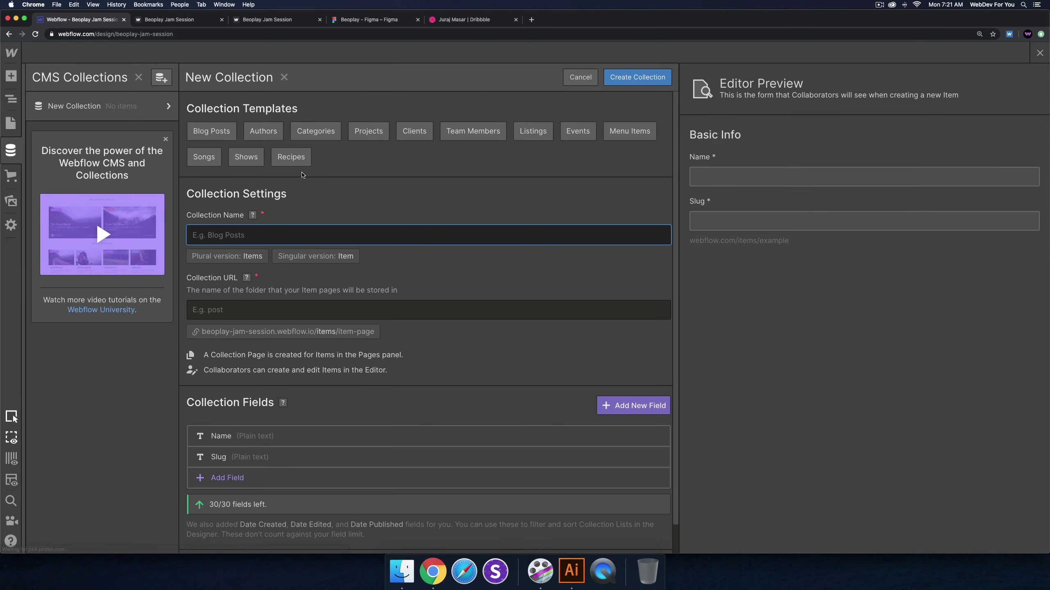
pyautogui.click(211, 132)
pyautogui.click(638, 77)
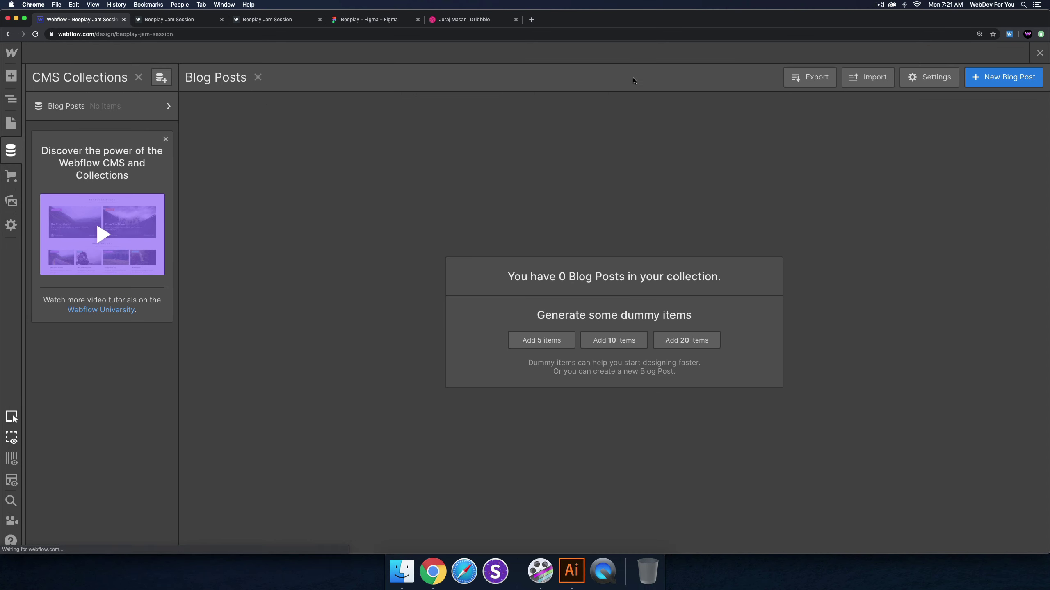
pyautogui.click(996, 79)
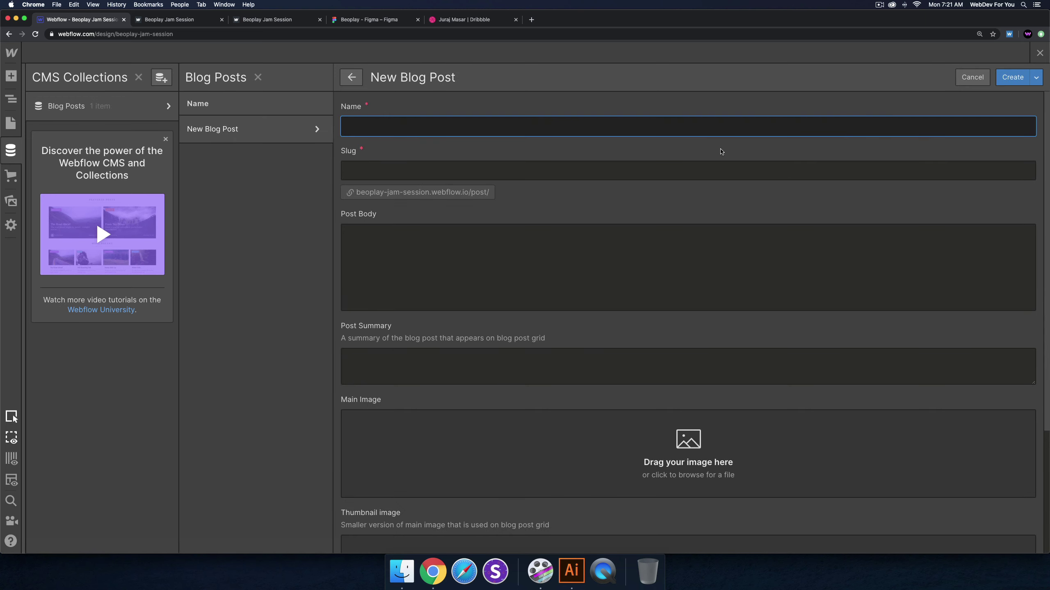
pyautogui.click(1010, 78)
pyautogui.click(1038, 54)
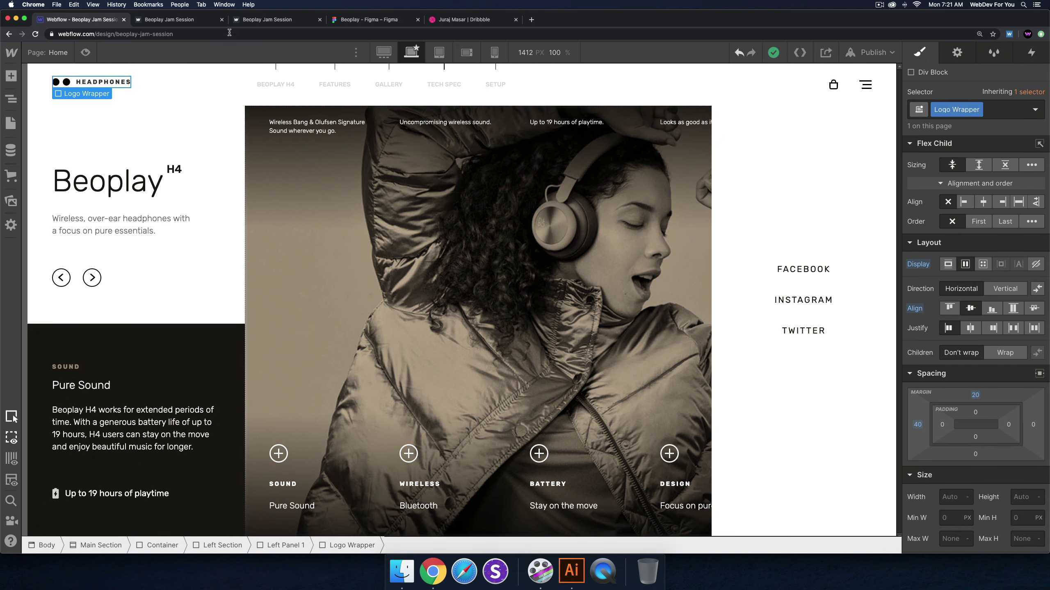
# Switch to the published Beoplay Jam Session tab to watch the feature slider
pyautogui.click(190, 21)
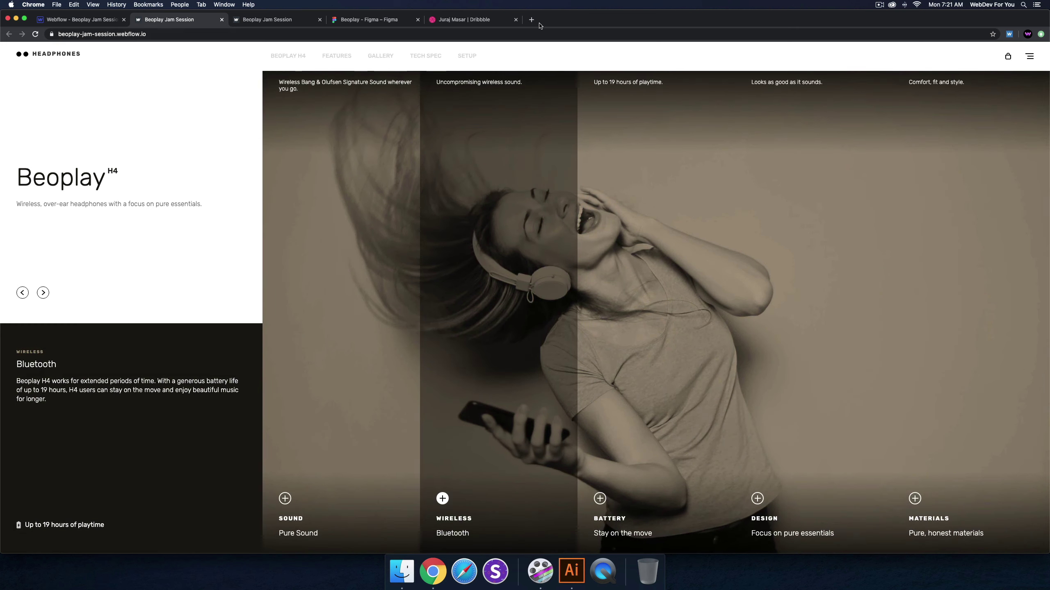
# Load gumroad.com/webdevforyou in a new tab and scroll through its Webflow template products
pyautogui.click(531, 19)
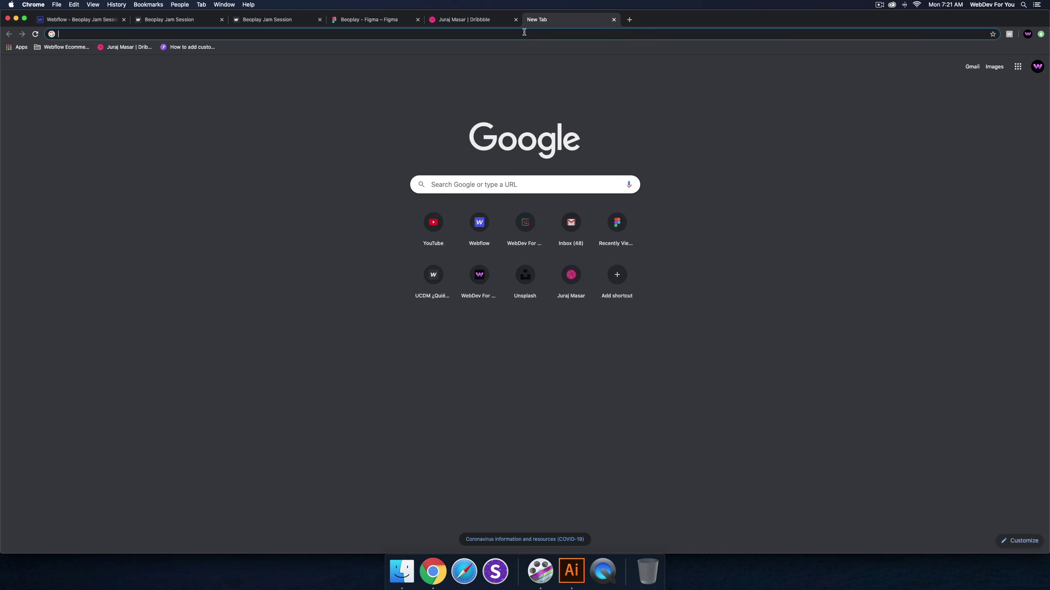
pyautogui.write('gumroad.com/webdevforyou')
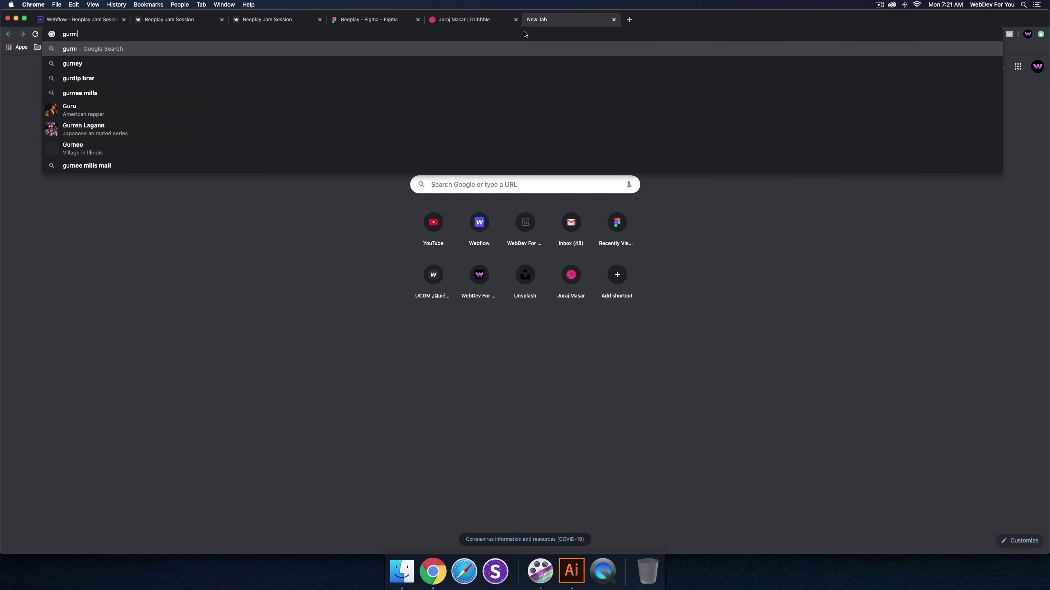
pyautogui.press('Return')
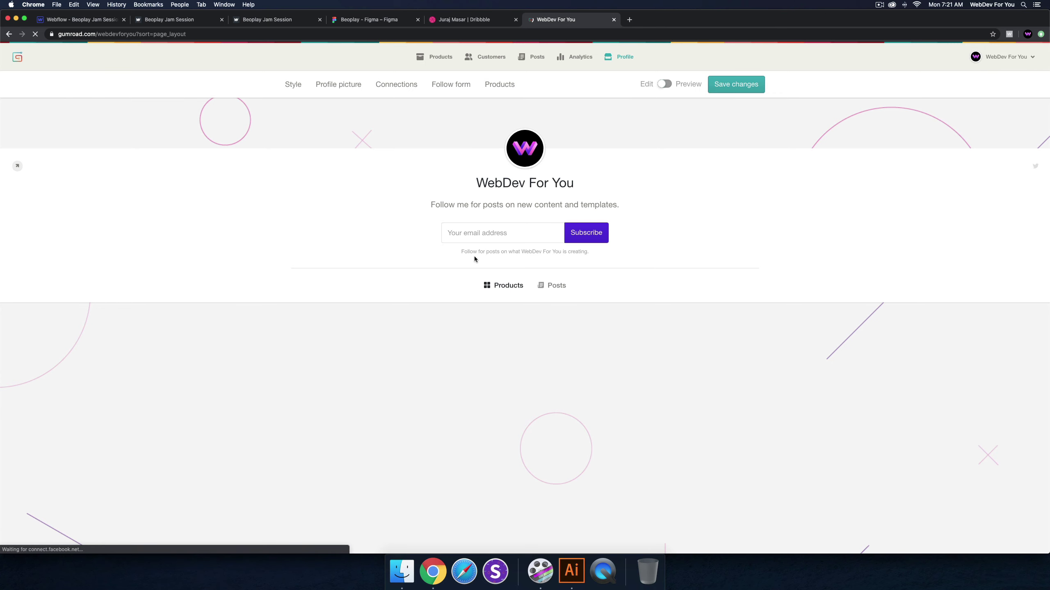
pyautogui.scroll(-5, 446, 275)
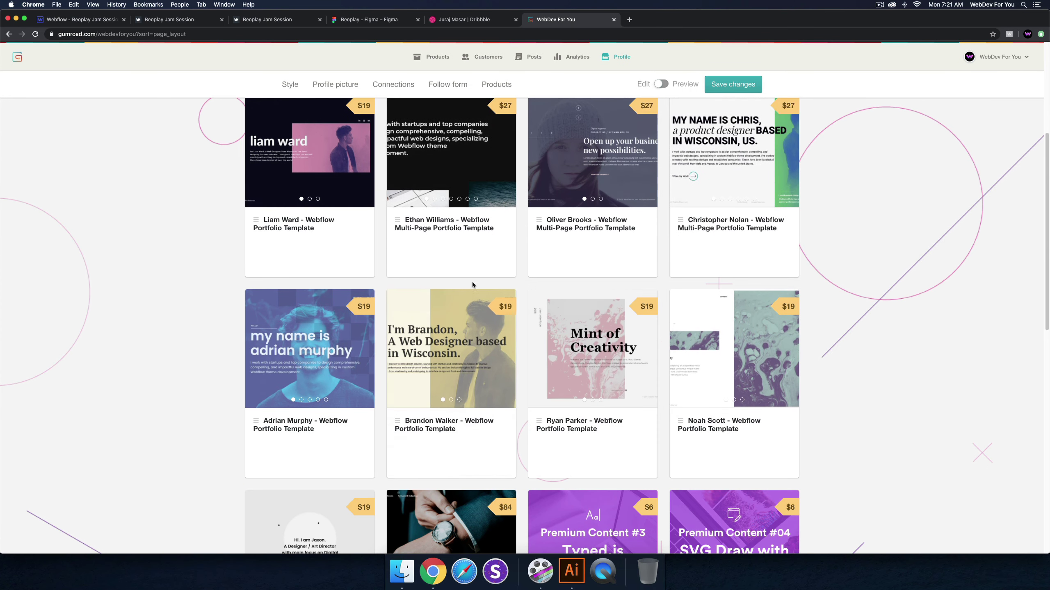
pyautogui.scroll(-2, 391, 323)
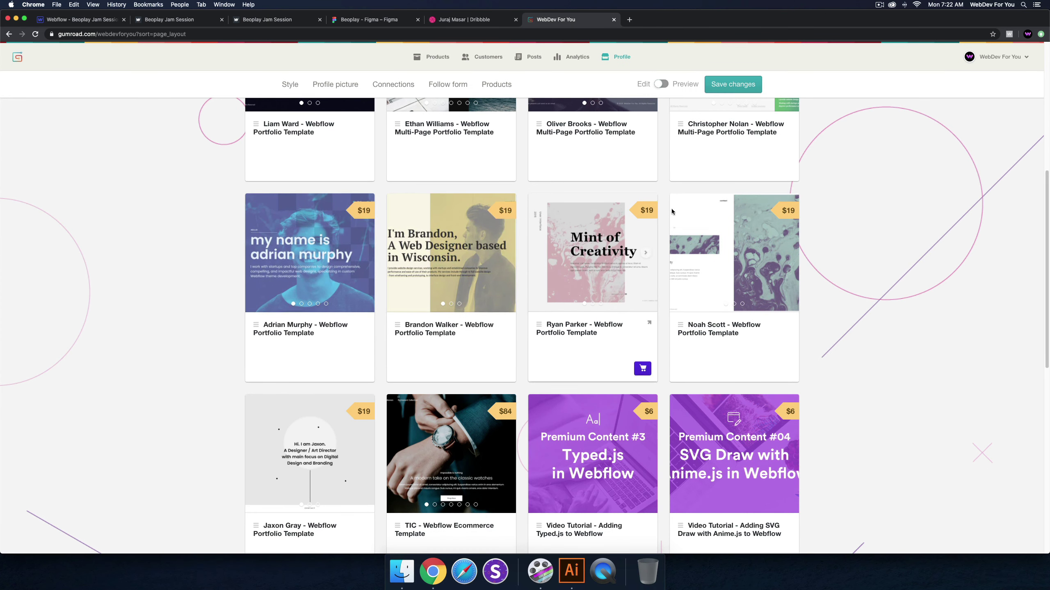
pyautogui.scroll(8, 328, 331)
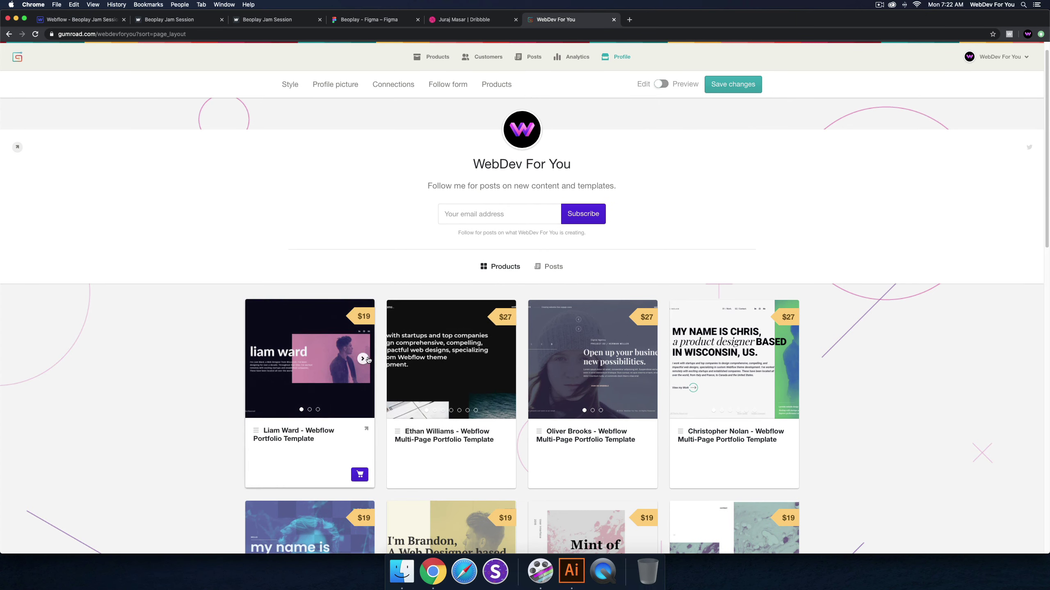
pyautogui.scroll(-1, 699, 325)
pyautogui.scroll(-3, 698, 325)
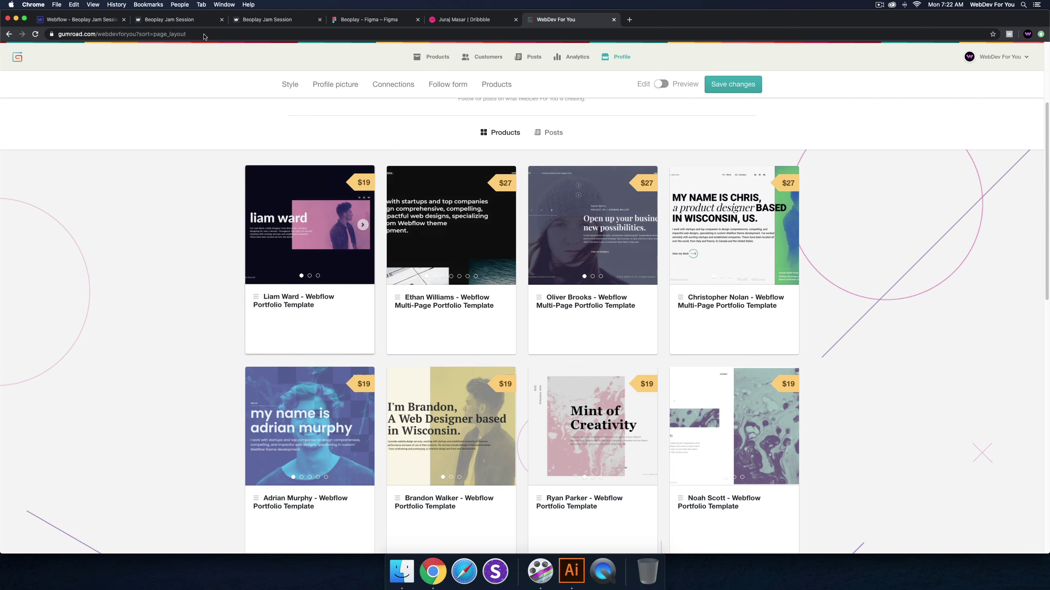
# Return to the Webflow Designer tab and select the Wireless column's Right Panel
pyautogui.click(174, 20)
pyautogui.click(91, 20)
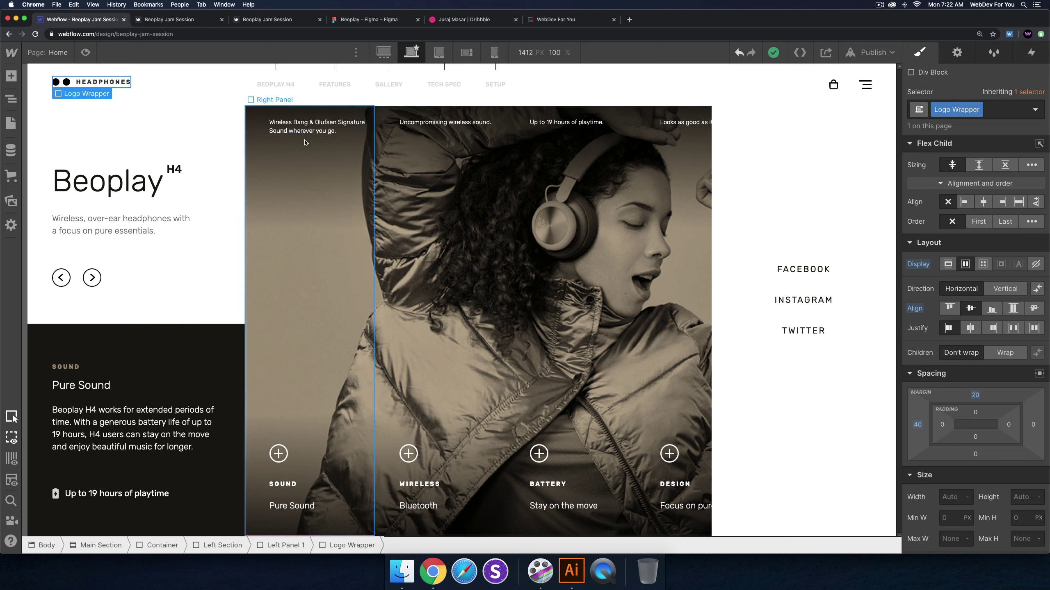
pyautogui.click(419, 138)
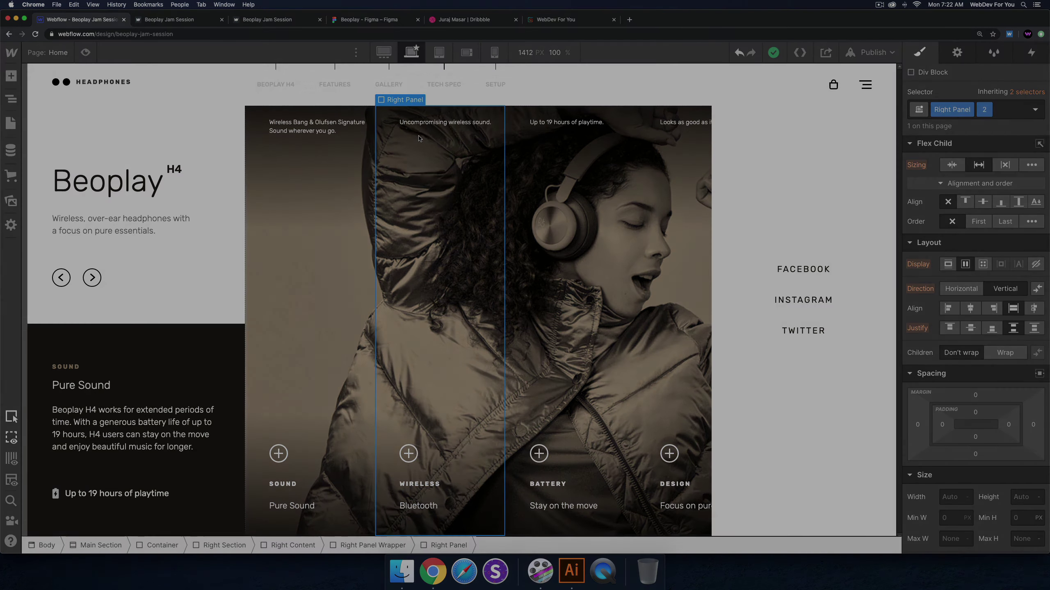